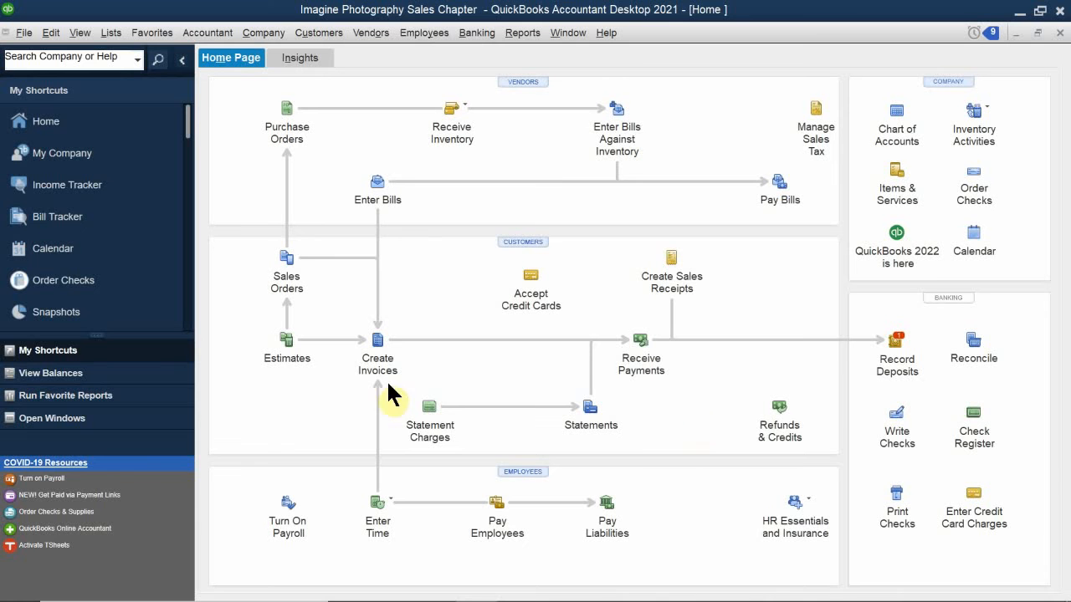
Open the blank invoice form, look it over and close it without entering anything
mouse_move(46, 601)
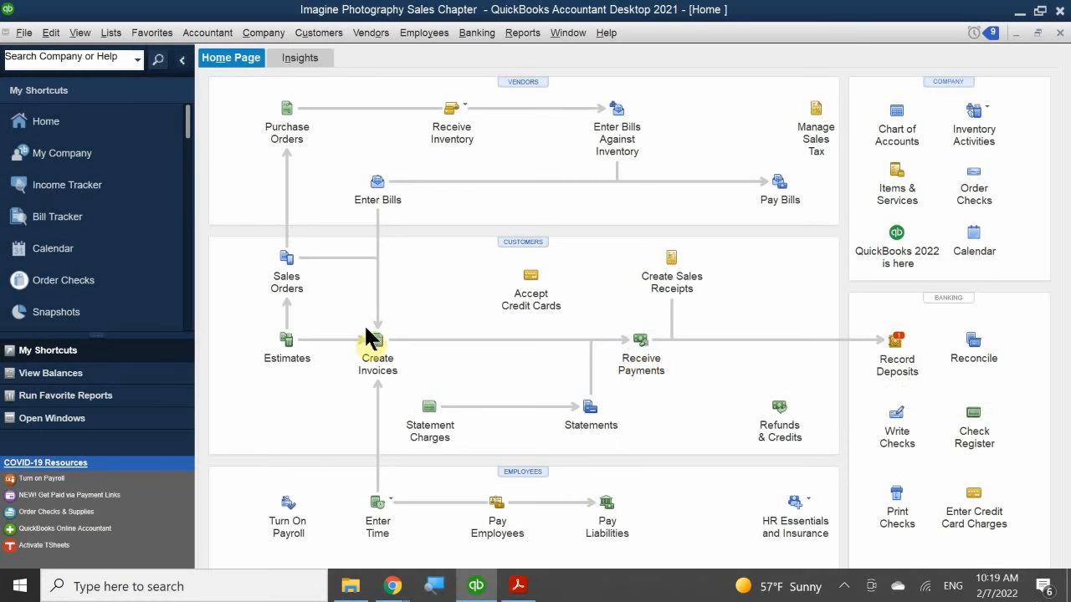
click(378, 357)
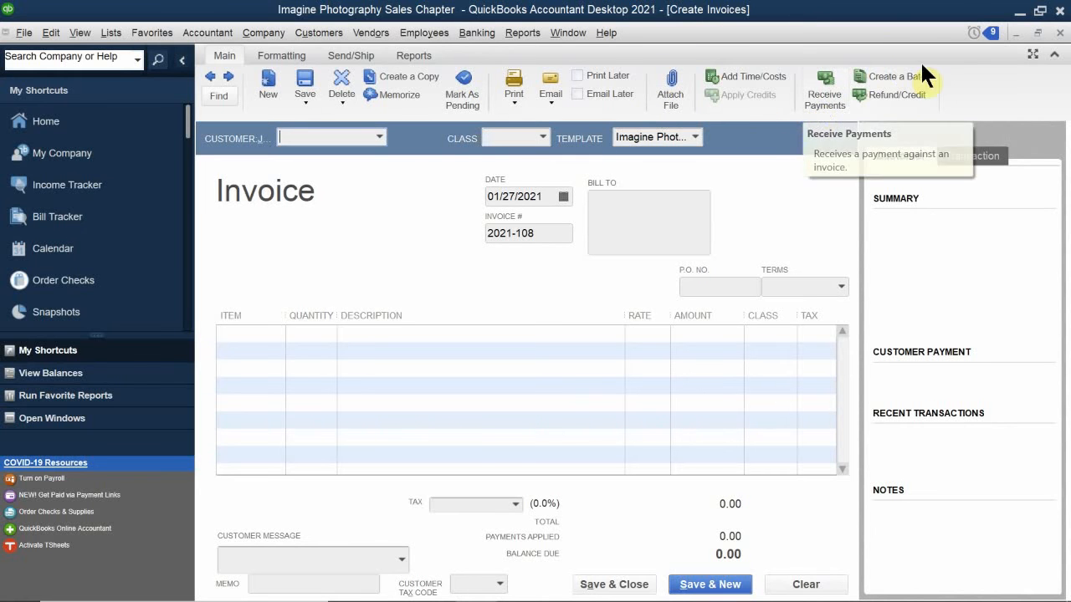
click(1059, 33)
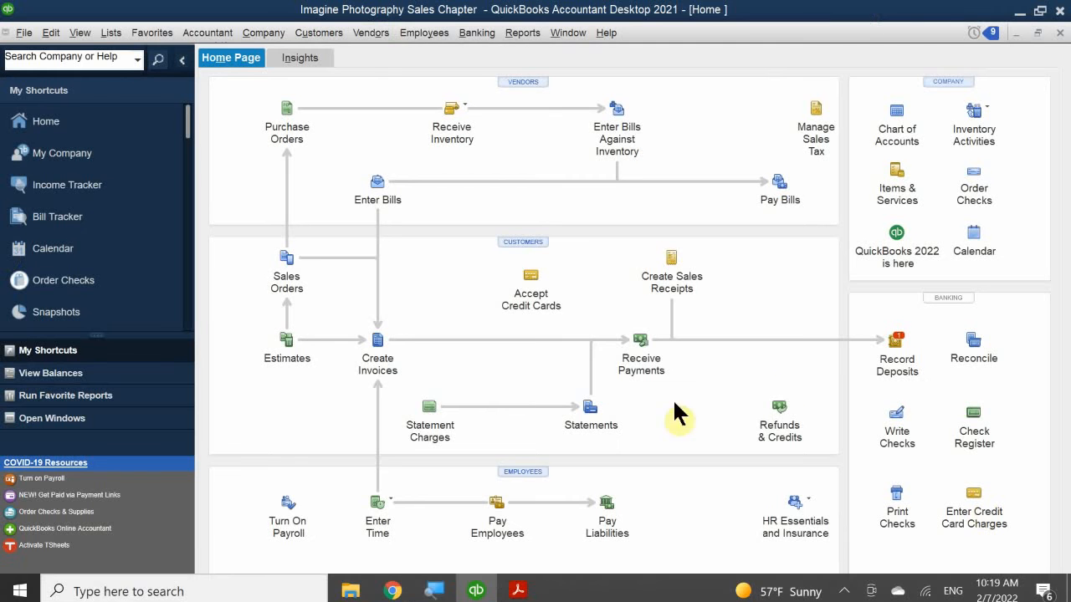
Start a new customer payment and choose the individual customer with the 1,332.40 open balance as the payer
click(651, 360)
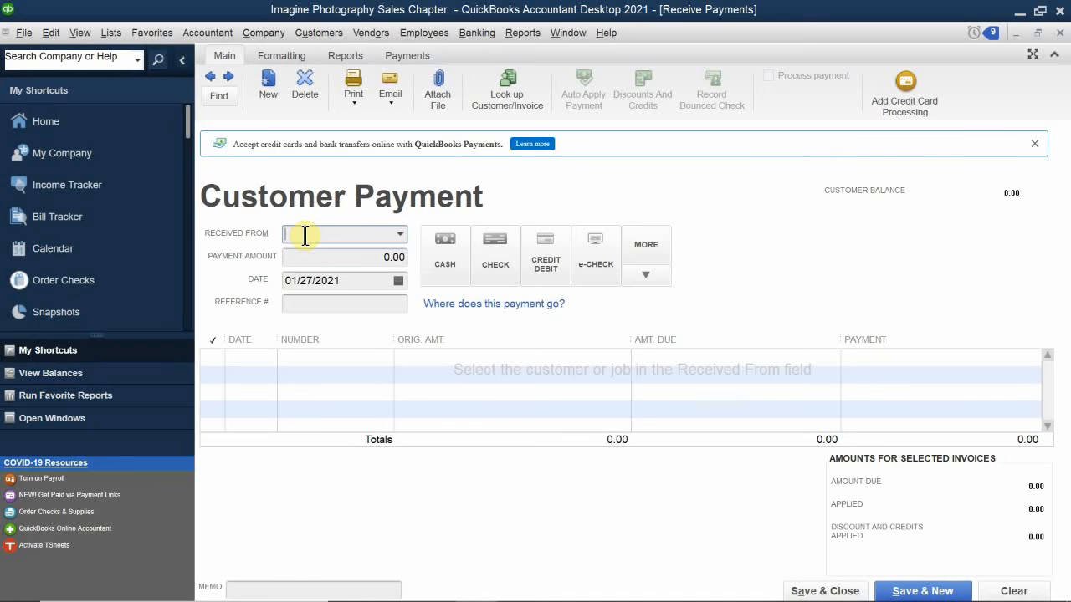
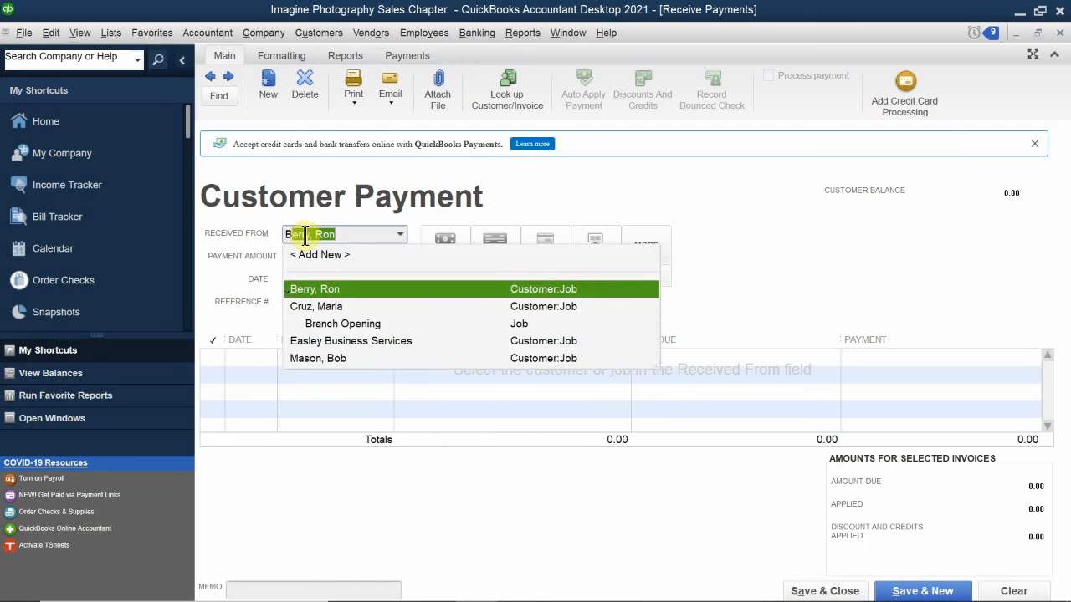
key(Tab)
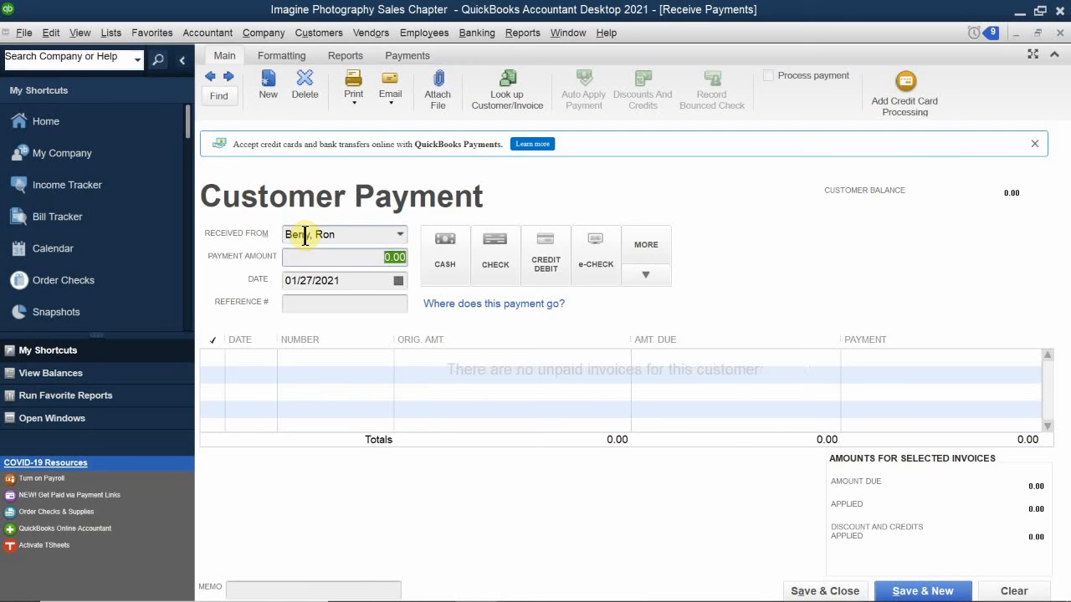
click(335, 234)
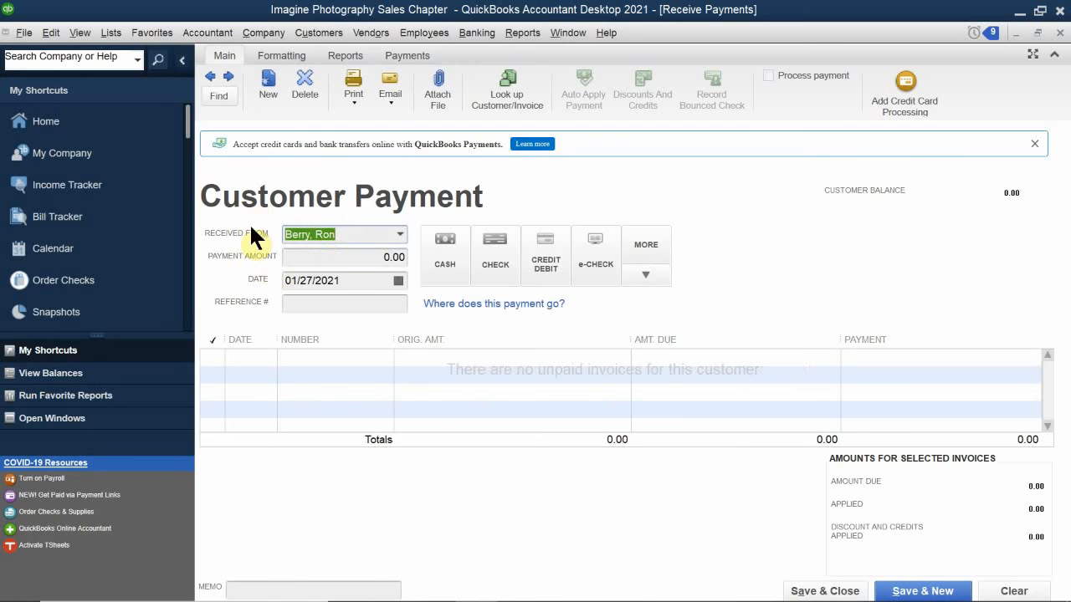
key(BackSpace)
text(bo)
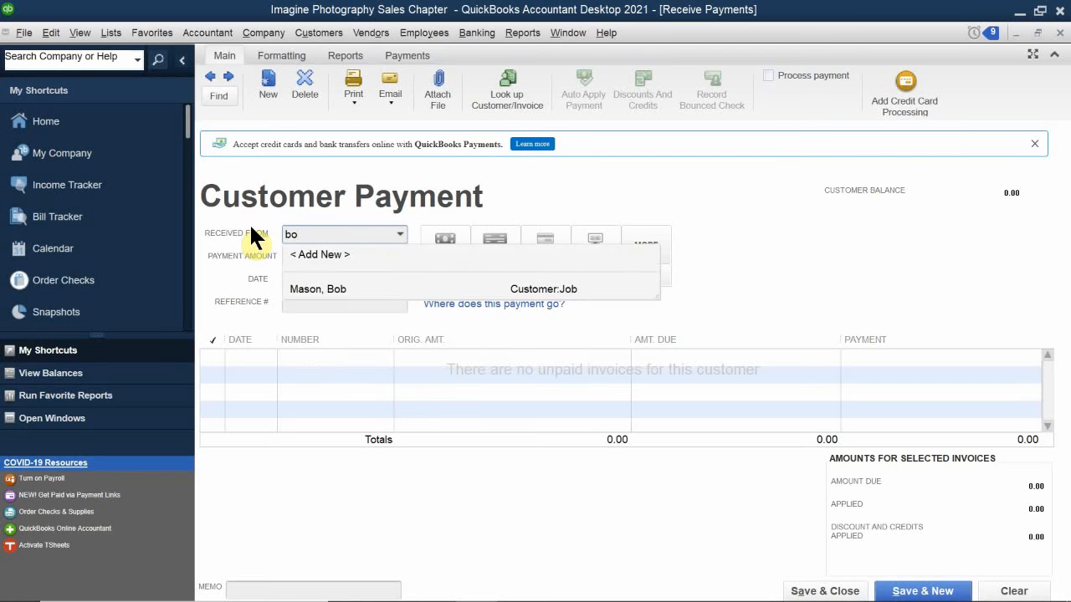
click(342, 287)
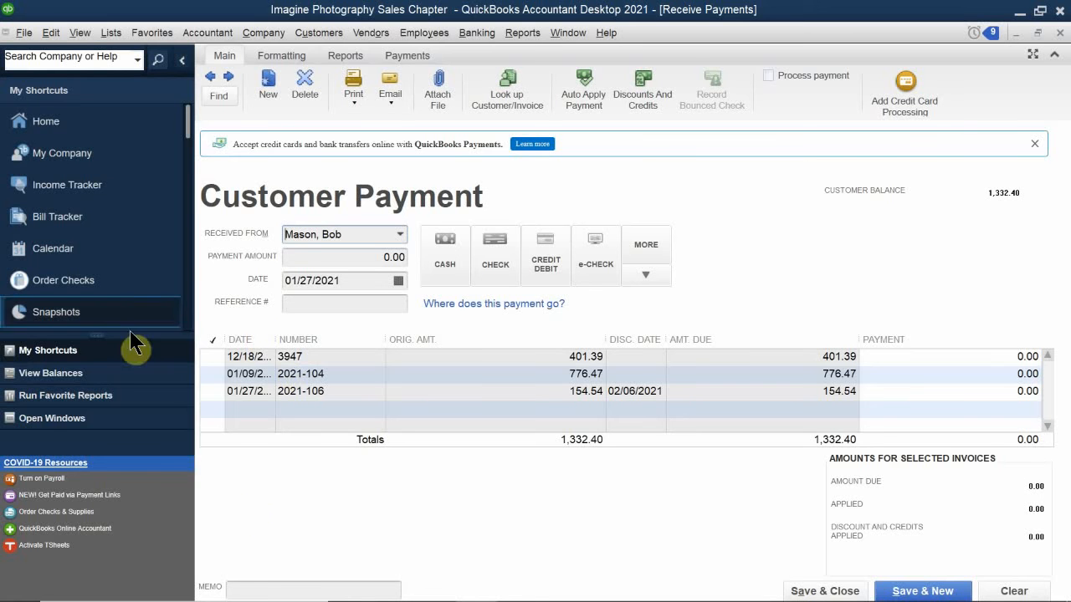
Set the payment method to check, the check number to 5656 and the payment date to 01/28/2021
click(347, 257)
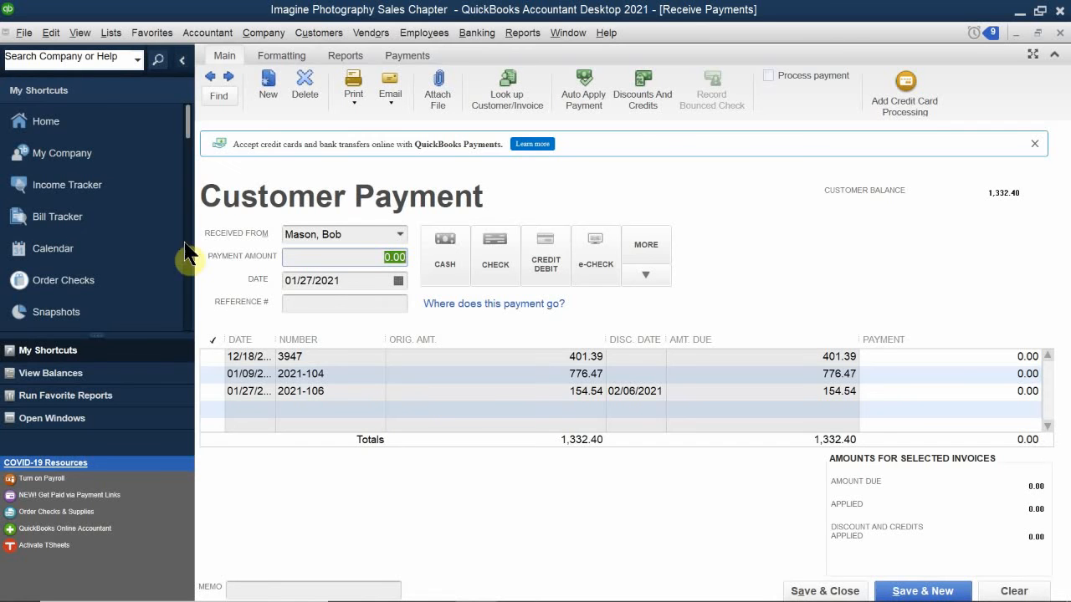
click(499, 263)
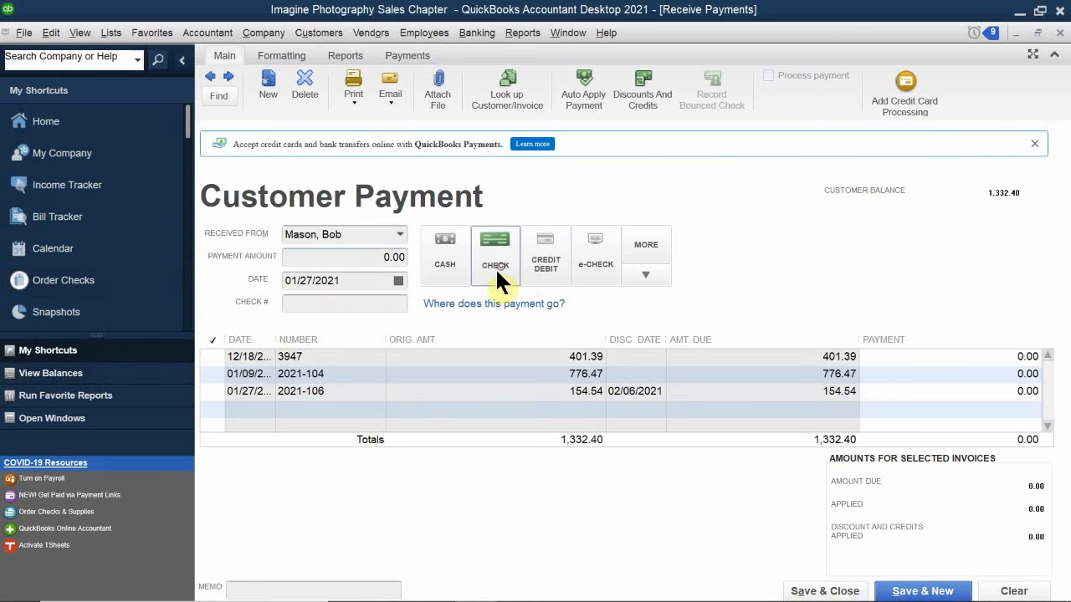
click(327, 304)
text(5656)
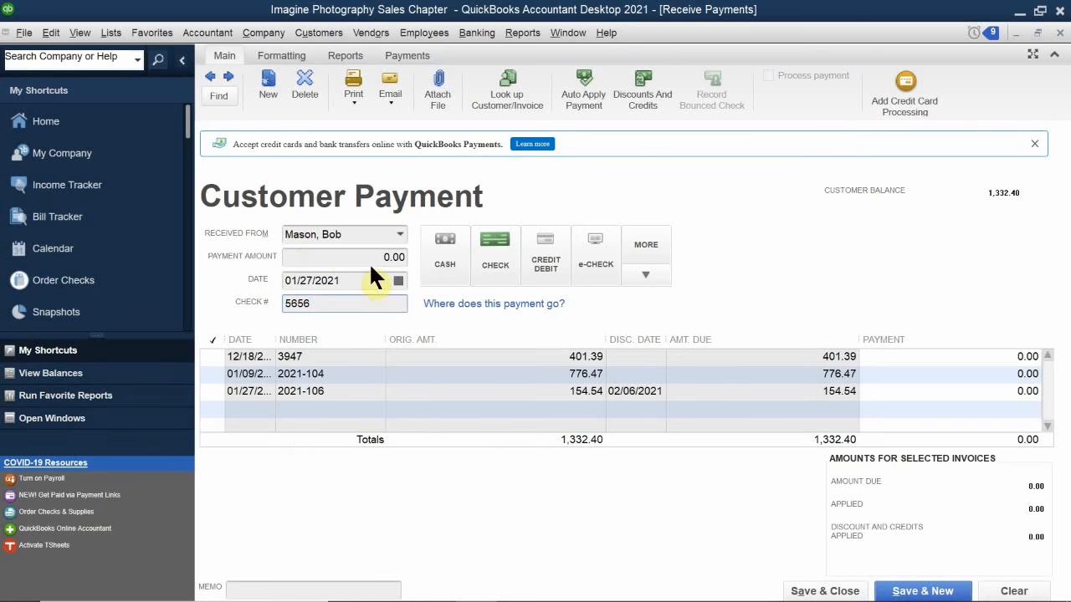
click(398, 281)
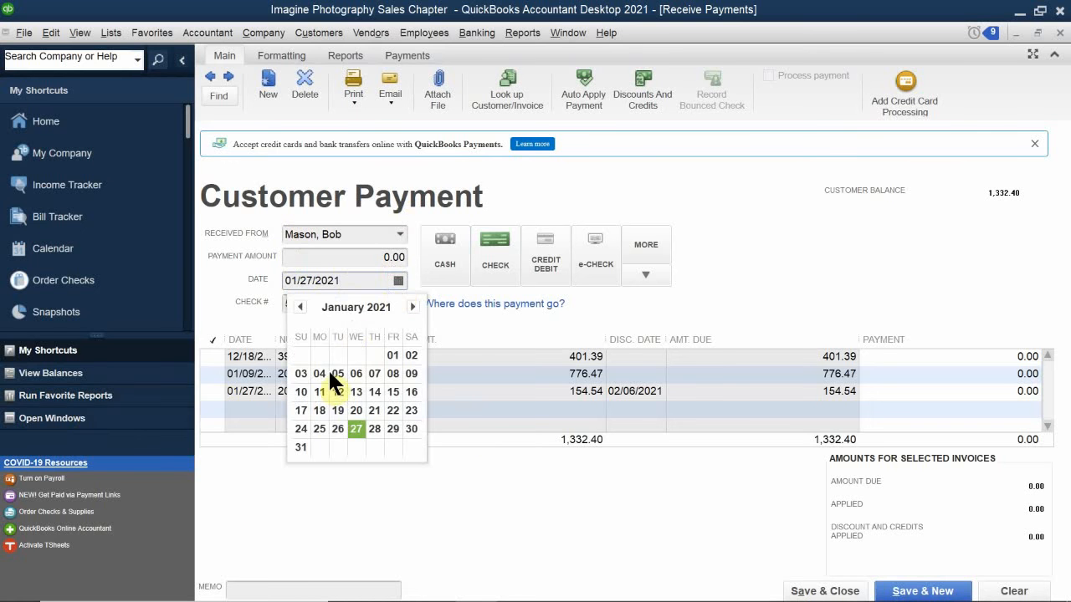
click(374, 429)
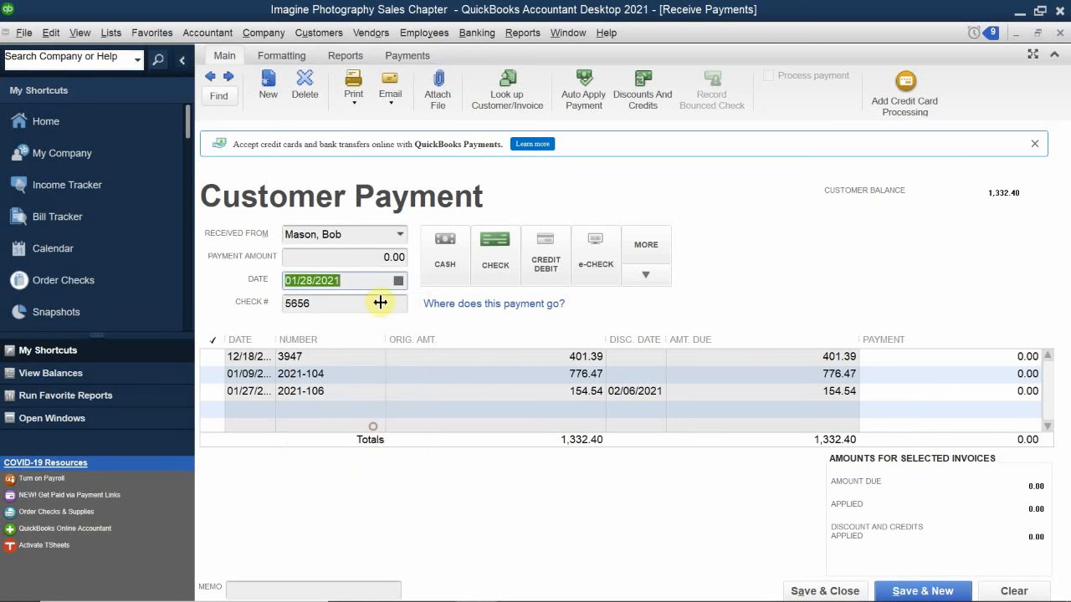
Set the payment amount to 401.39 and apply it to the customer's oldest open invoice
click(335, 257)
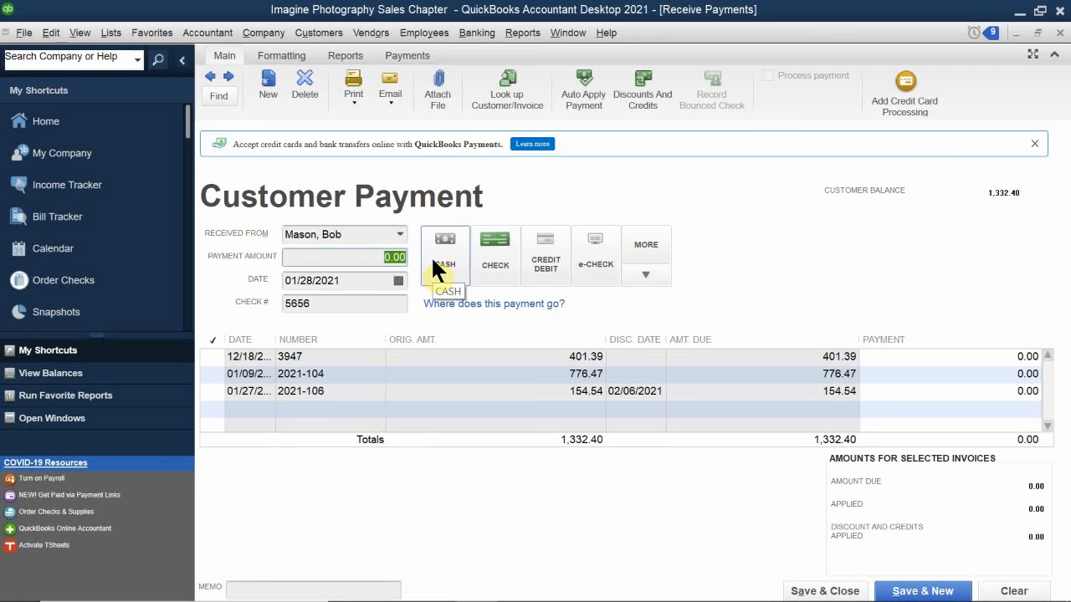
text(401.39)
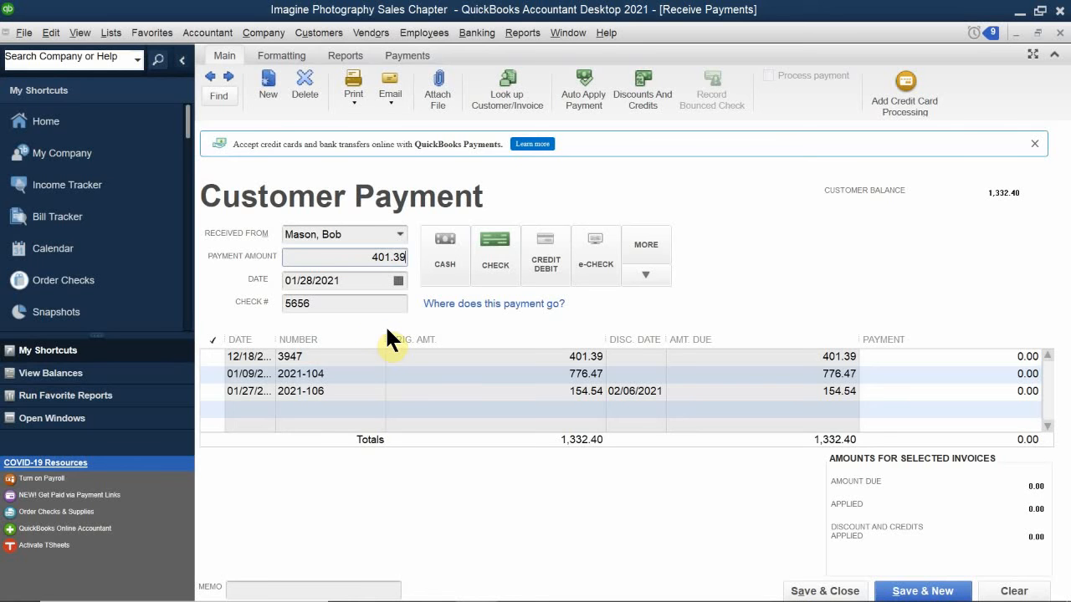
click(346, 301)
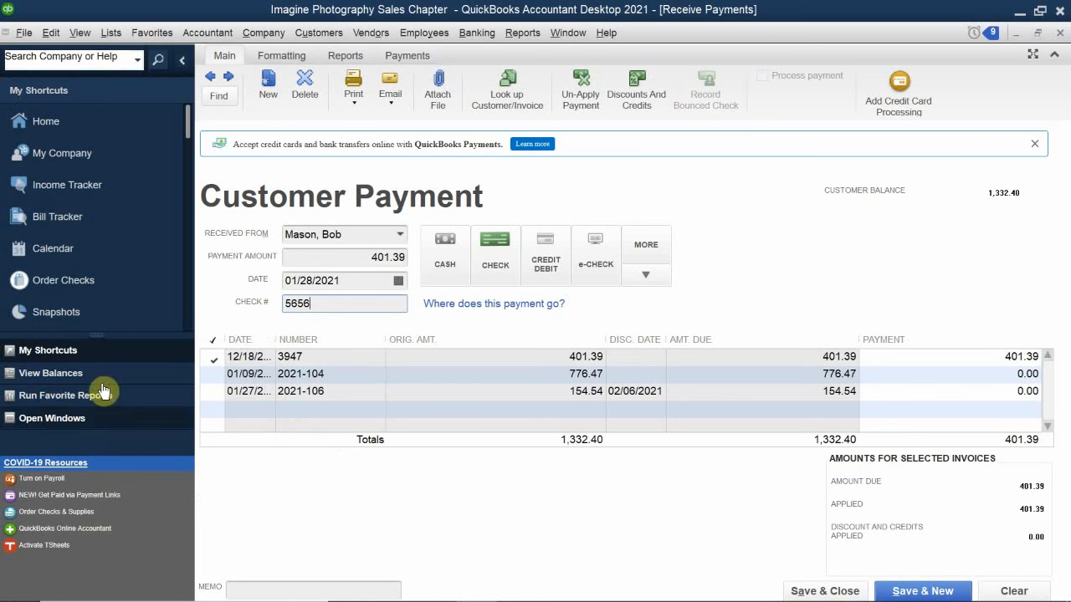
Try a partial payment amount of 350 against the oldest invoice
click(353, 258)
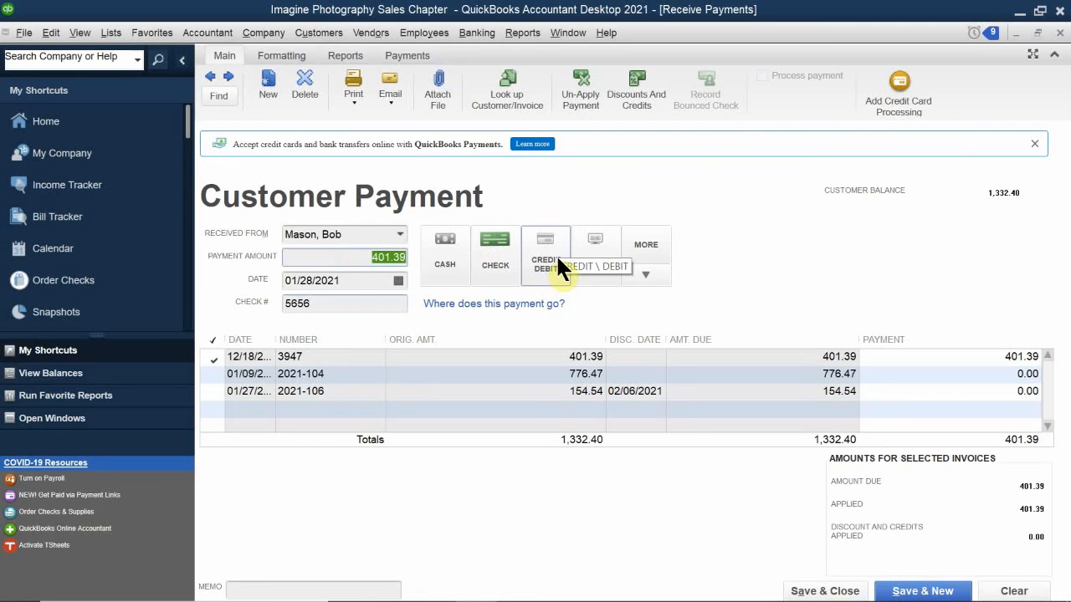
text(350)
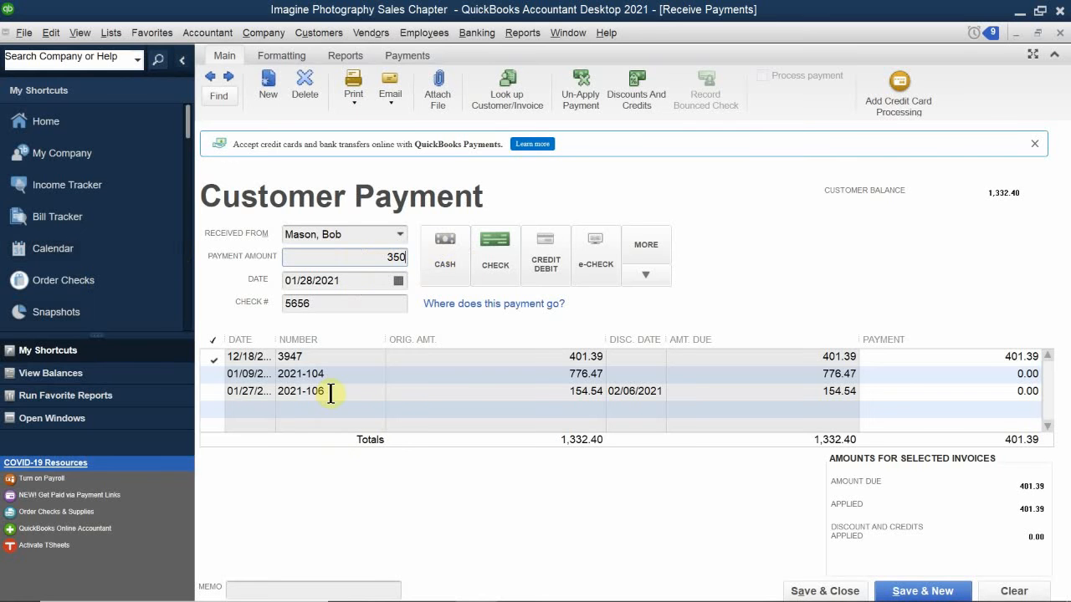
click(275, 374)
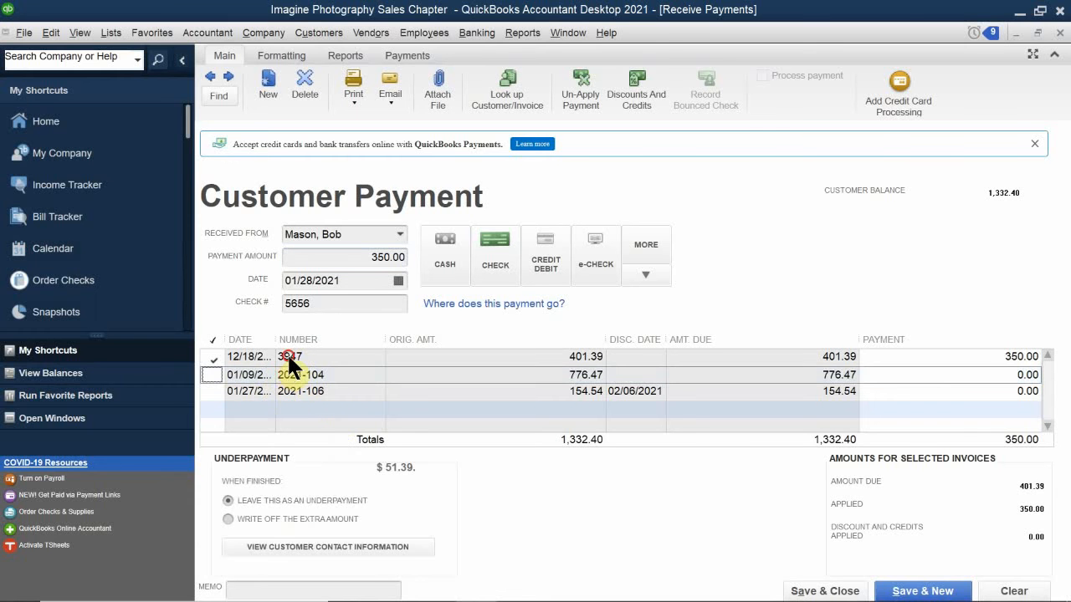
click(288, 358)
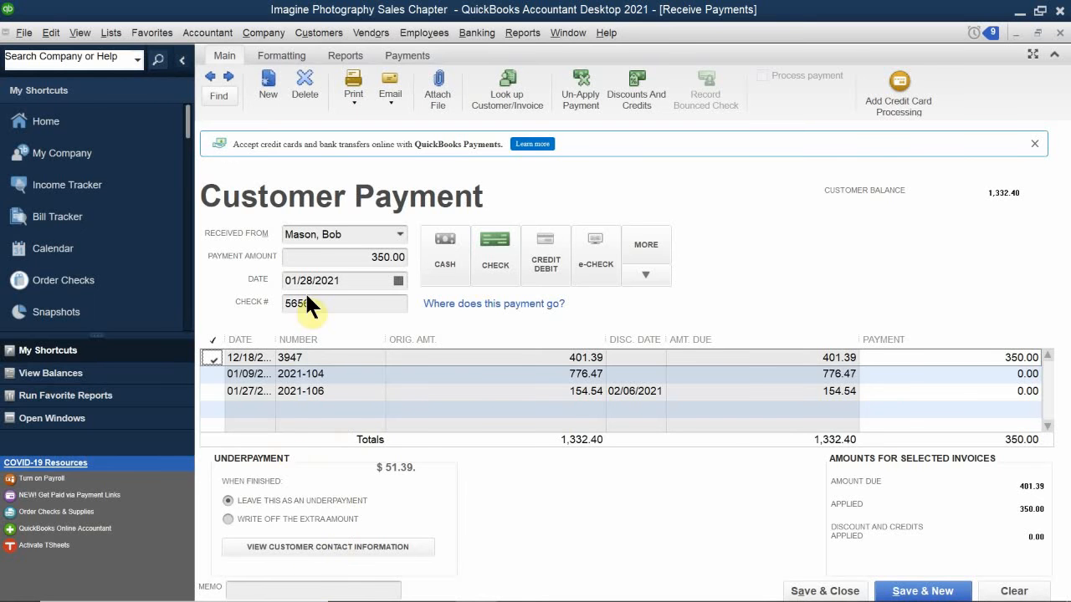
Set the payment amount to 401.39, then save the payment and start a new one
click(354, 262)
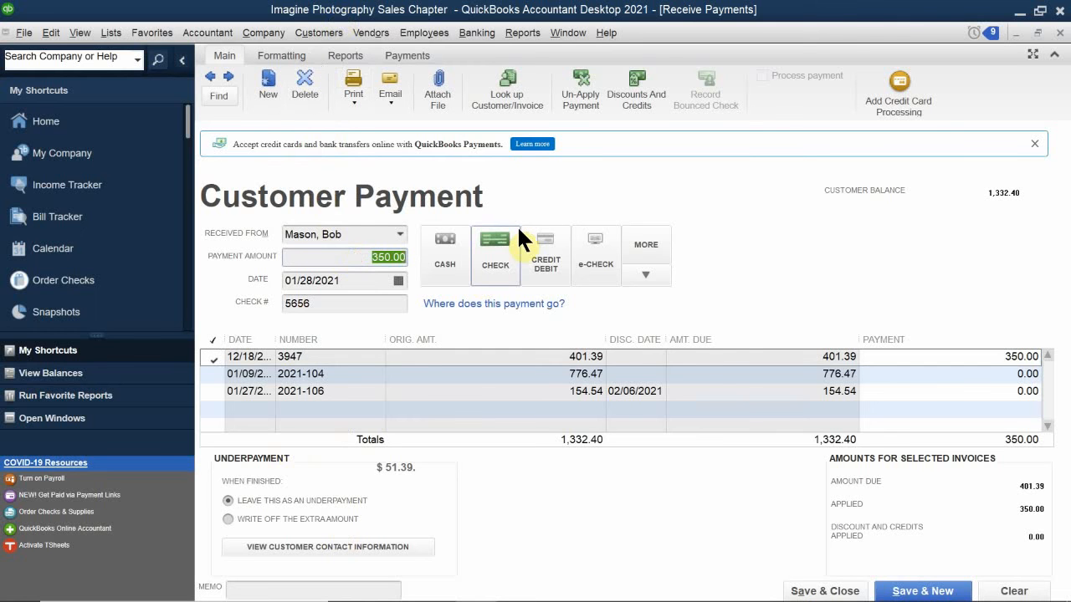
text(401.39)
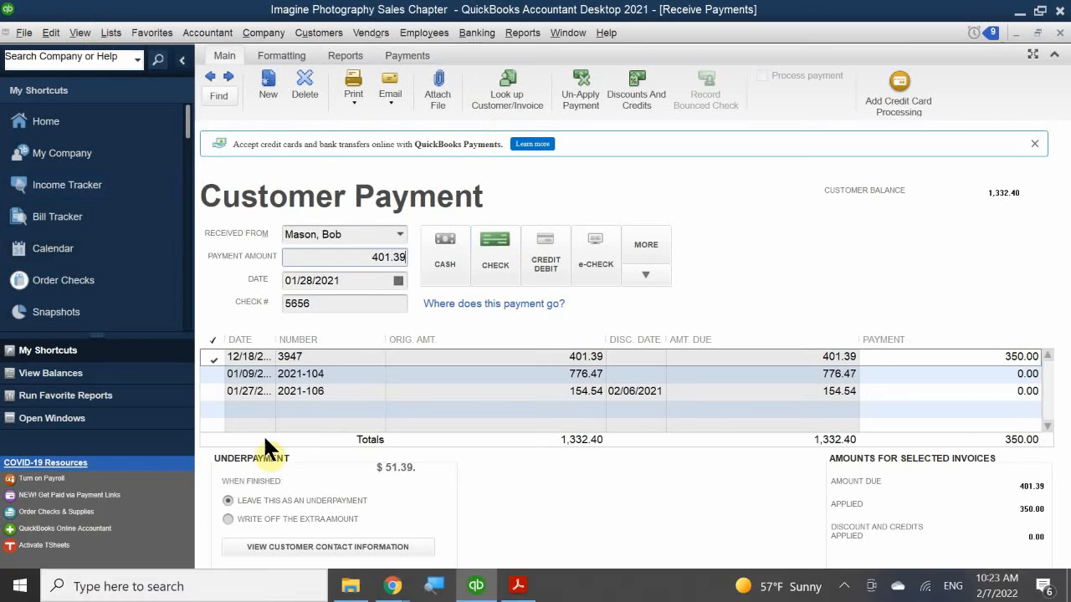
click(345, 392)
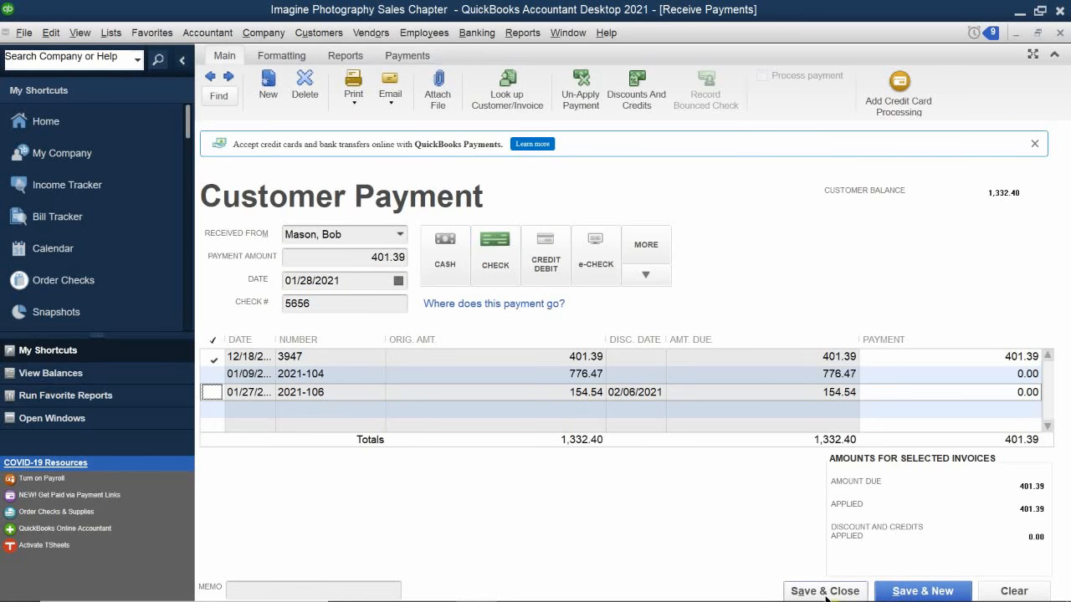
click(920, 591)
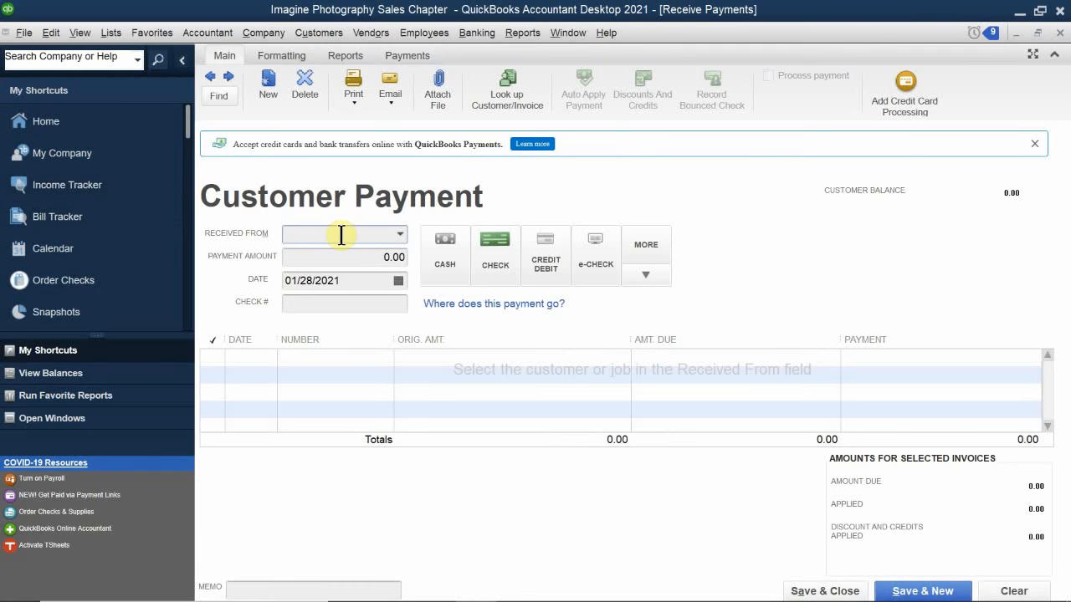
Choose the first job listed under Anderson Wedding Planners as the payer of the new payment
text(ans)
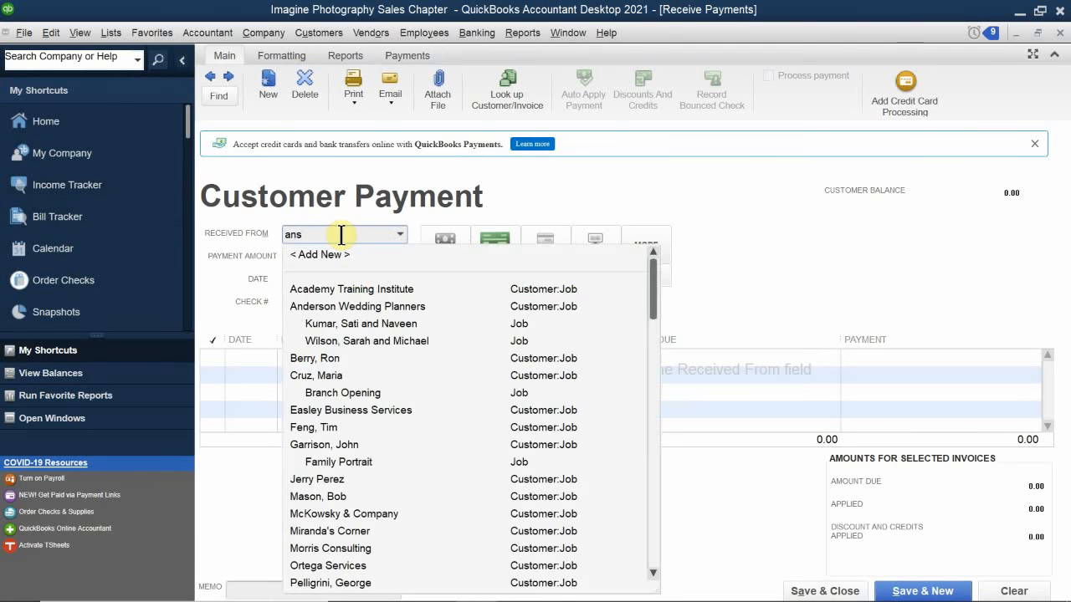
key(BackSpace)
text(d)
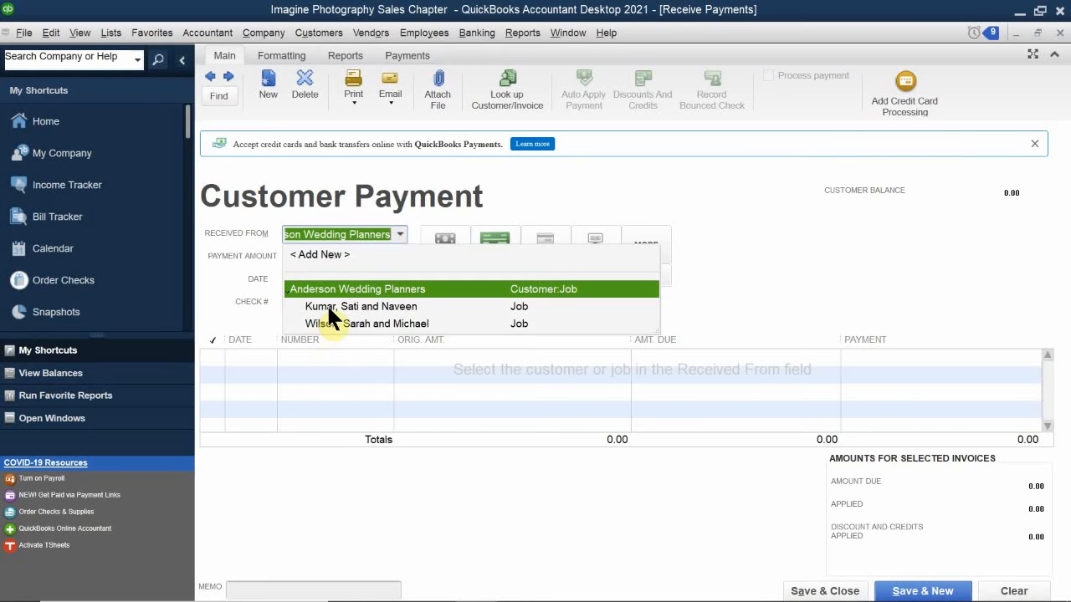
key(Tab)
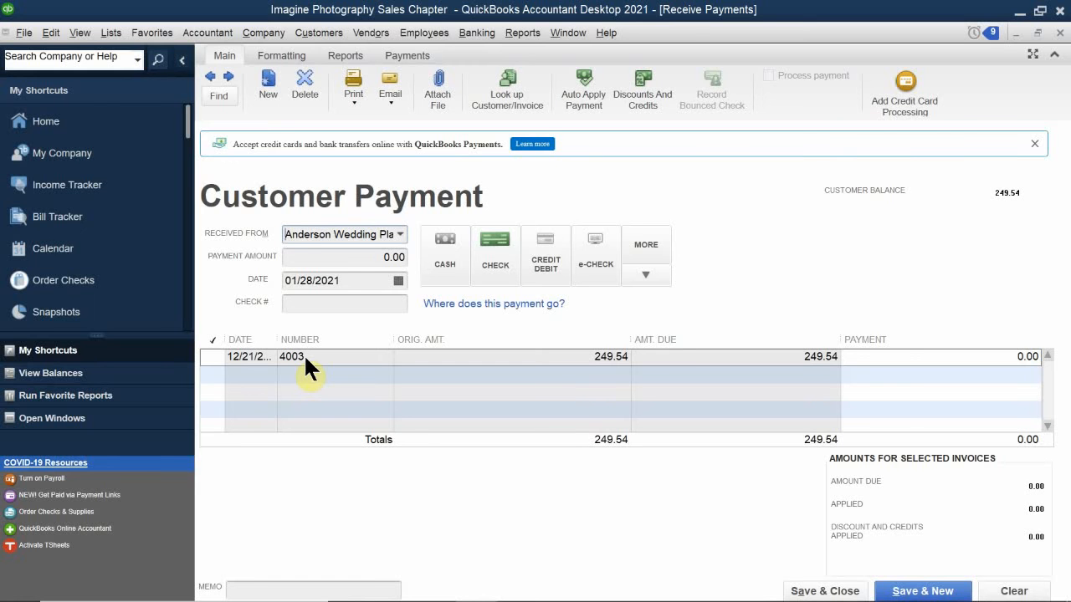
Set the Anderson Wedding Planners job's payment amount to 125.00, keeping check as the payment method
click(345, 262)
text(100)
click(508, 235)
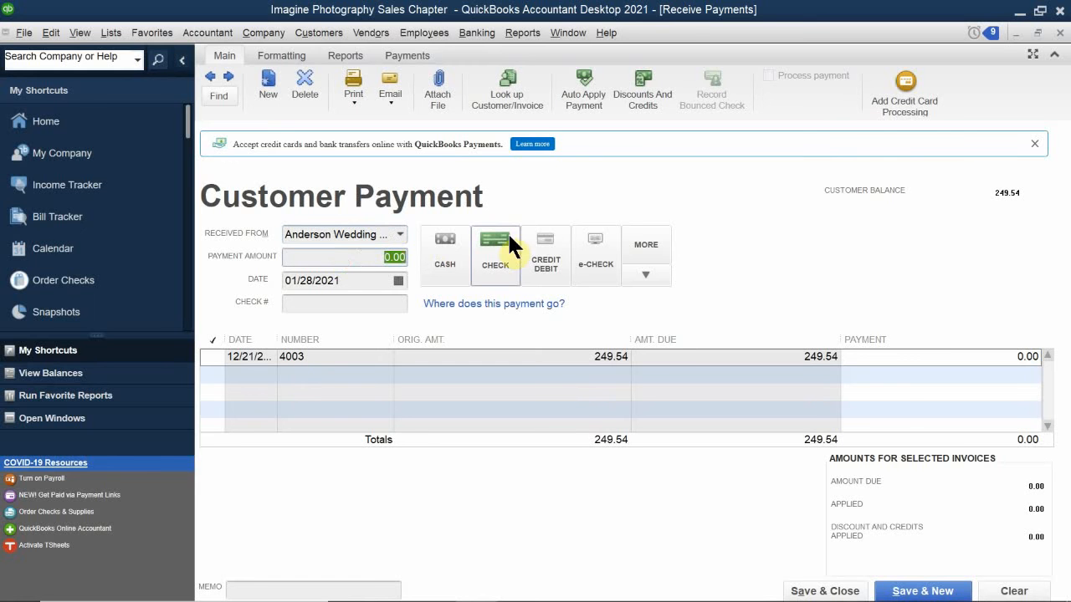
text(.)
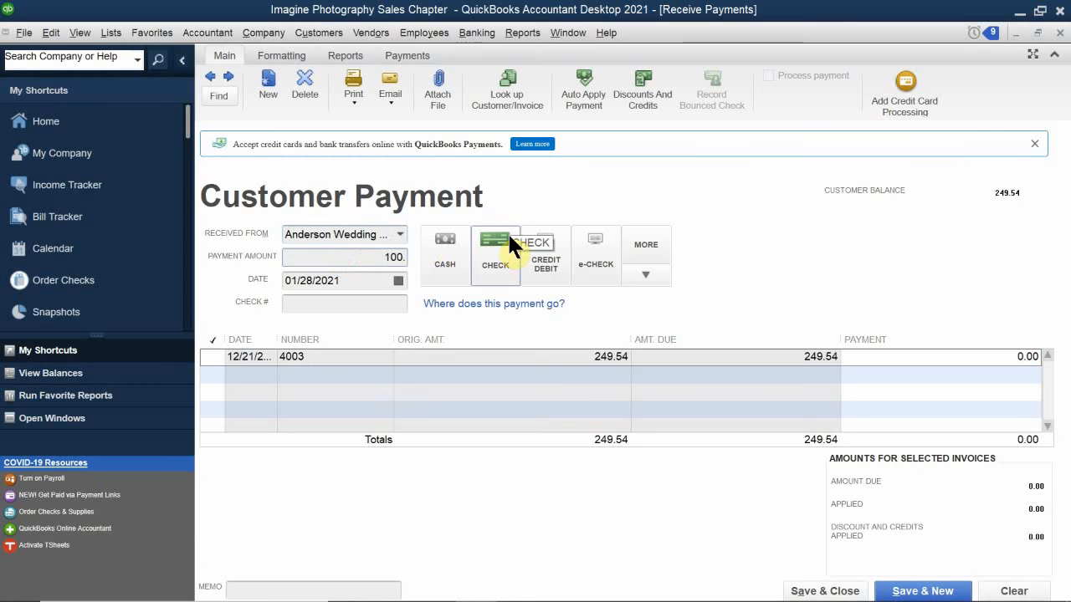
key(BackSpace)
key(BackSpace)
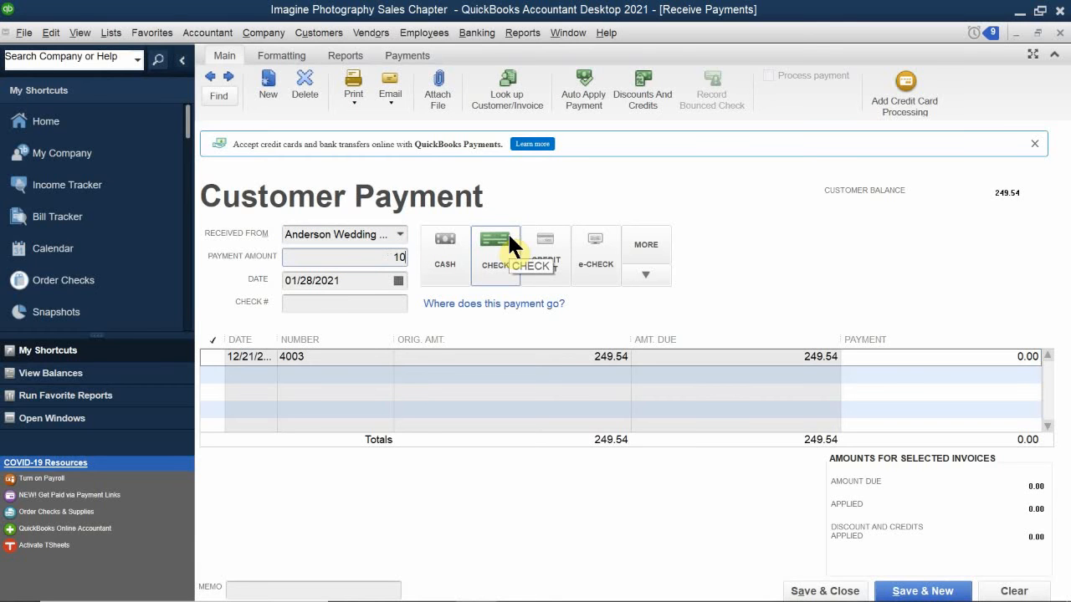
key(BackSpace)
text(25.00)
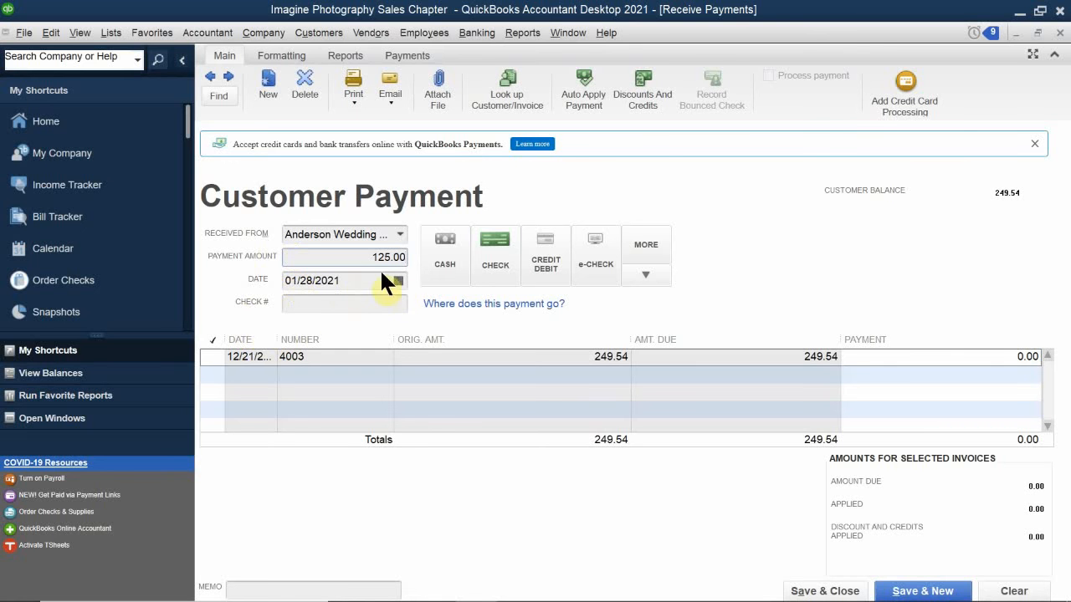
Enter check number 1234 for the 125.00 payment, then save and close it
click(318, 308)
text(1234)
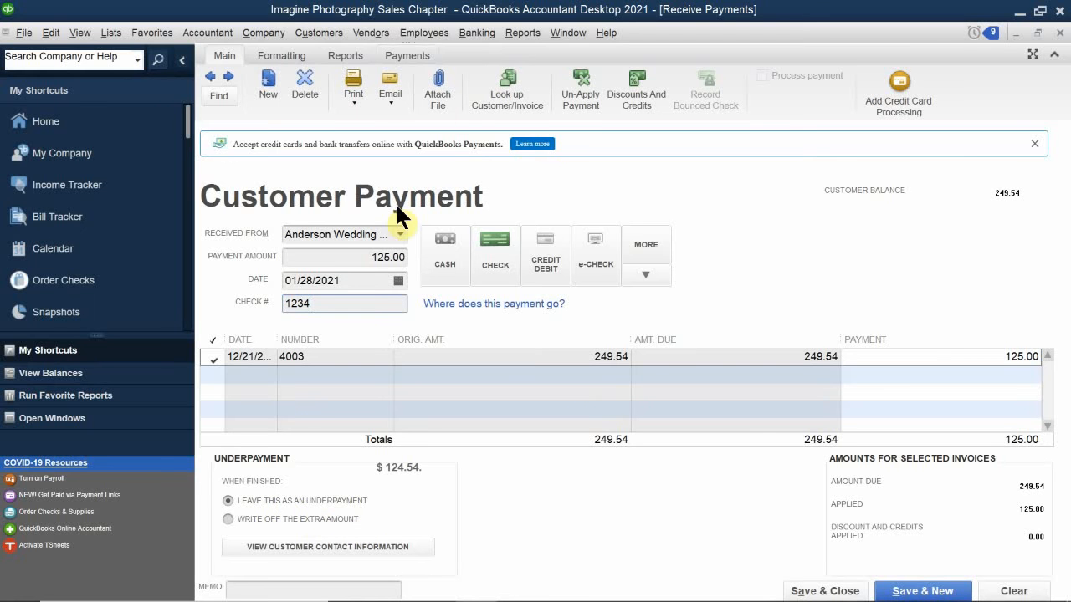
click(825, 591)
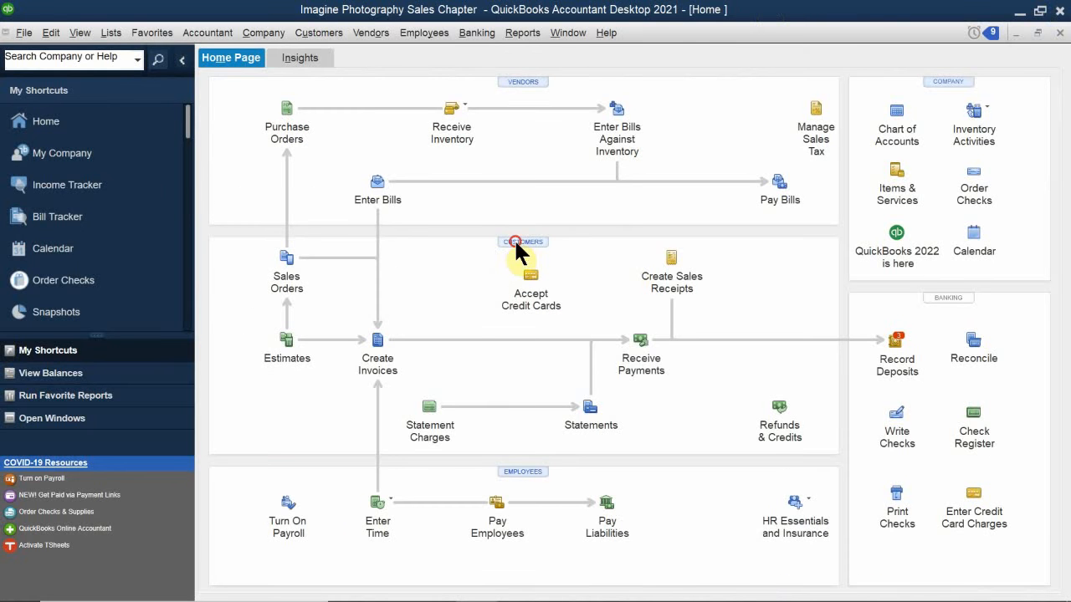
Open the Customer Center to view the customers' balances
key(ctrl+j)
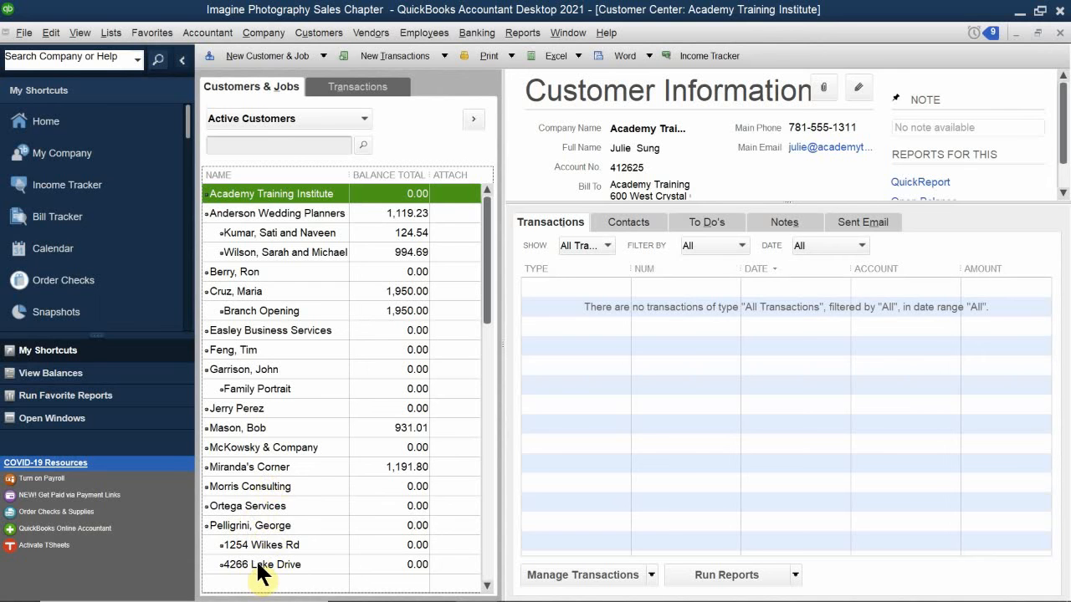
Examine invoice 3947 of the customer with the 931.01 balance and close the invoice
scroll(253, 576, down, 2)
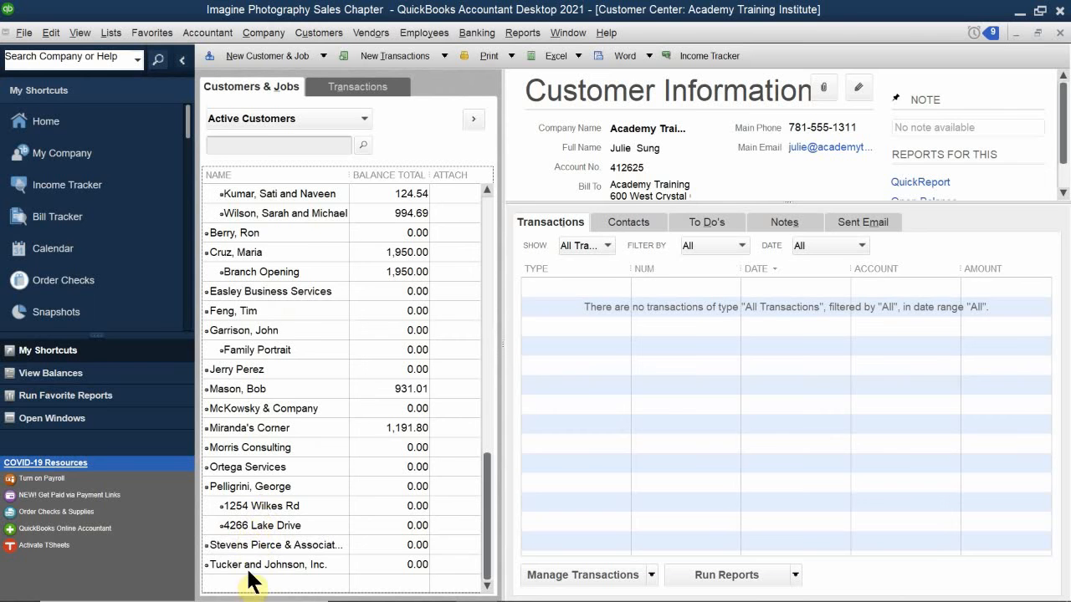
click(241, 388)
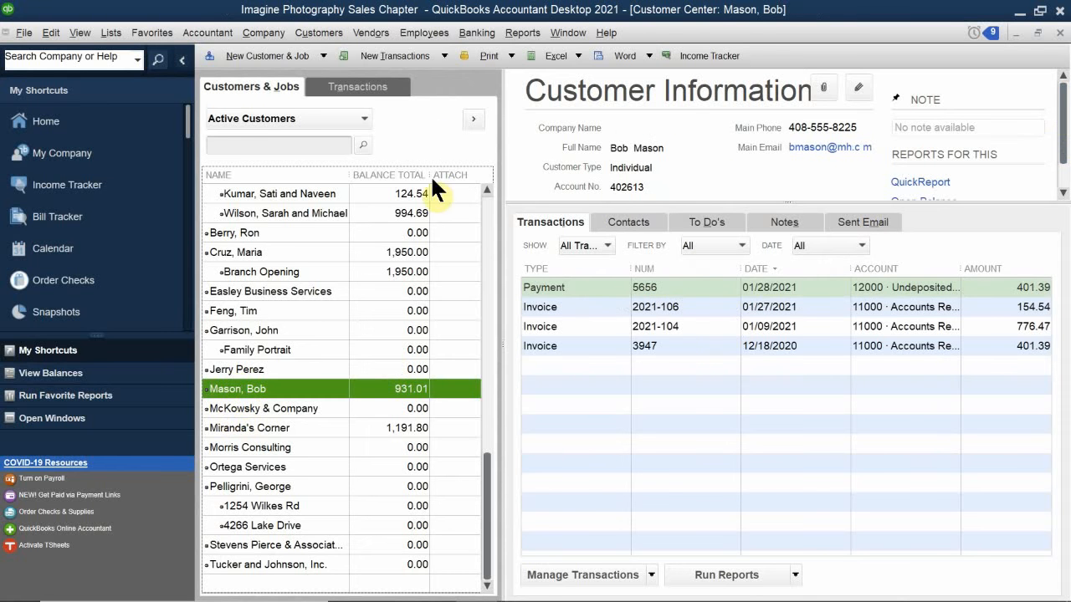
double_click(645, 347)
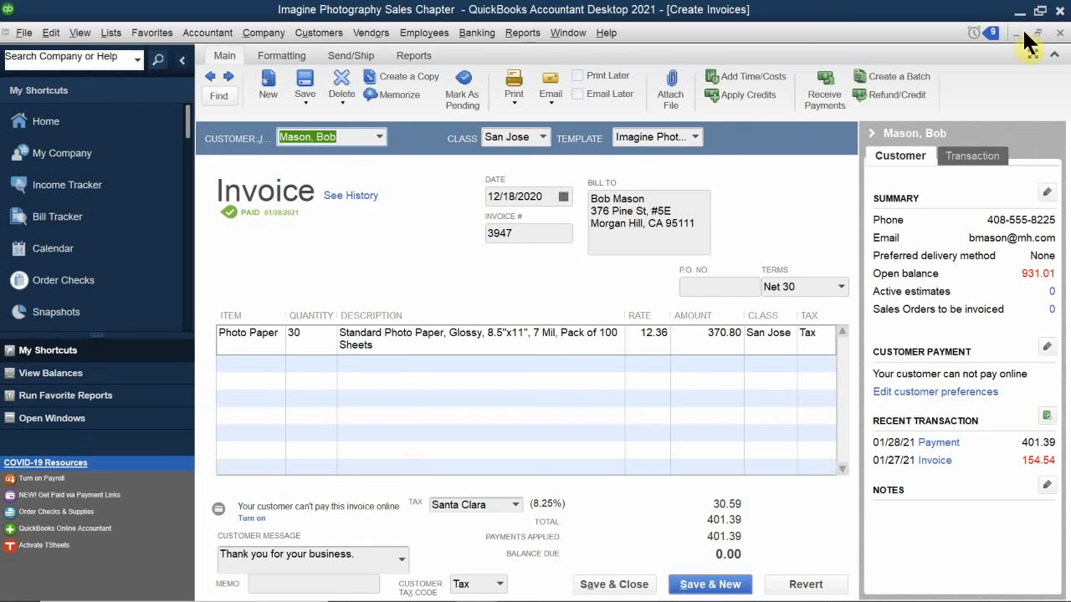
click(1059, 34)
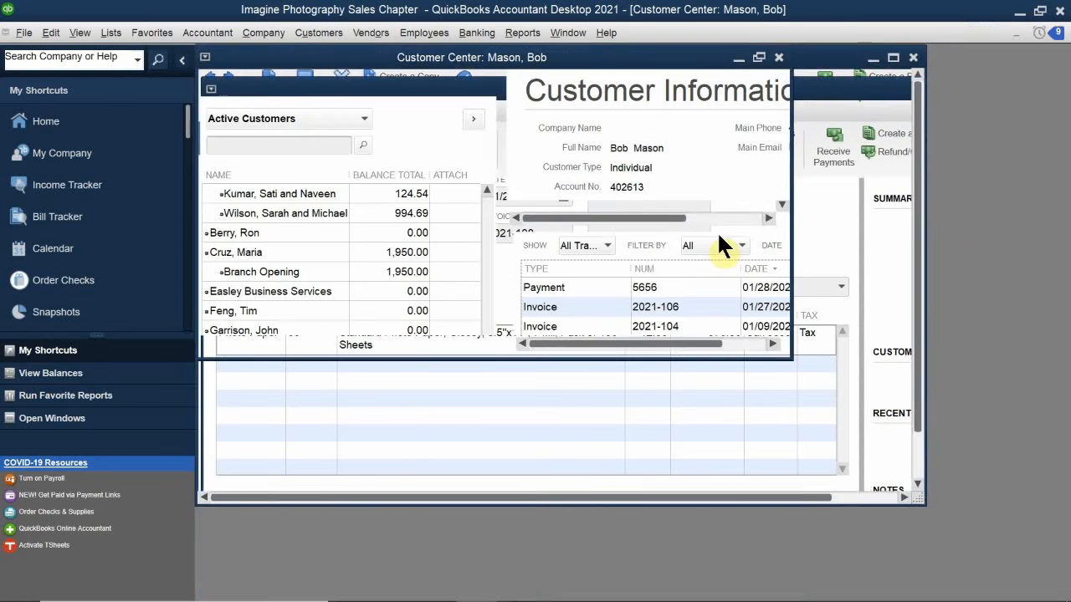
Examine invoice 4003 of the first job under Anderson Wedding Planners and close both the invoice and the Customer Center
scroll(298, 280, up, 1)
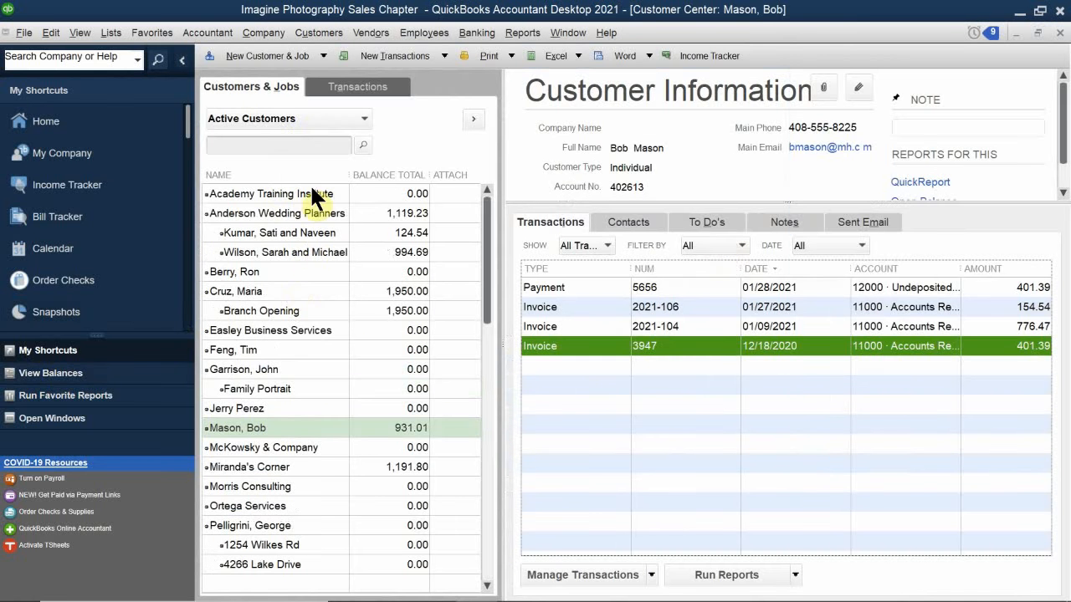
click(297, 234)
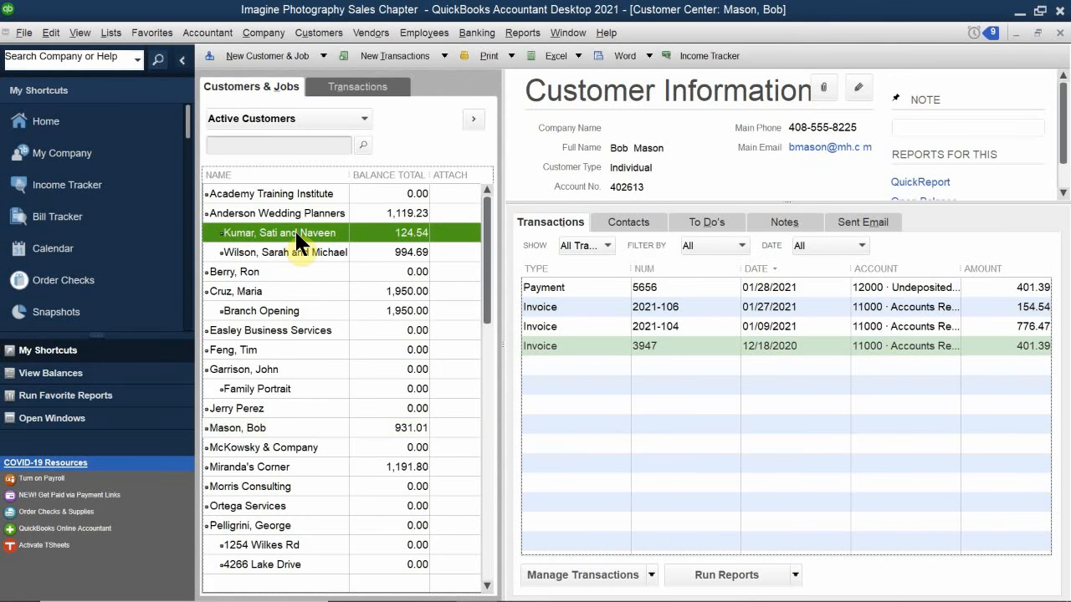
double_click(331, 237)
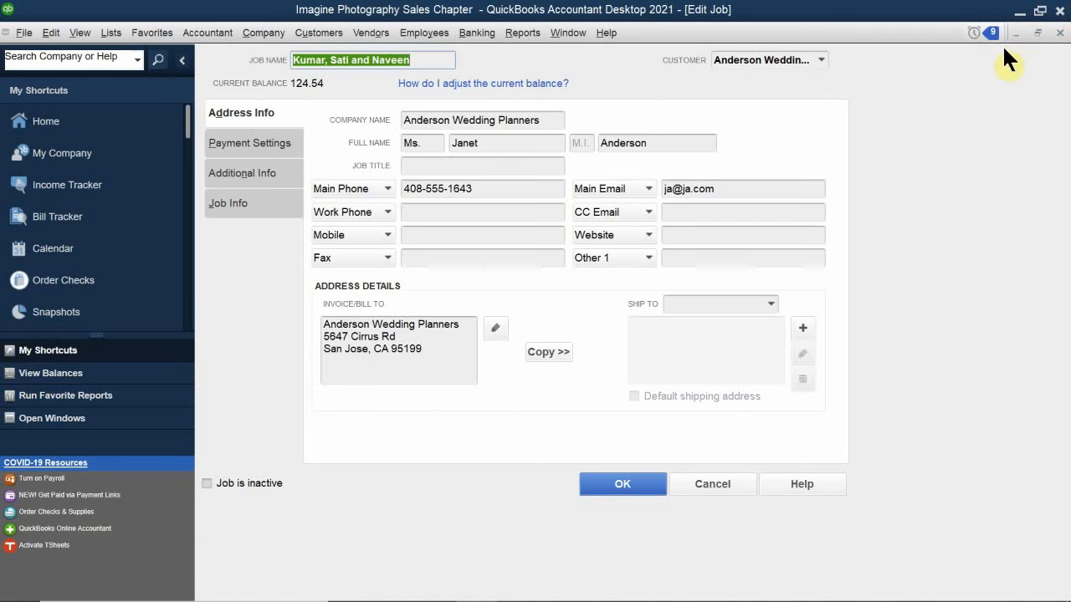
click(1060, 33)
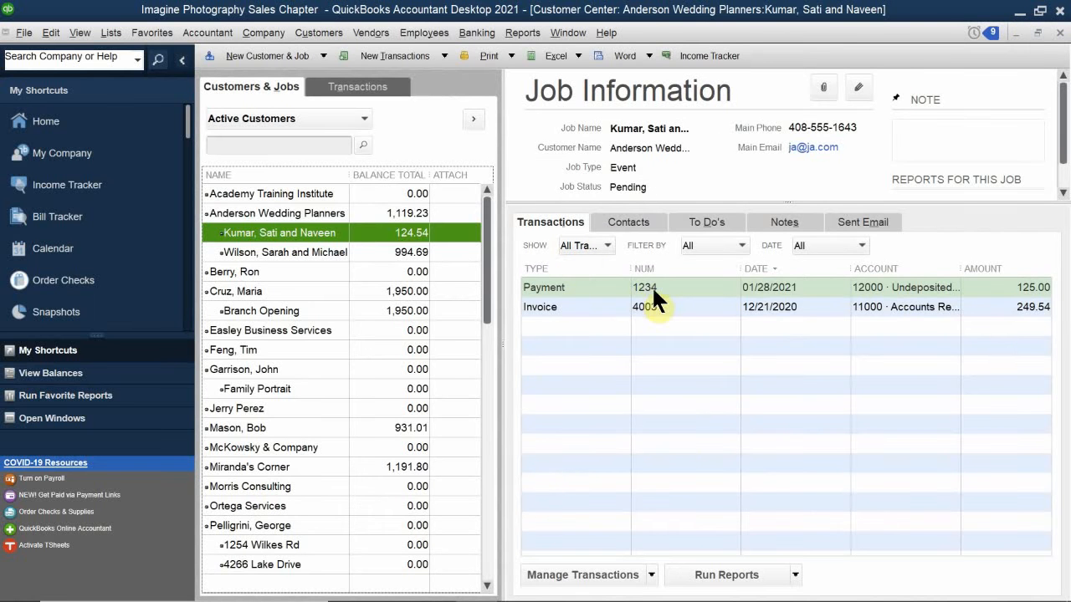
double_click(558, 307)
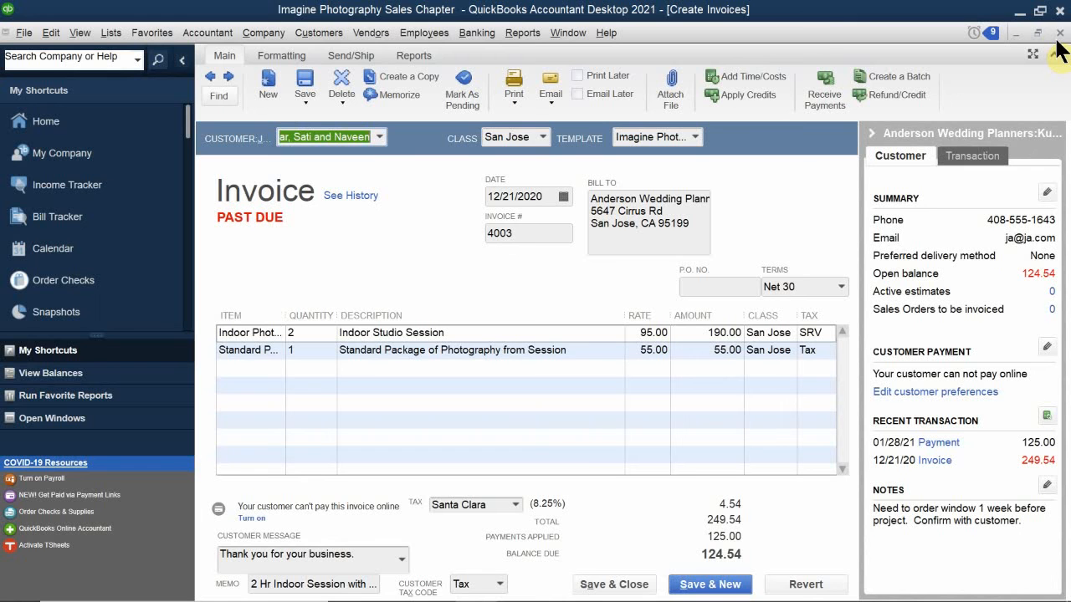
click(1059, 31)
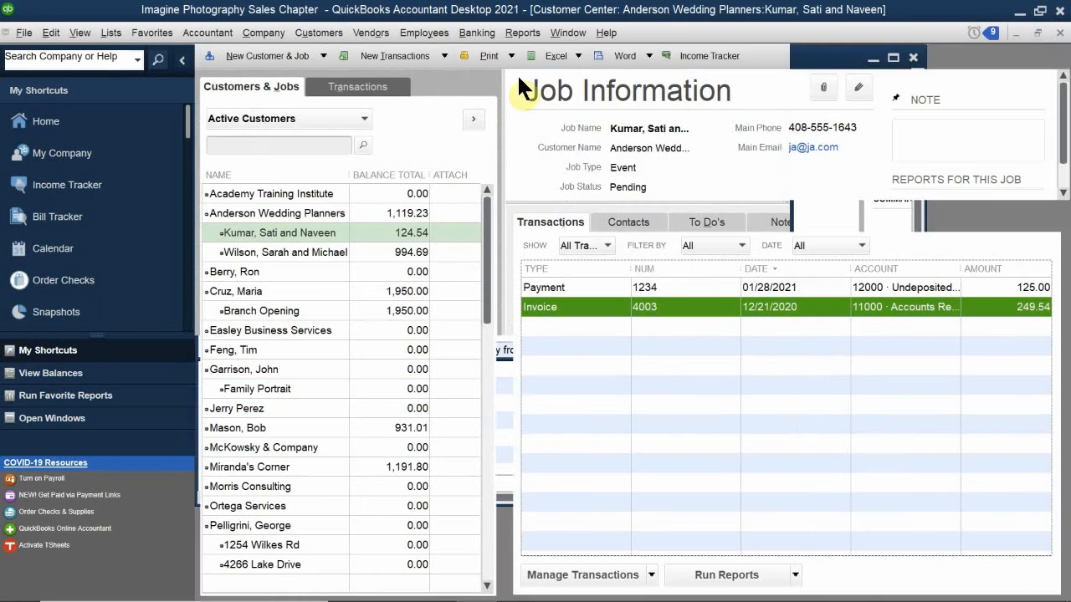
click(1059, 32)
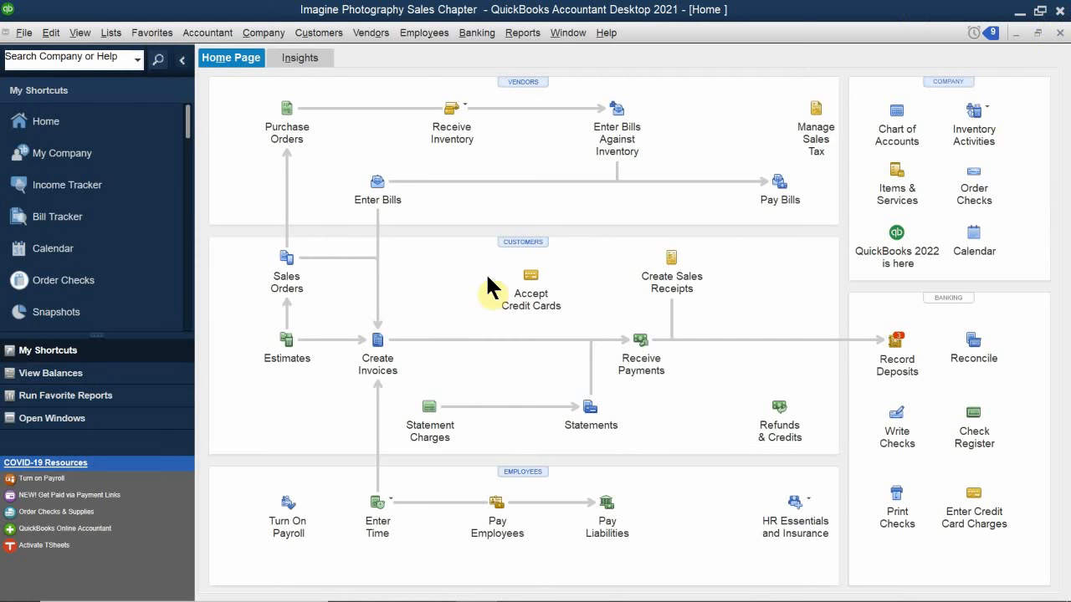
Start a new customer payment and choose the Branch Opening job as the payer
click(638, 343)
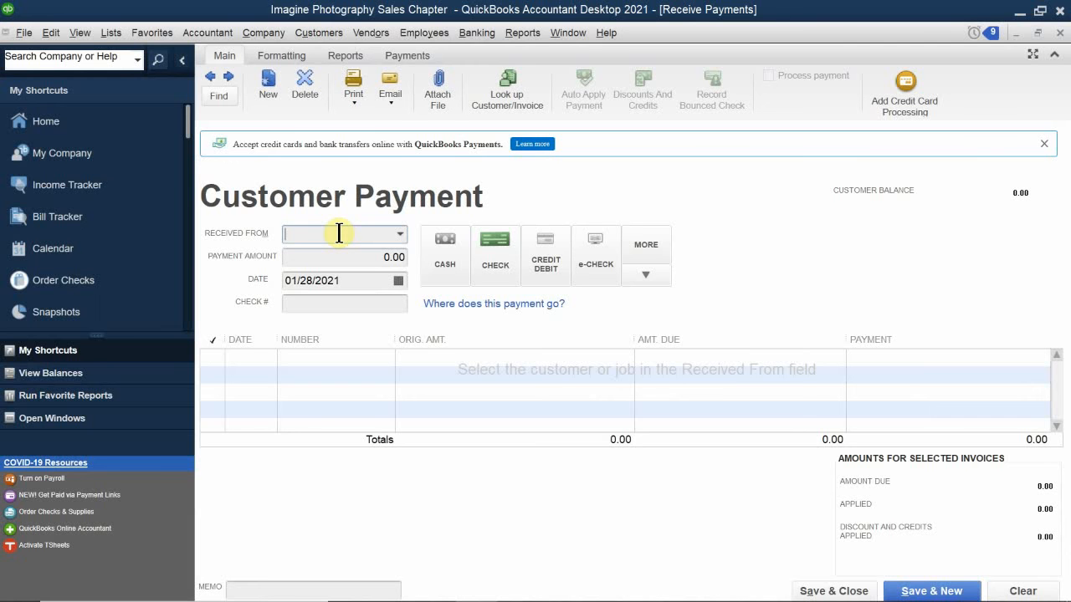
text(n)
key(BackSpace)
text(m)
key(BackSpace)
key(BackSpace)
text(mar)
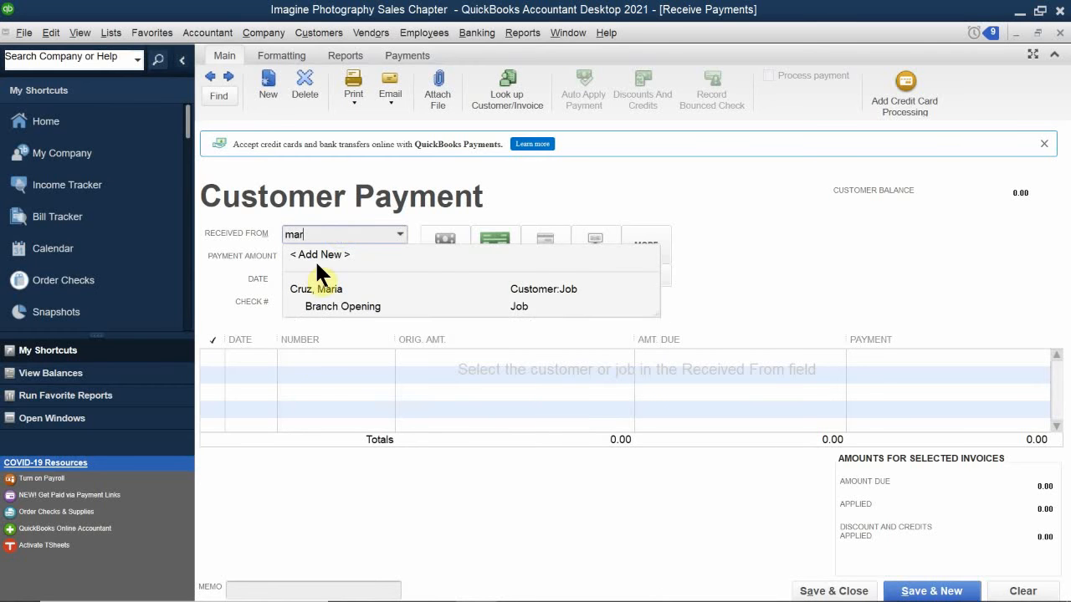
click(344, 303)
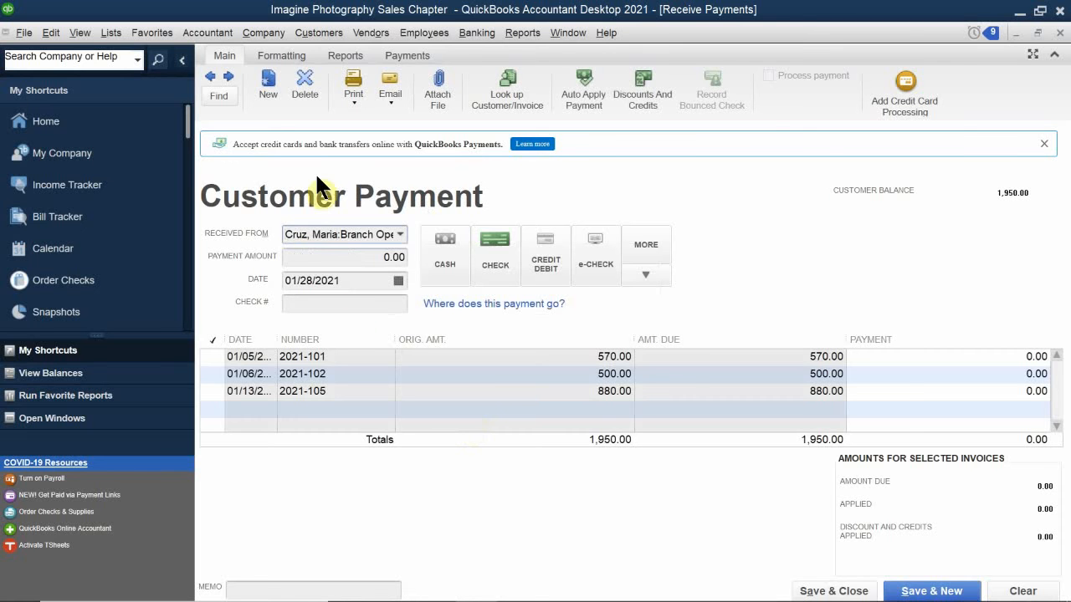
Set the Branch Opening payment amount to 1,950.00 and its date to 01/29/2021
click(369, 255)
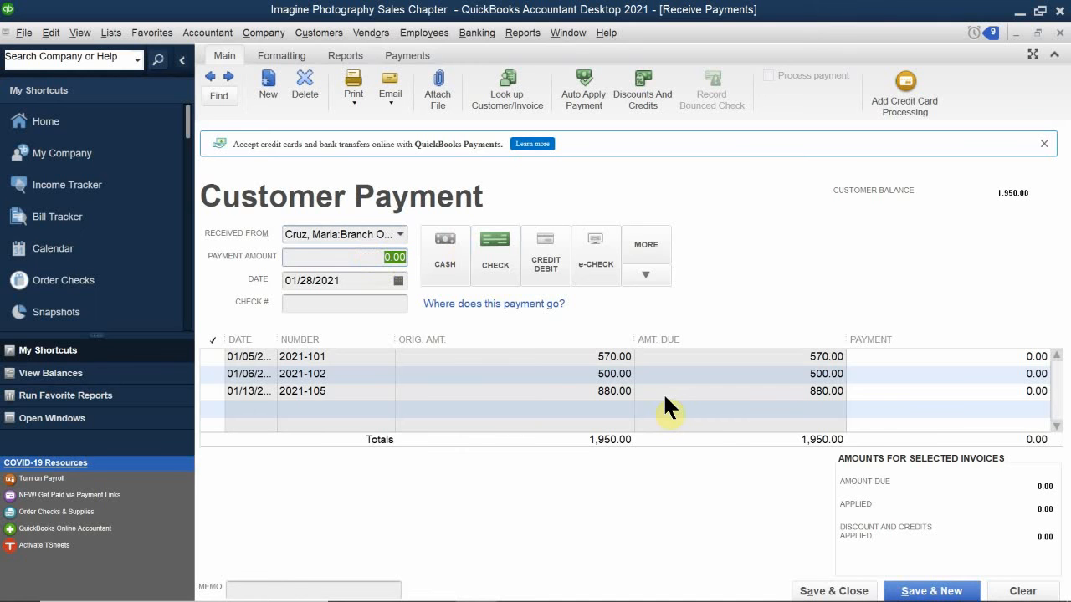
key(BackSpace)
text(1950)
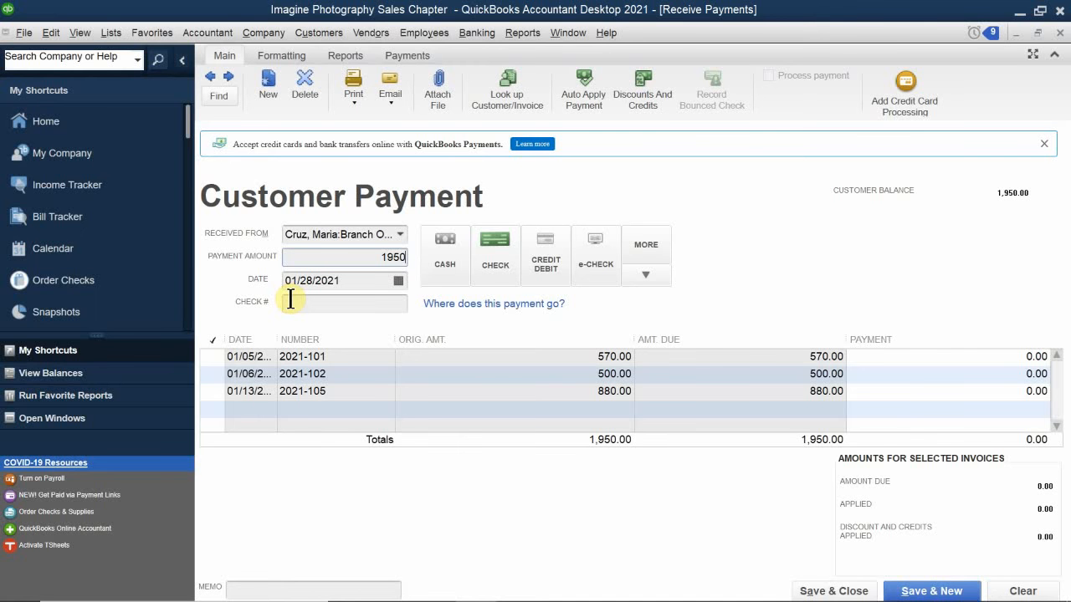
click(395, 280)
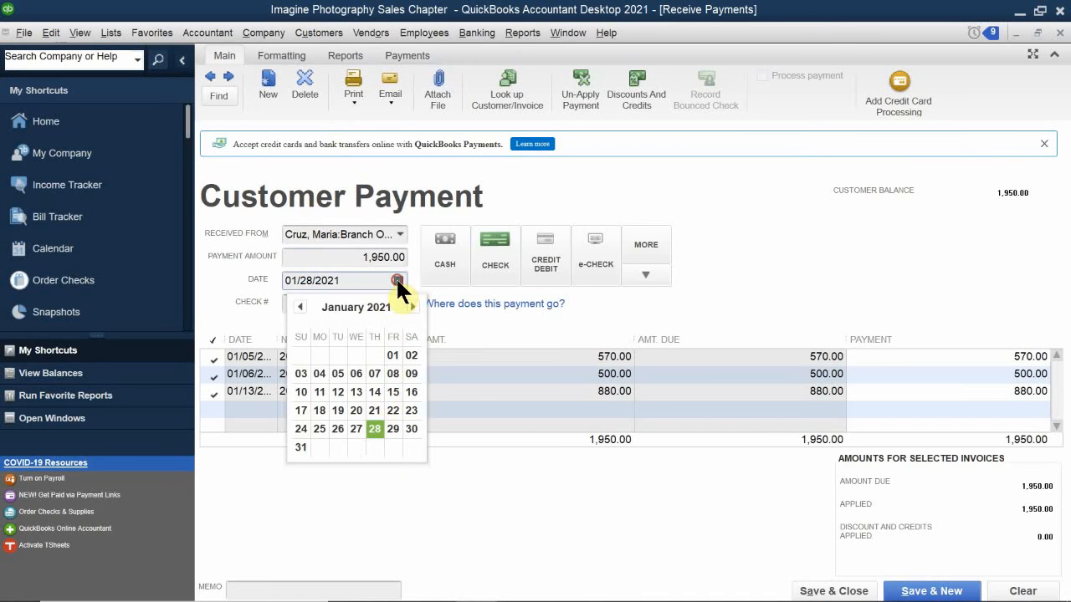
click(394, 429)
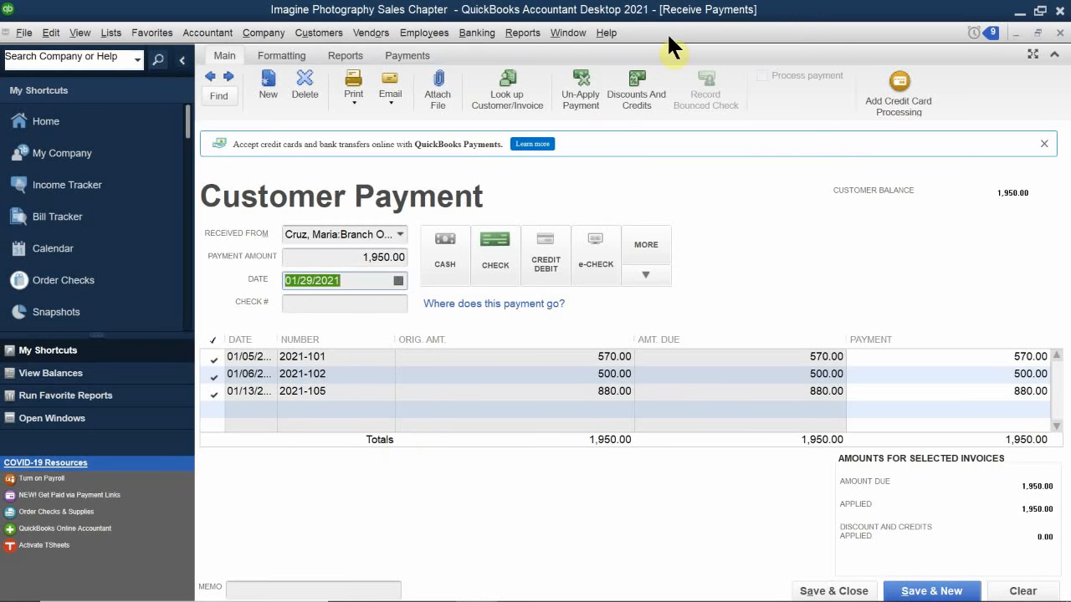
Make the Branch Opening payment a Visa credit card payment and enter the card number
click(547, 268)
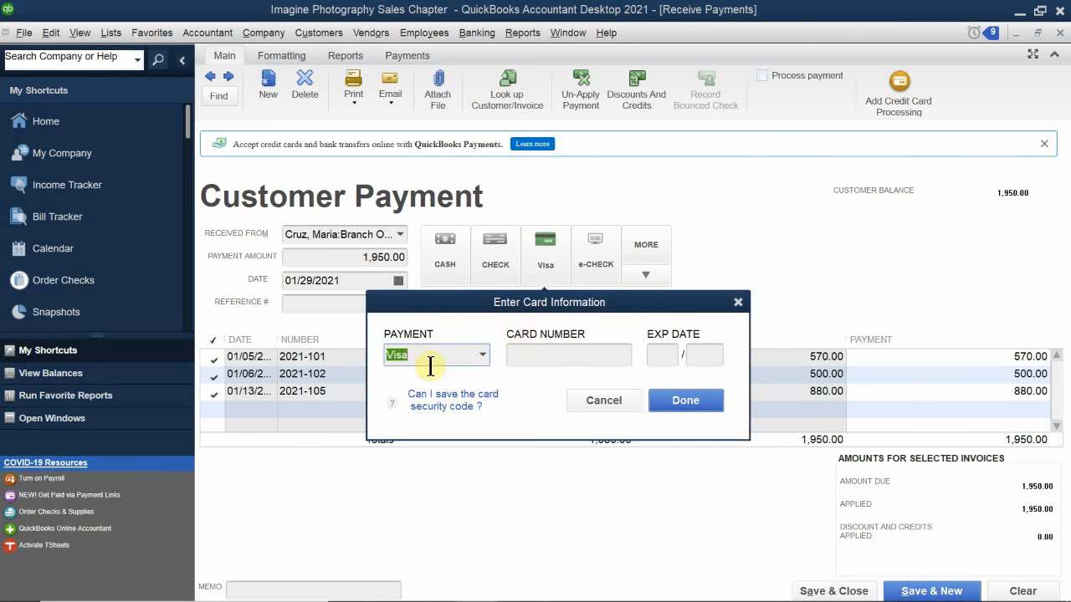
click(484, 353)
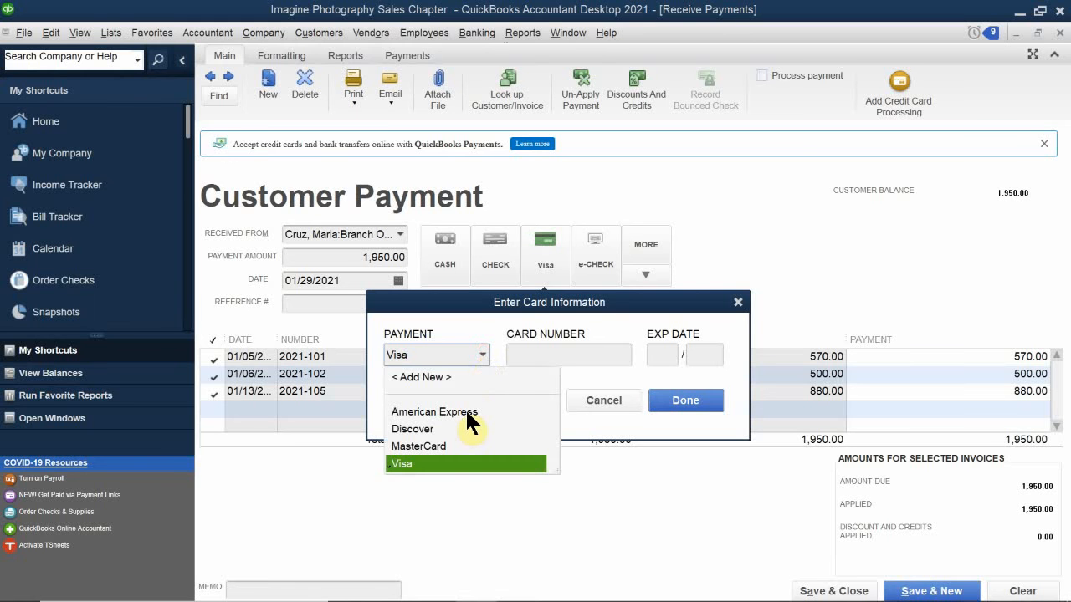
click(452, 463)
click(512, 355)
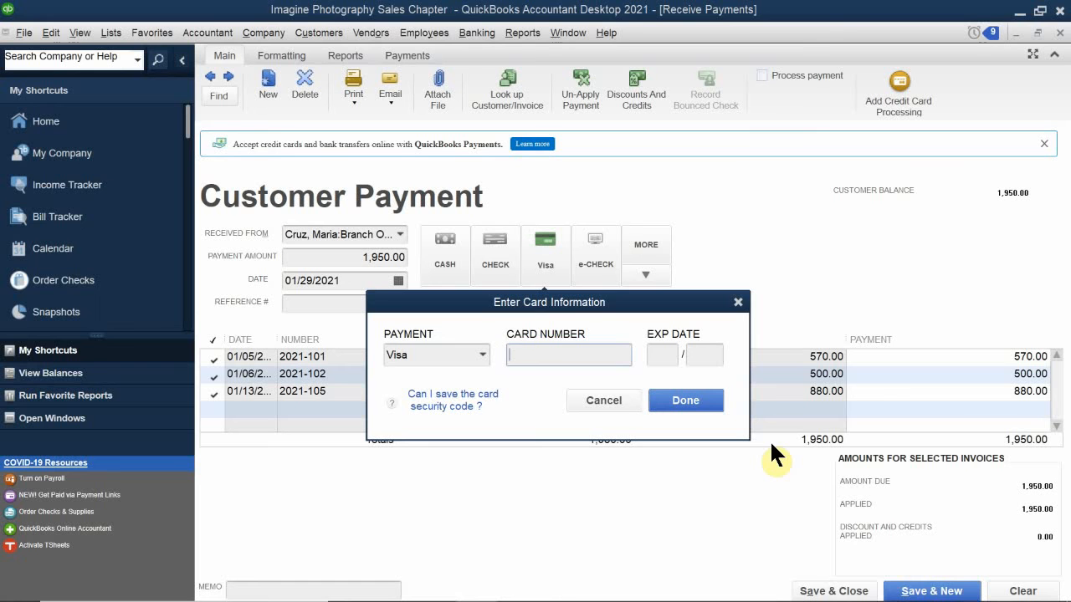
text(1234-1234-1234-1234)
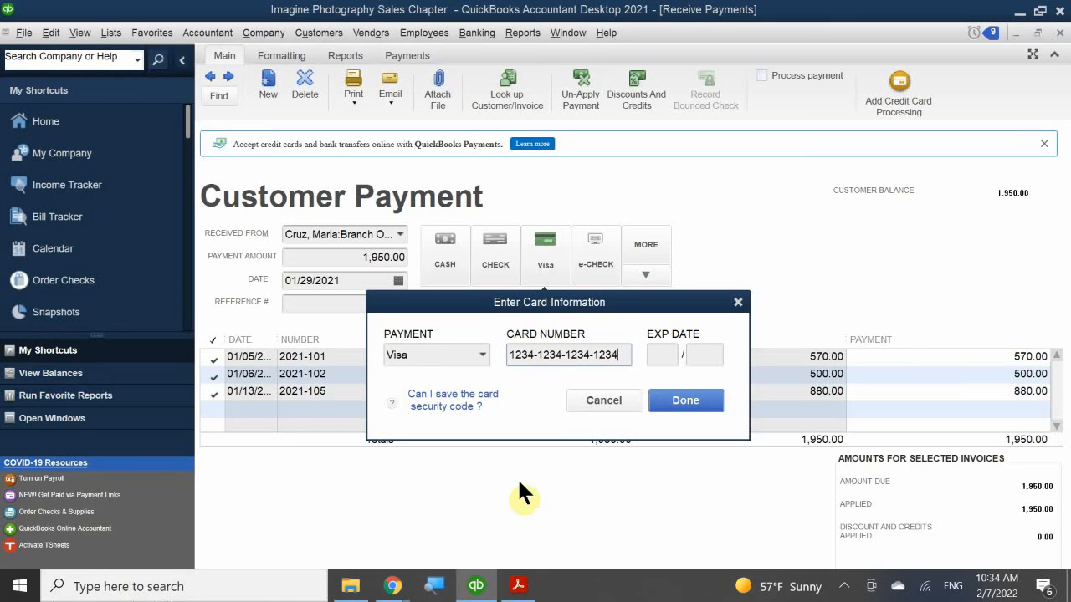
Enter the Visa card's expiration date as 10/2022, accept the card information, and save and close the payment
click(661, 355)
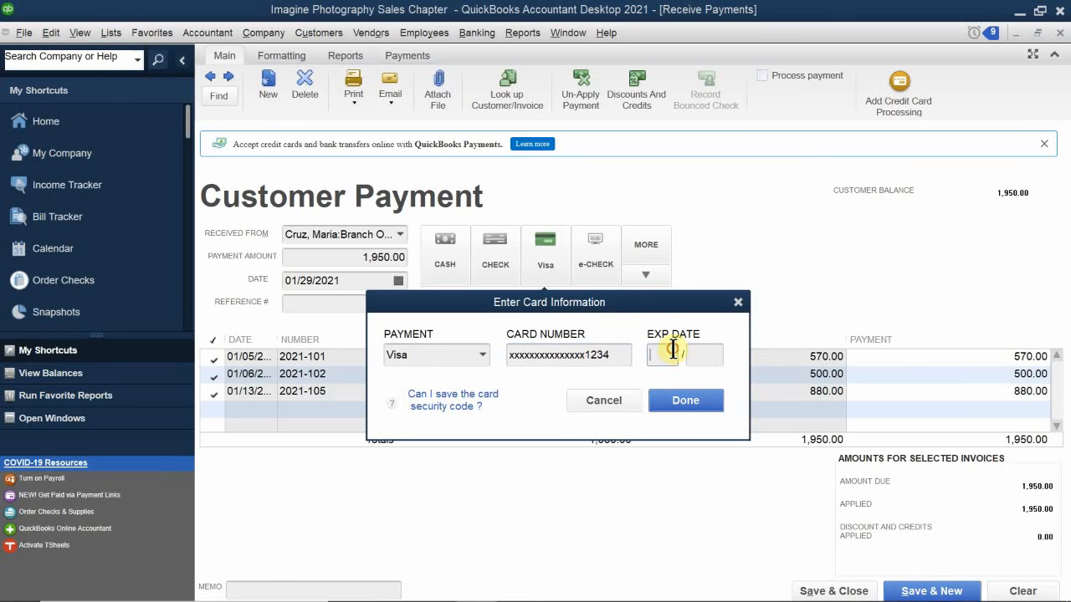
text(10)
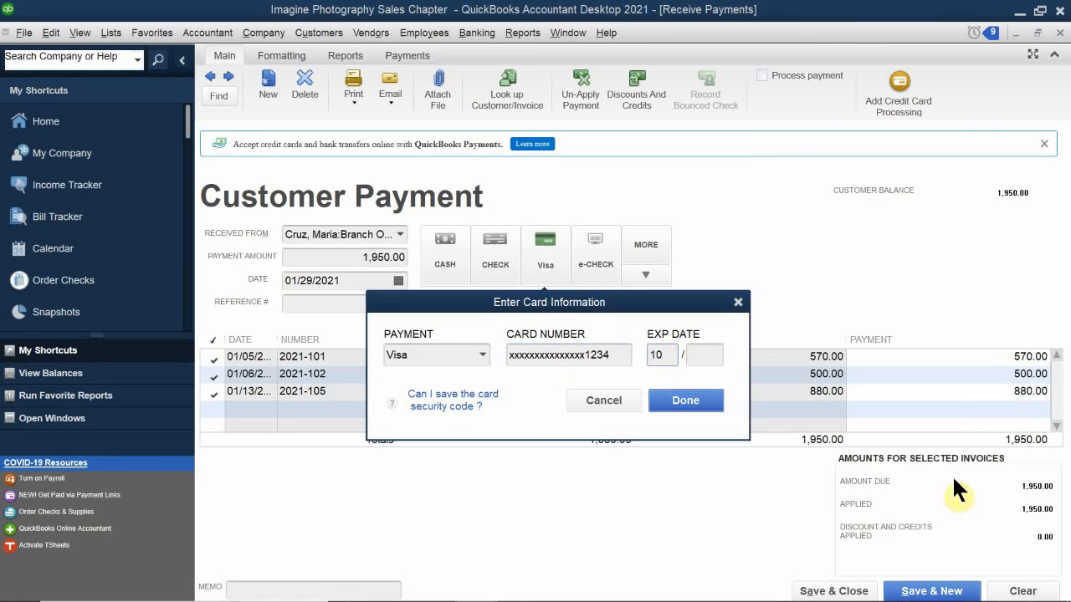
click(714, 358)
text(2022)
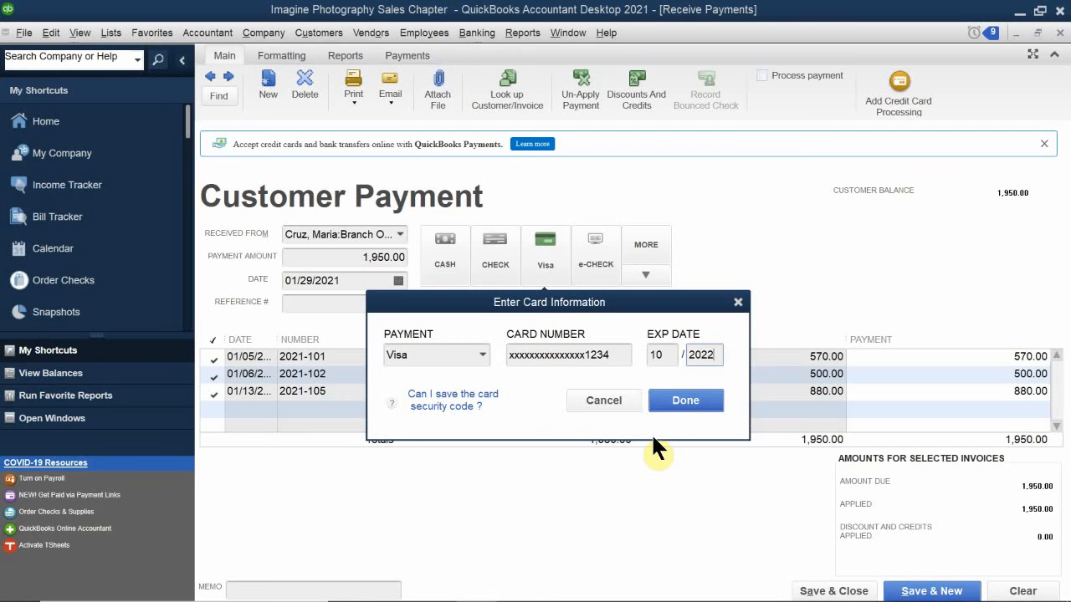
click(684, 405)
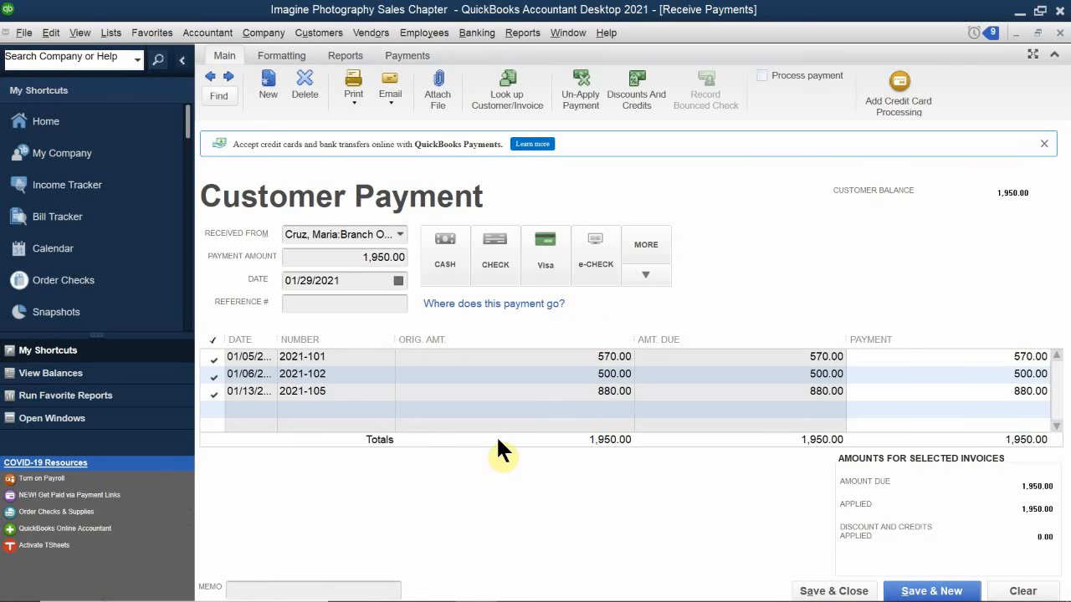
click(818, 592)
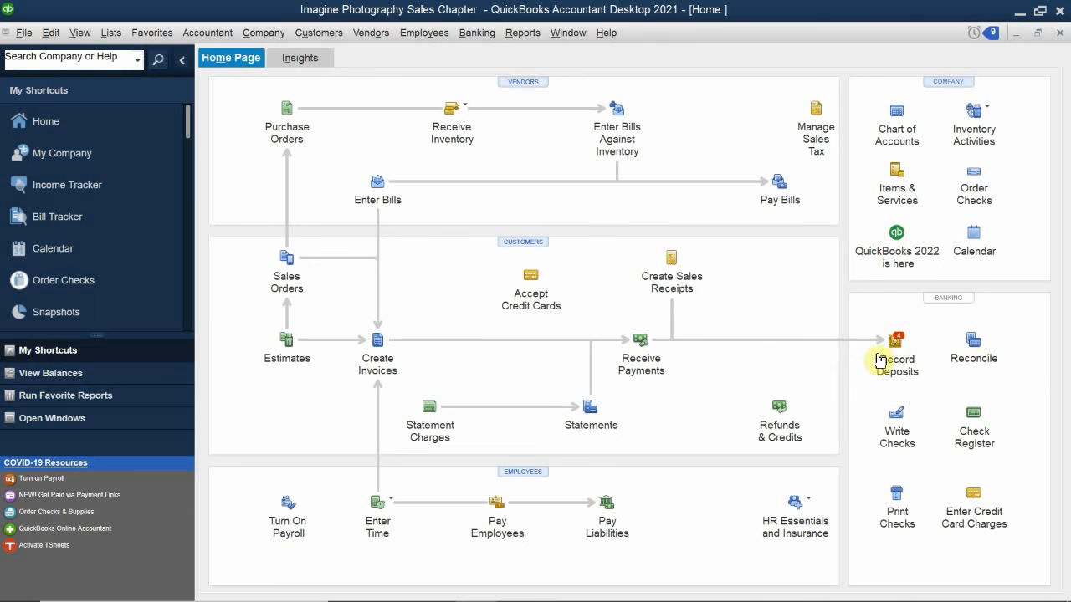
Start a new customer payment and choose the customer with open invoices 2021-104 and 2021-106 as the payer
click(636, 353)
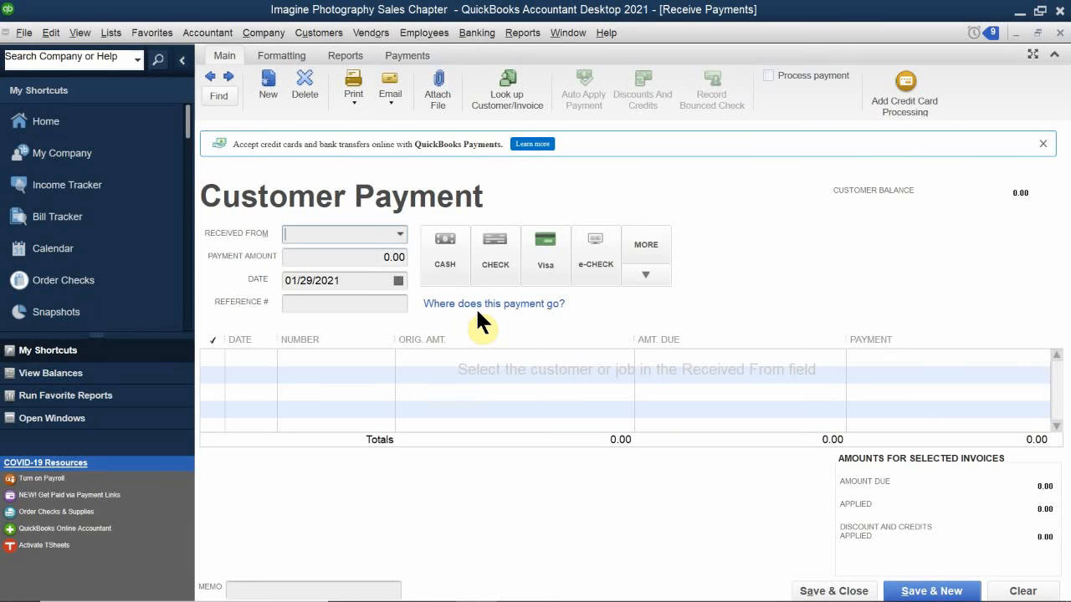
text(n)
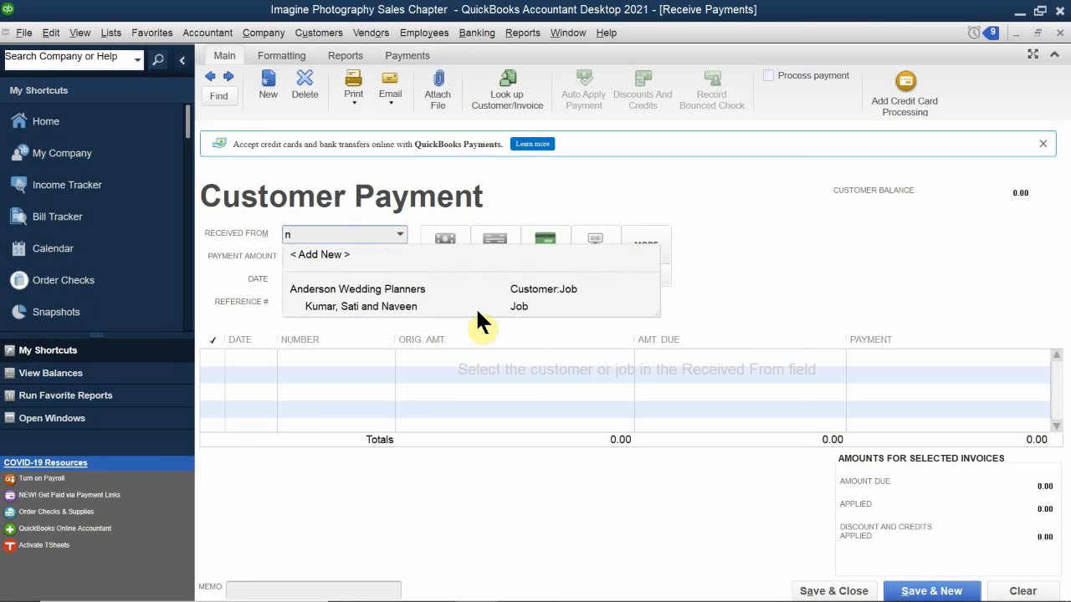
key(BackSpace)
text(bo)
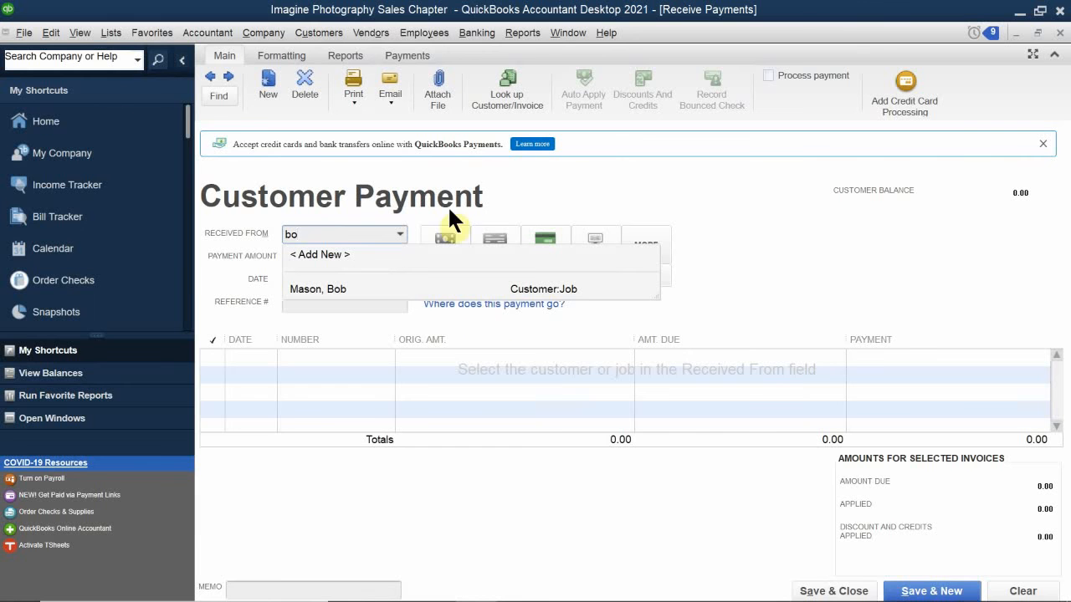
click(361, 289)
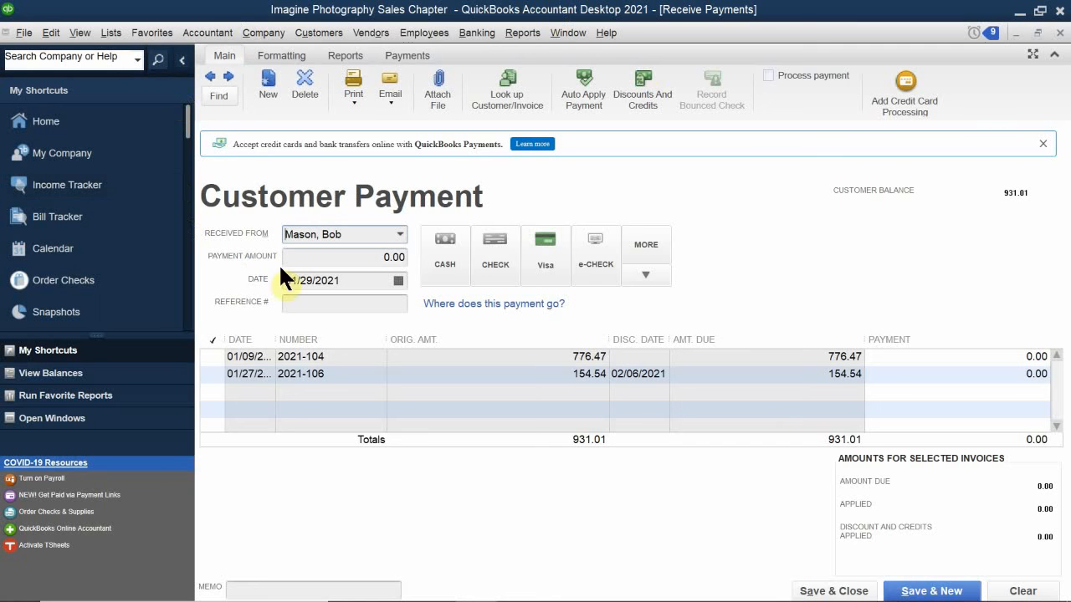
Select invoice 2021-106 for payment, decline automatic payment calculation, and close the payment without recording it
click(213, 374)
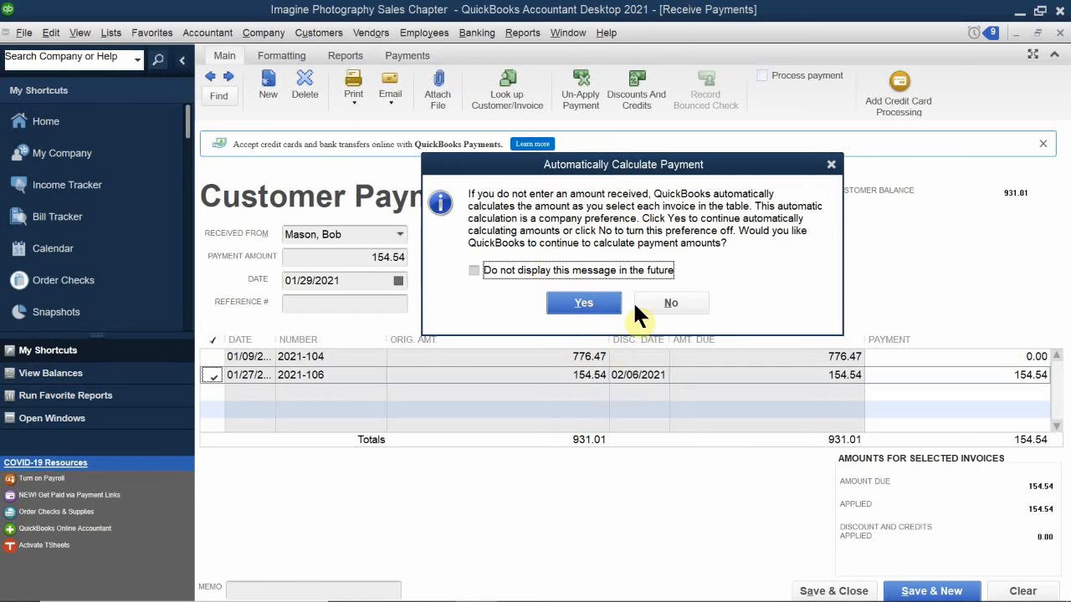
click(677, 302)
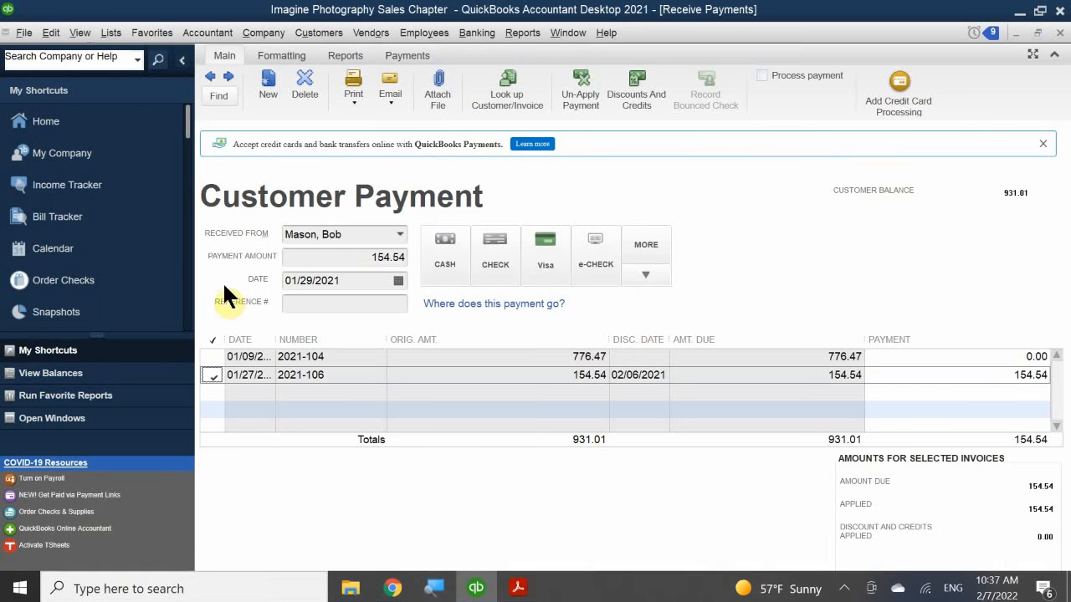
click(1060, 33)
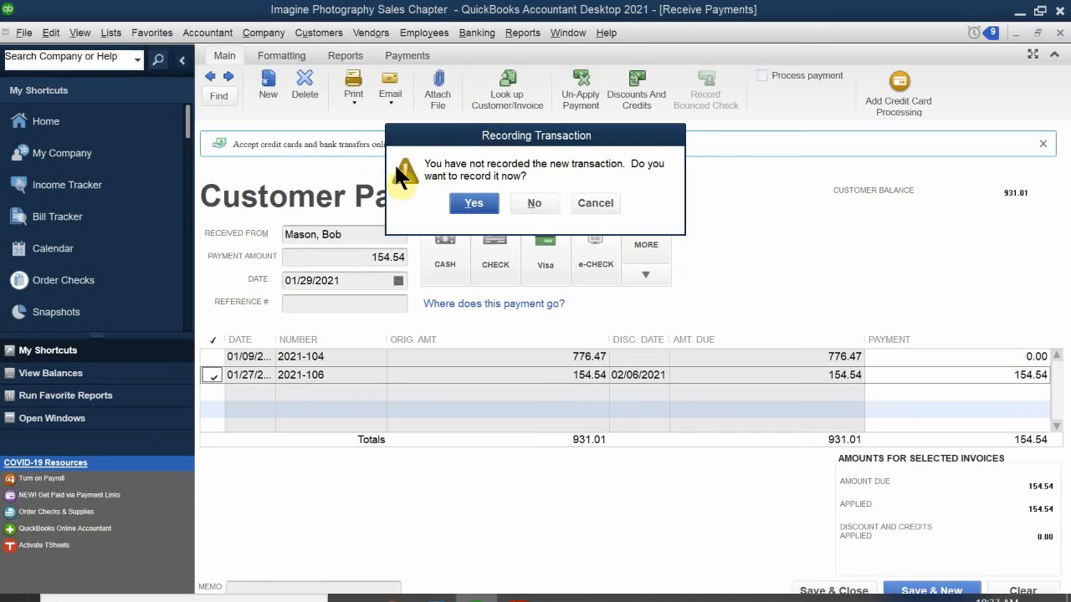
click(544, 201)
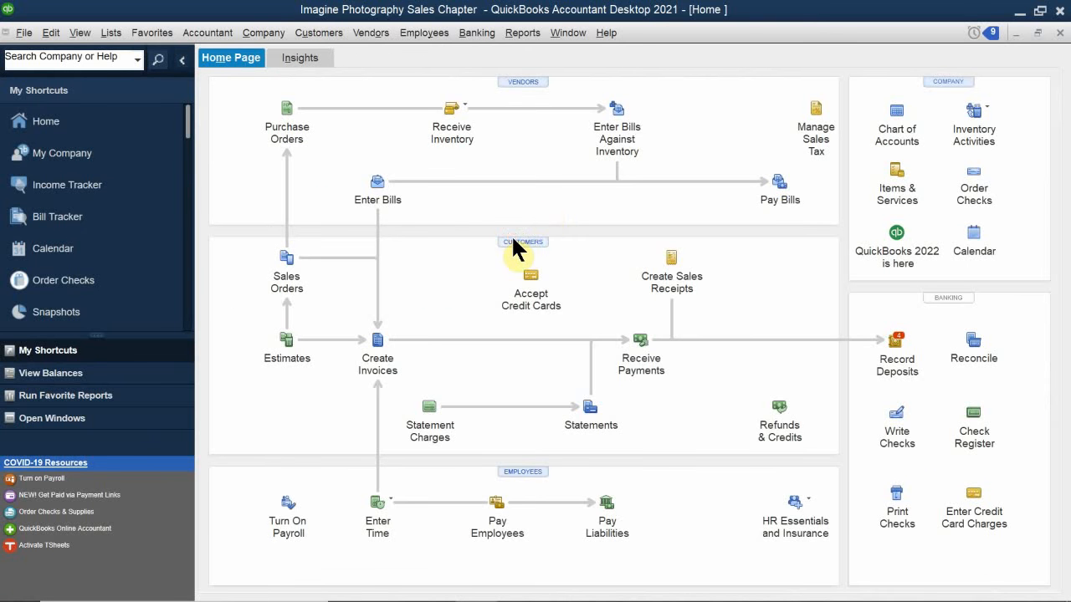
Open invoice 2021-106 from the customer's transaction list to review its terms and balance, and close the invoice and customer list
click(514, 240)
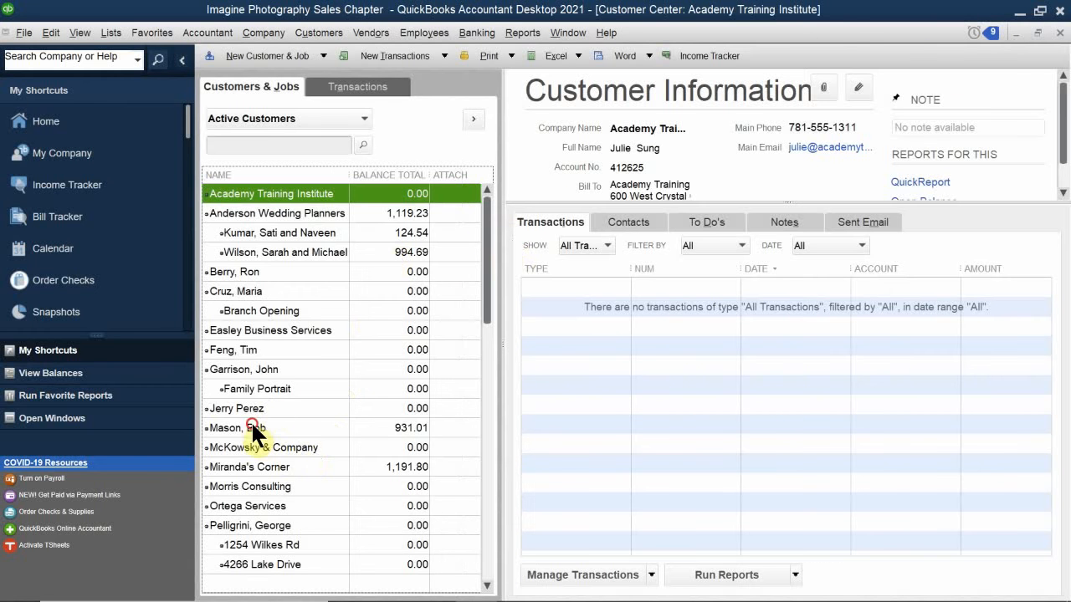
click(287, 428)
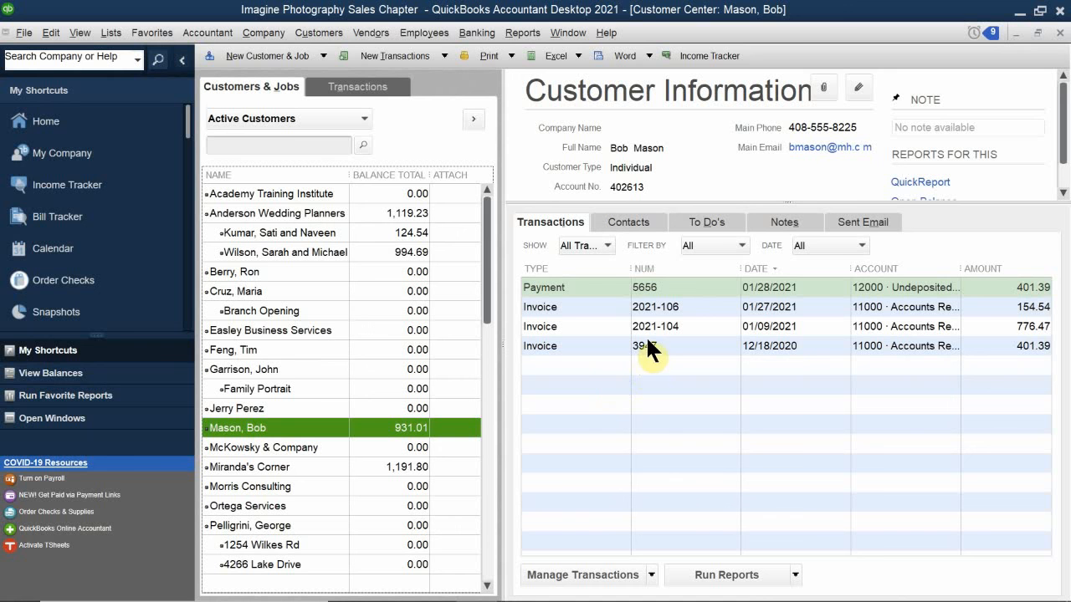
double_click(658, 307)
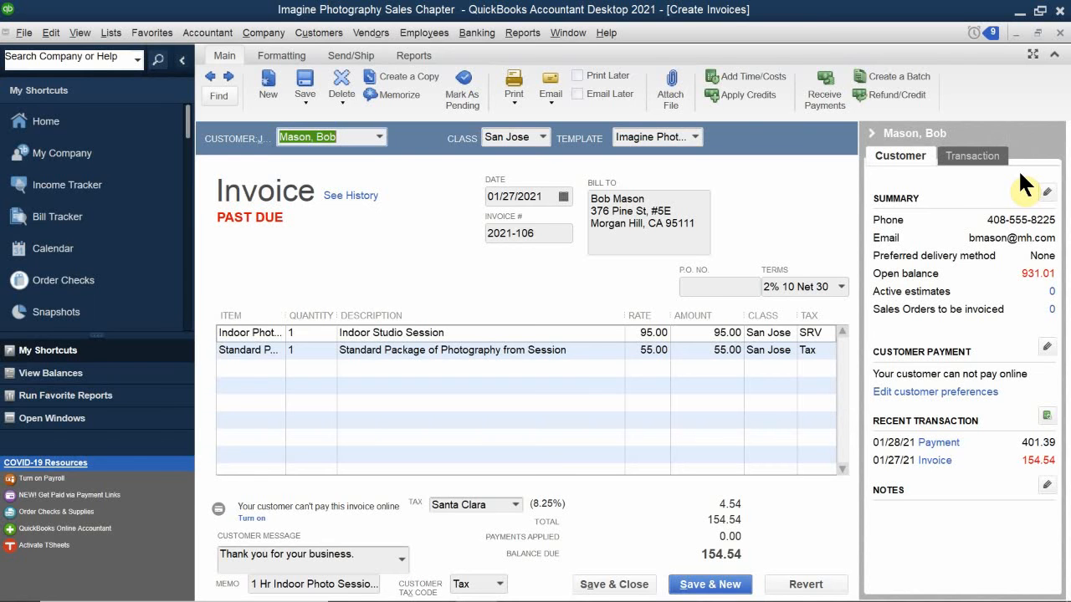
click(1055, 53)
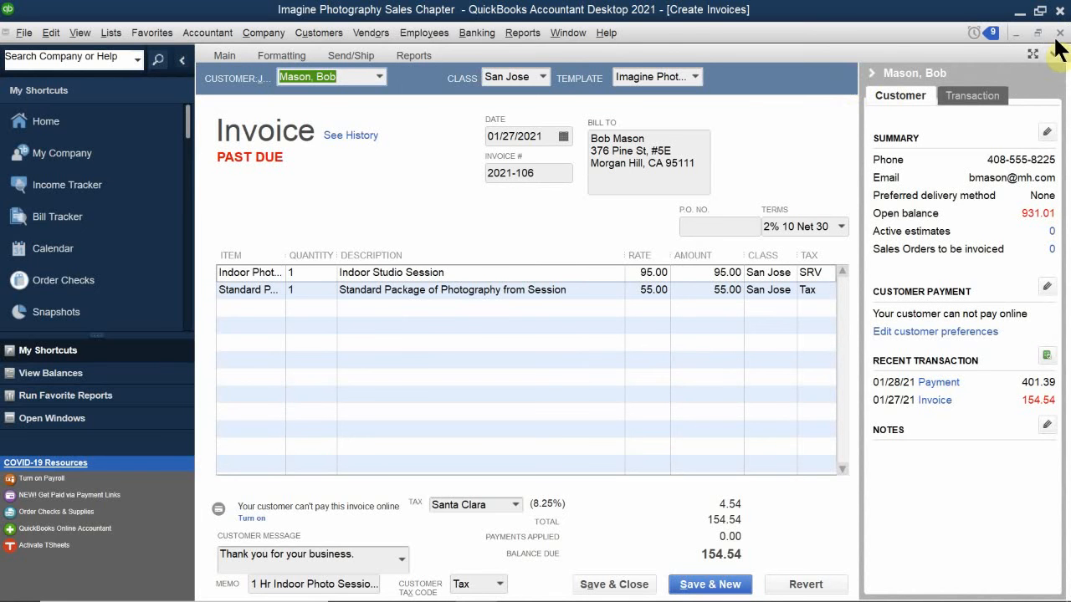
click(1060, 34)
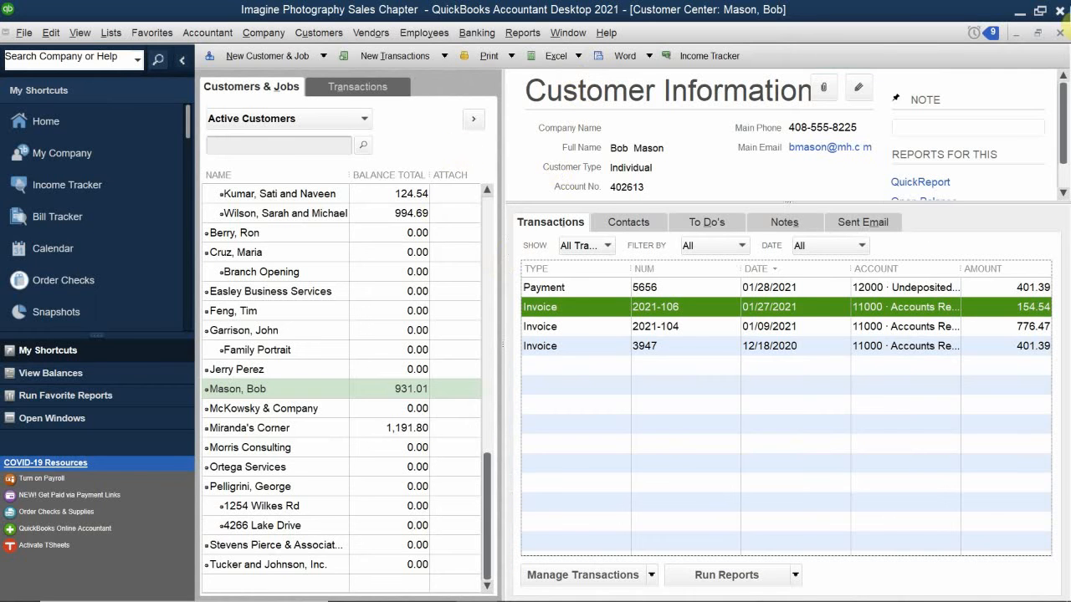
click(1060, 32)
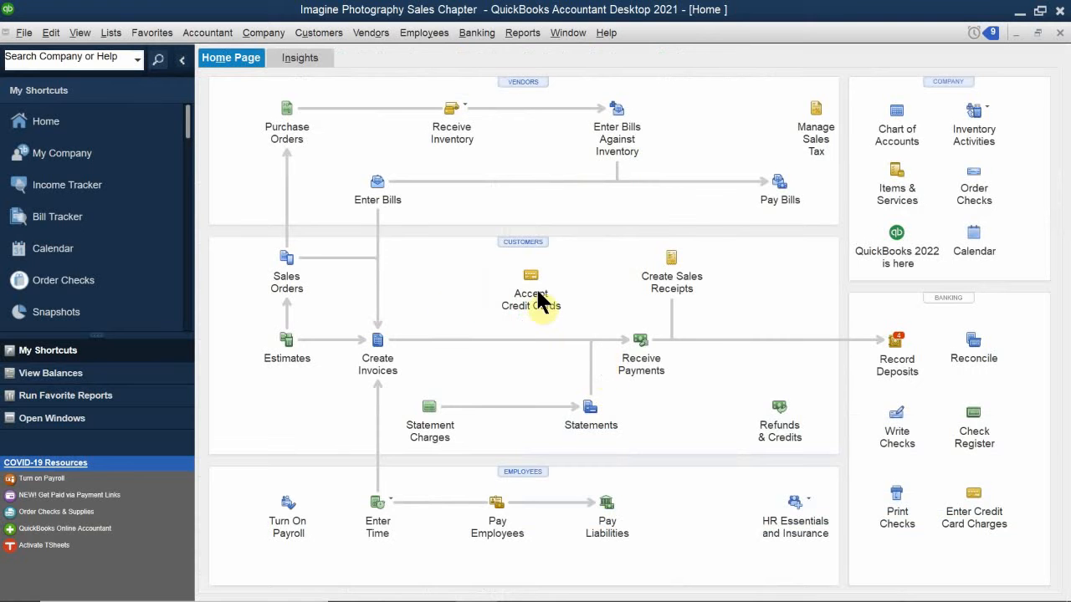
Start a new payment from the customer with open invoices 2021-104 and 2021-106, and set the payment amount to 151.45
click(649, 365)
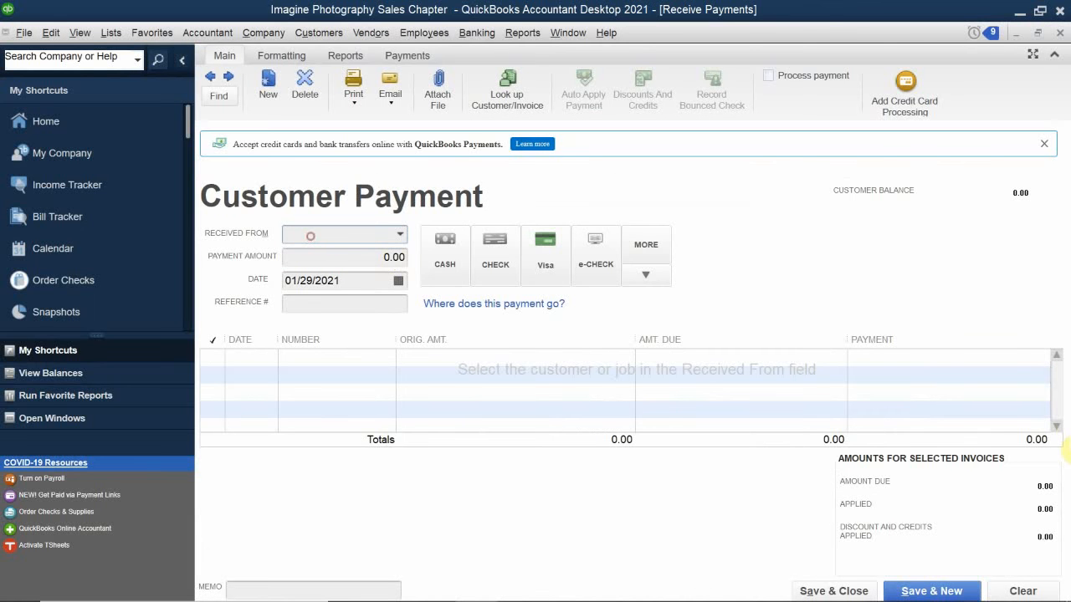
text(v)
key(BackSpace)
text(bo)
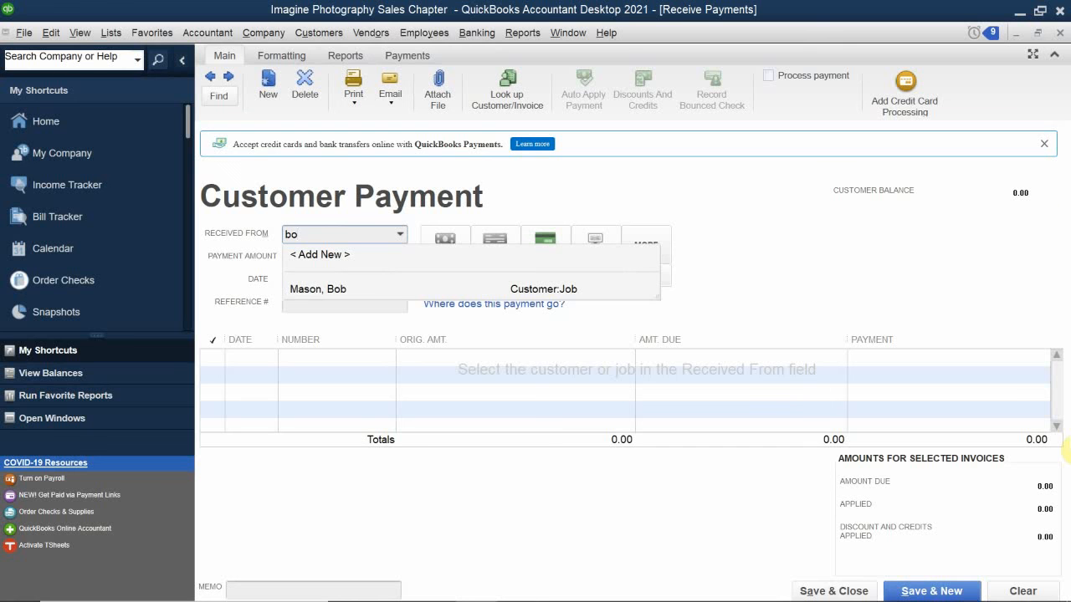
click(352, 288)
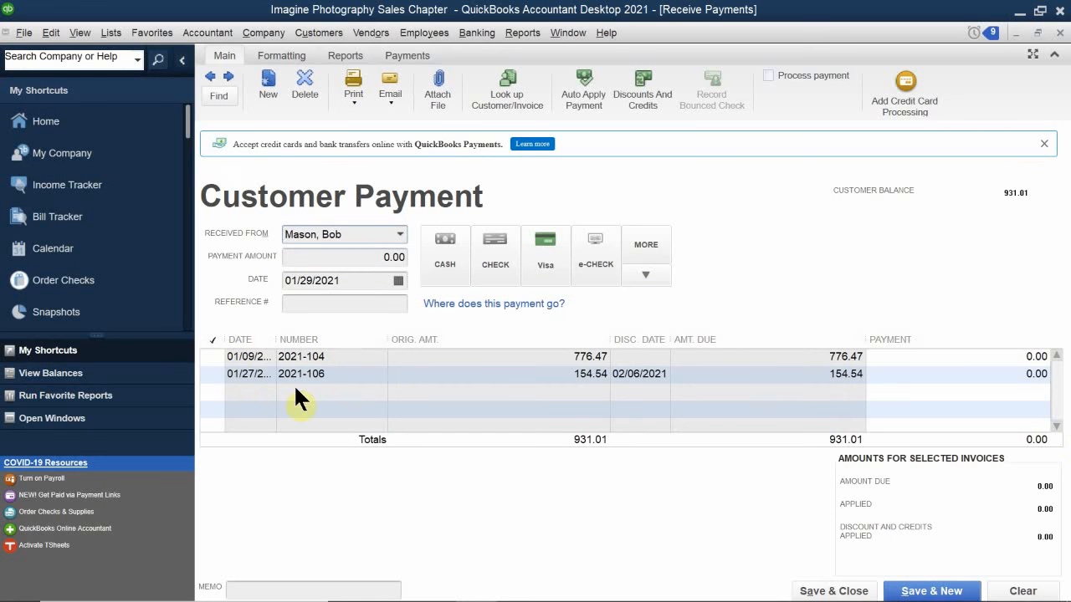
click(209, 374)
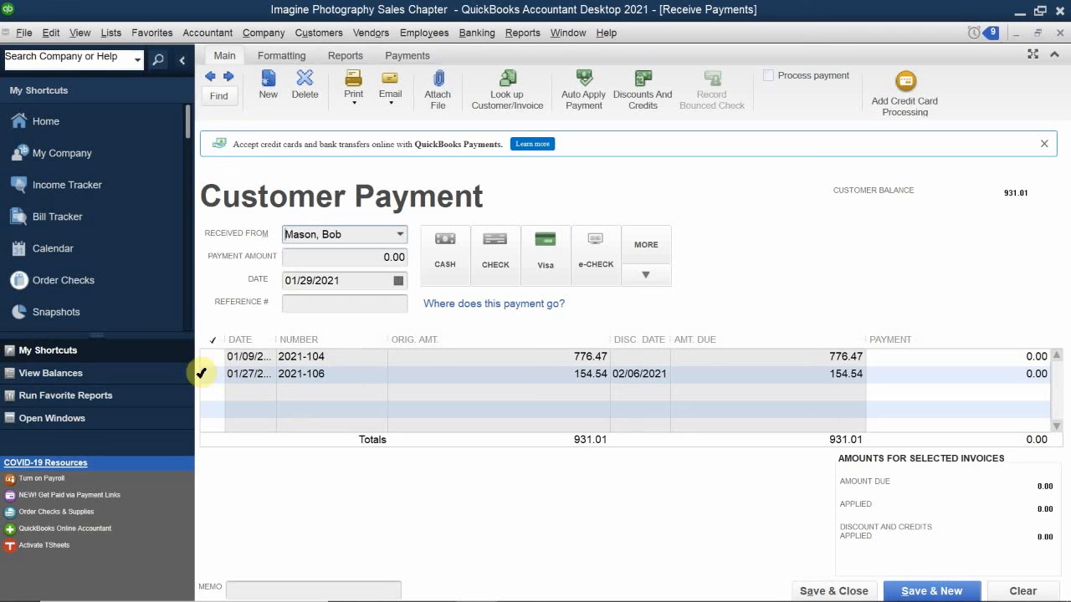
click(347, 257)
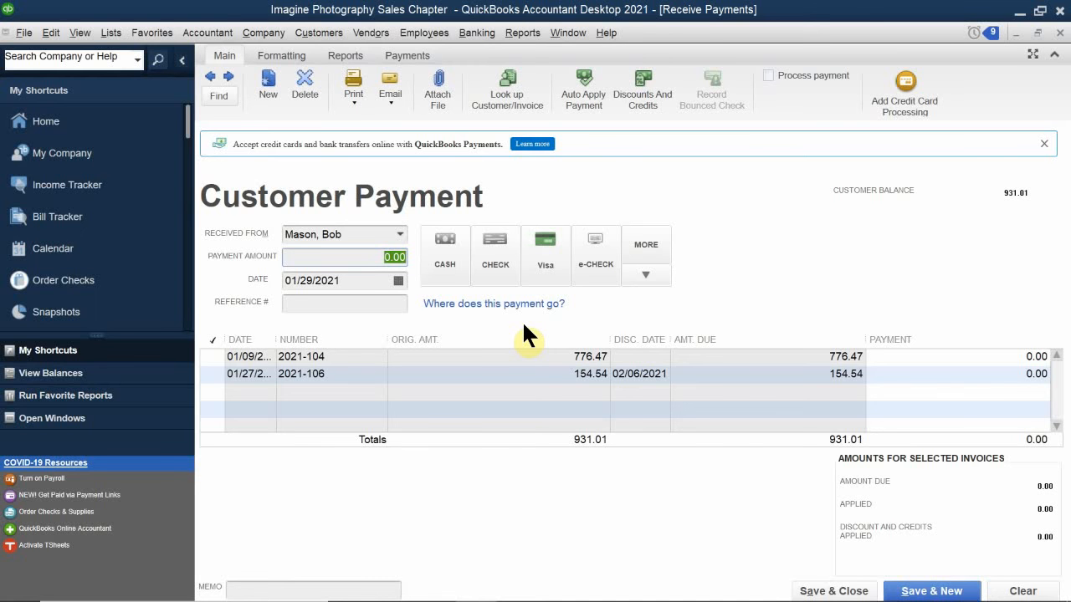
text(151.45)
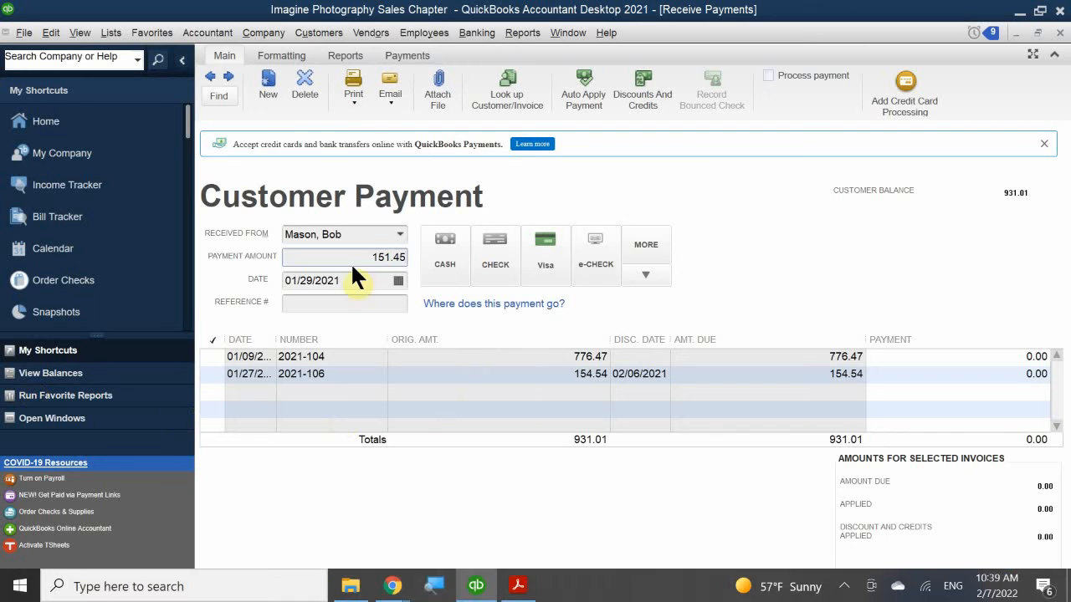
Date the payment 01/31/2021 and make it a check payment with check number 5260
click(399, 280)
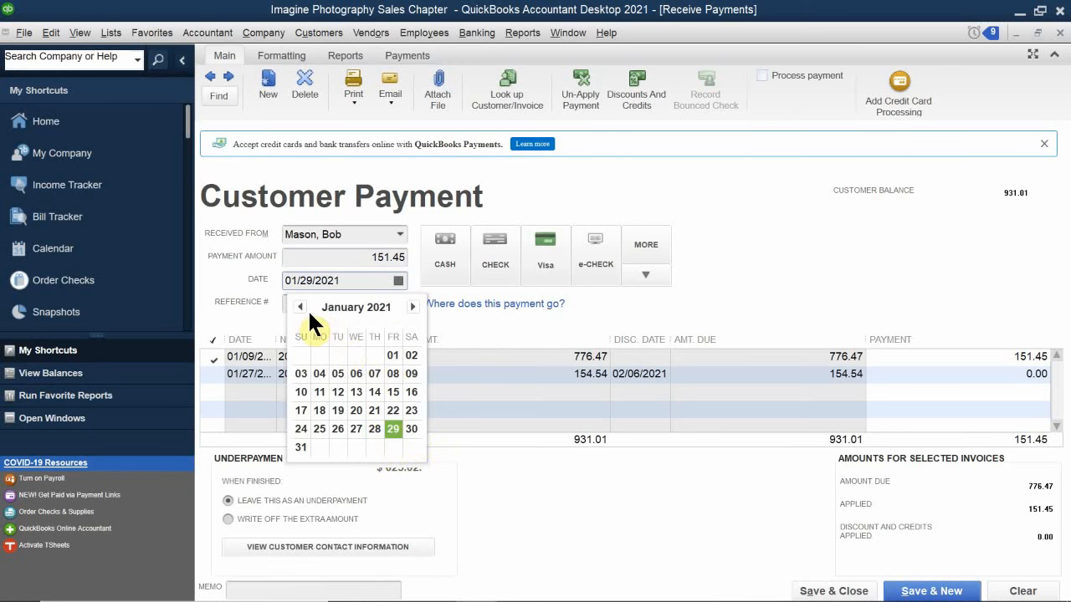
click(301, 447)
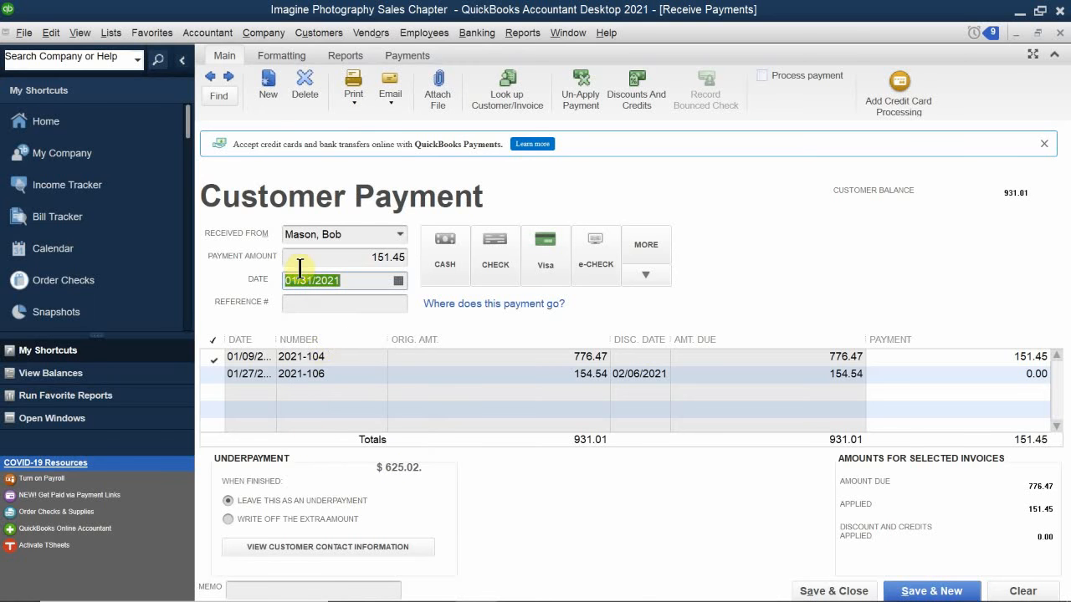
click(307, 305)
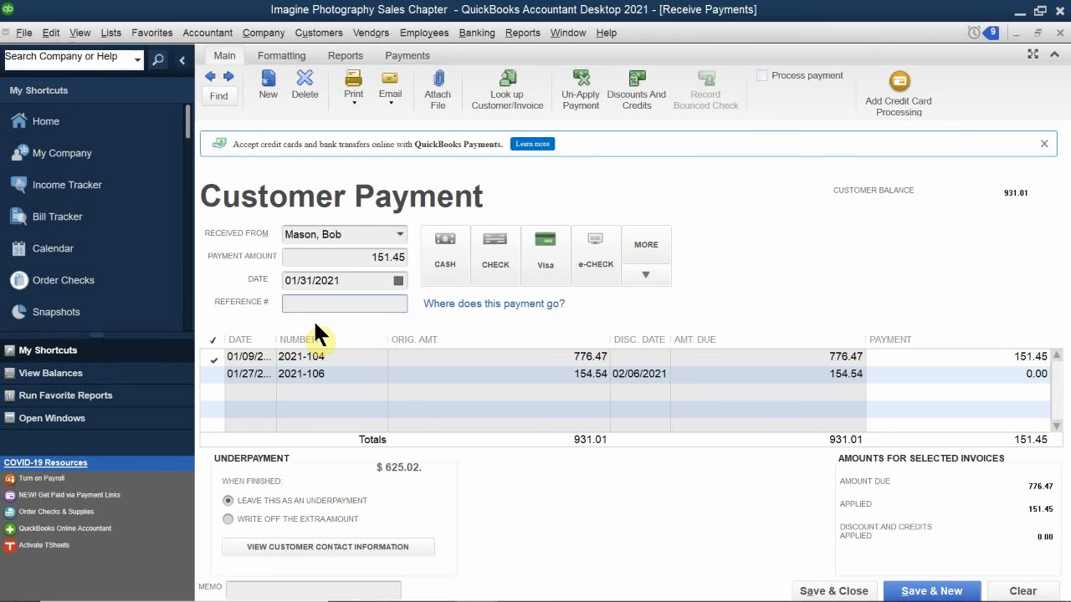
text(5260)
click(495, 255)
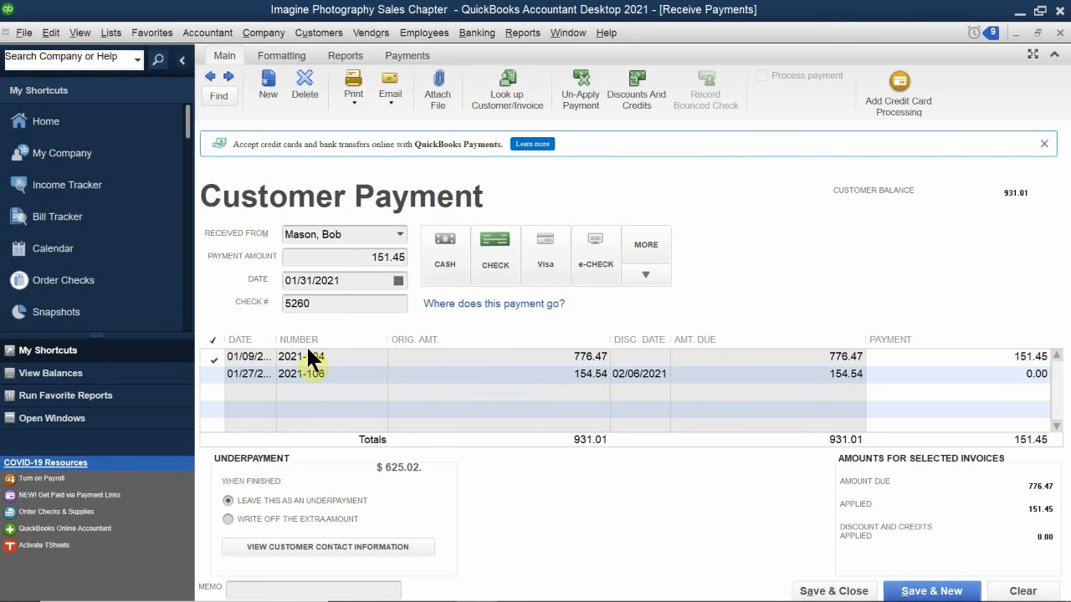
Apply the payment to invoice 2021-106 instead of invoice 2021-104
click(212, 359)
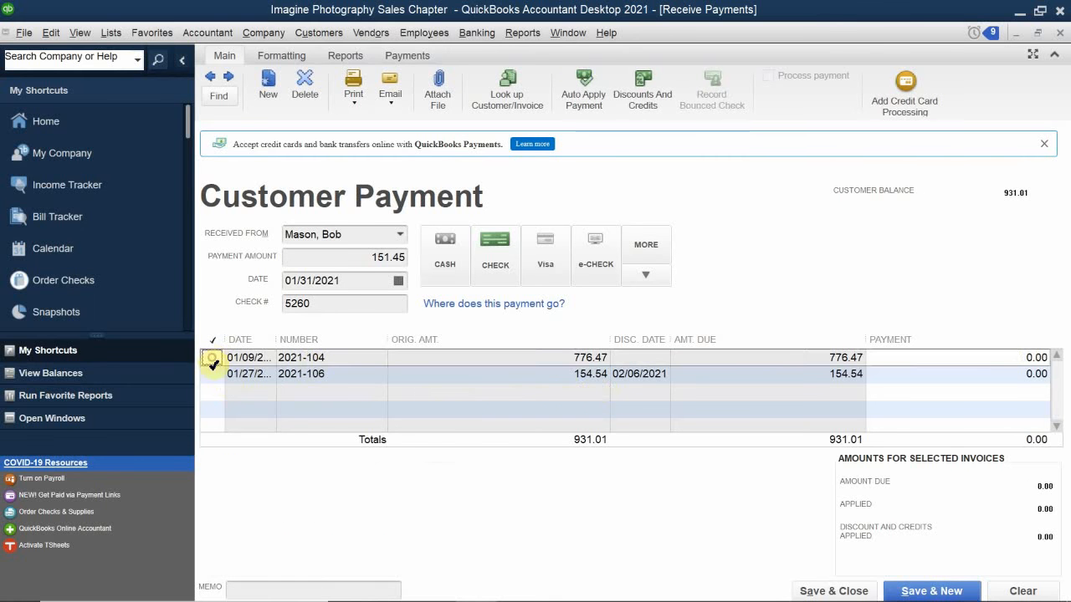
click(213, 374)
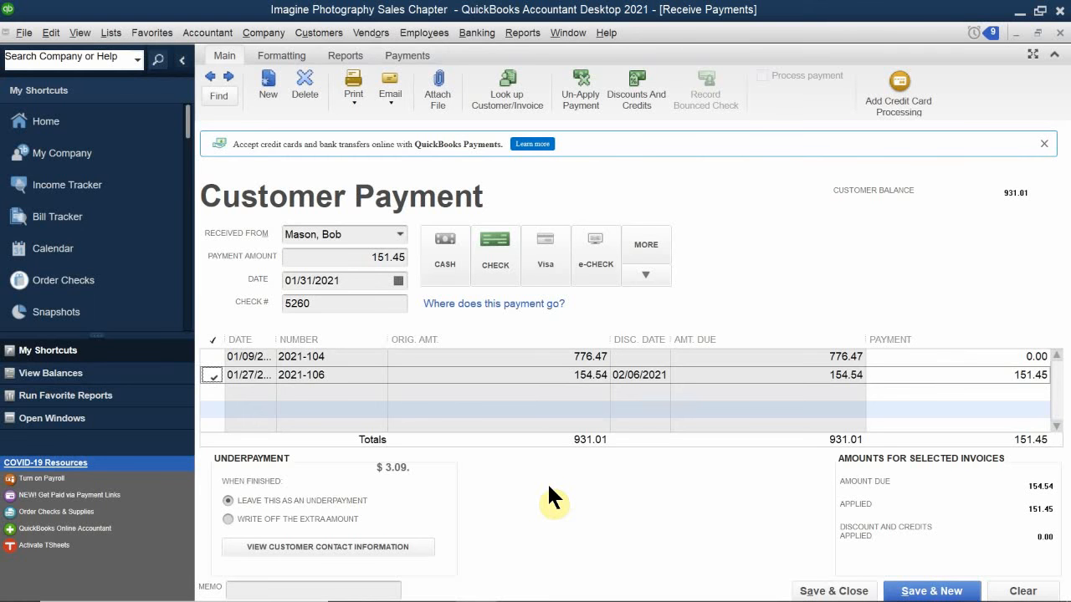
Apply the suggested 3.09 discount to invoice 2021-106 with account 46000 Sales Discounts and class San Jose, and save and close the payment
click(637, 85)
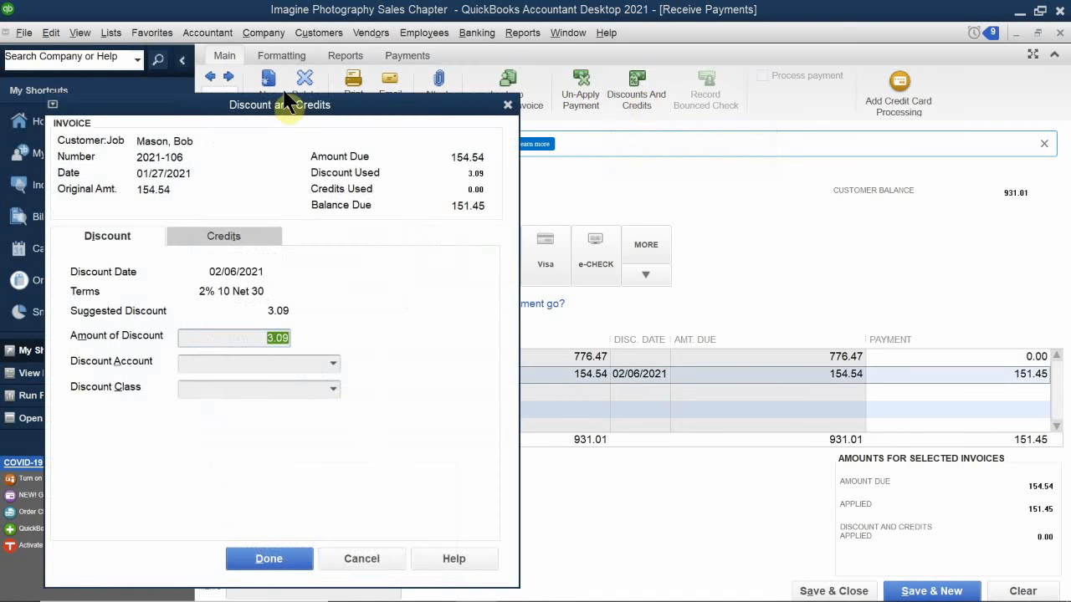
drag(290, 109, 474, 234)
drag(586, 134, 514, 104)
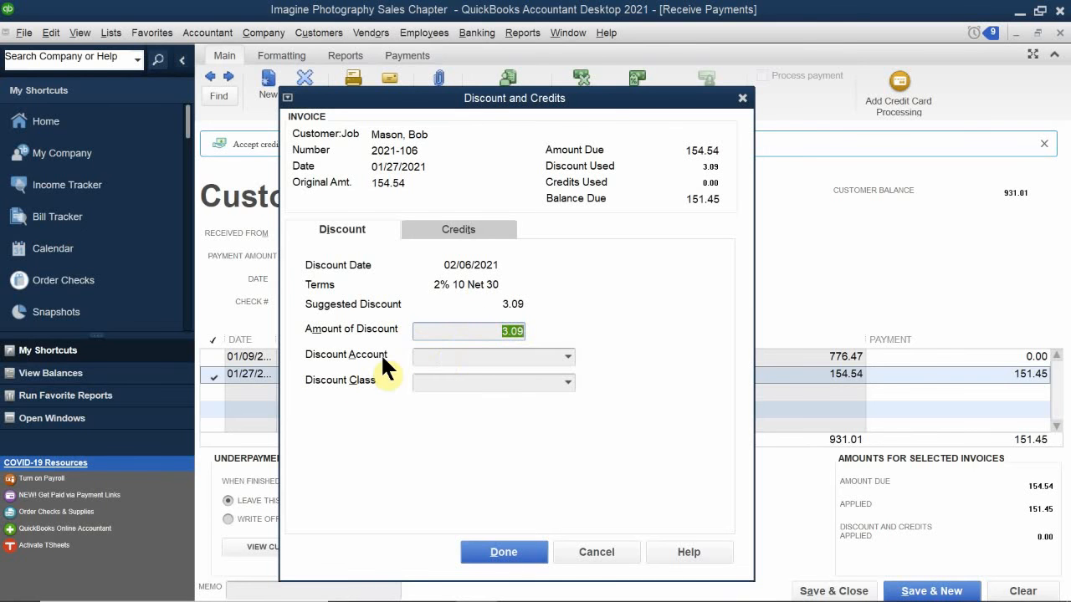
click(436, 358)
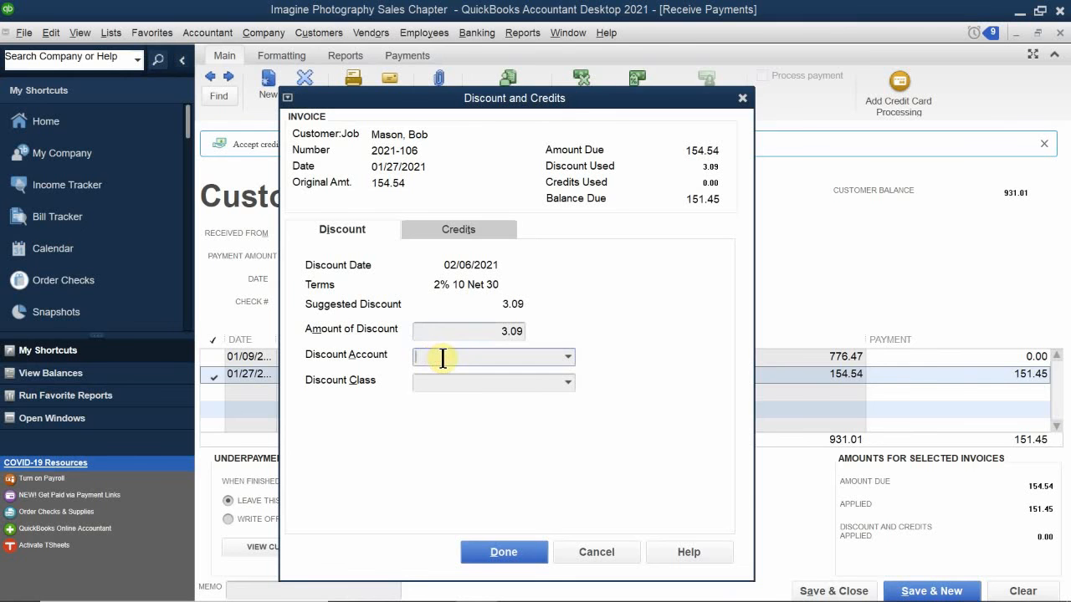
text(Sales)
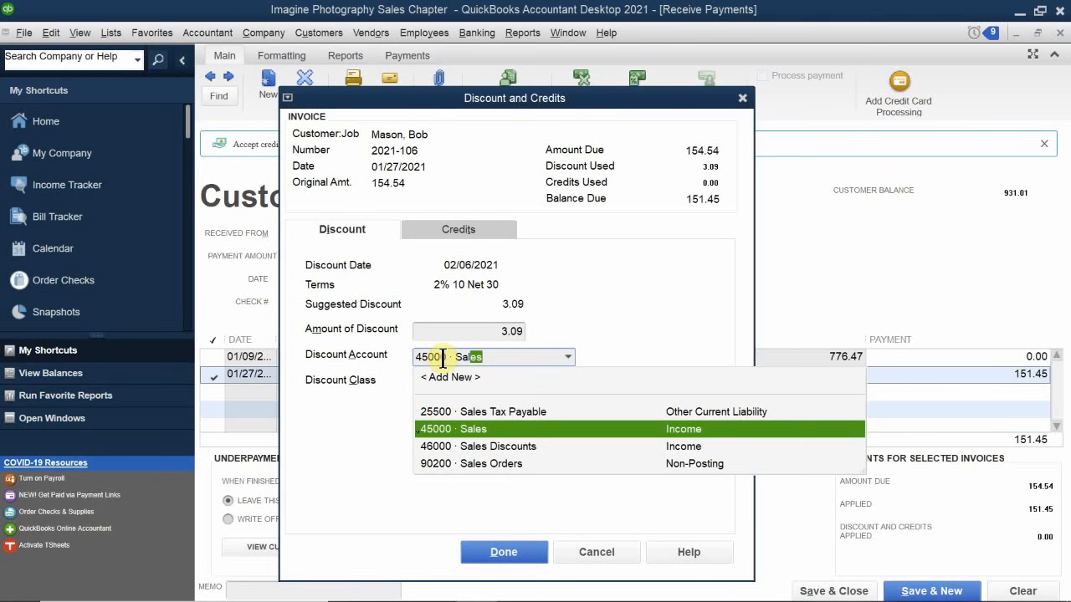
click(497, 444)
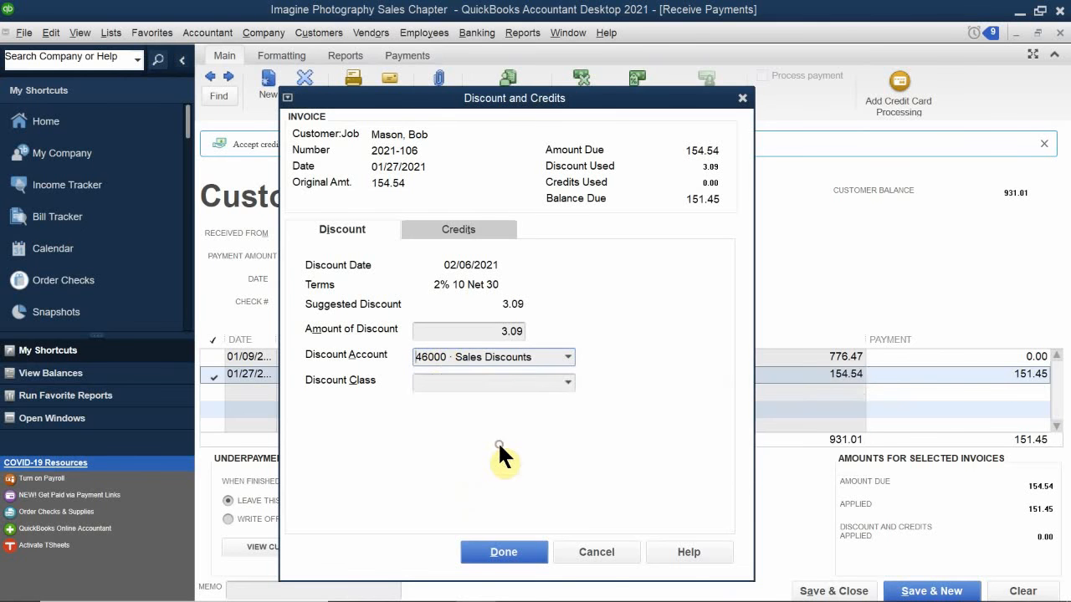
click(437, 384)
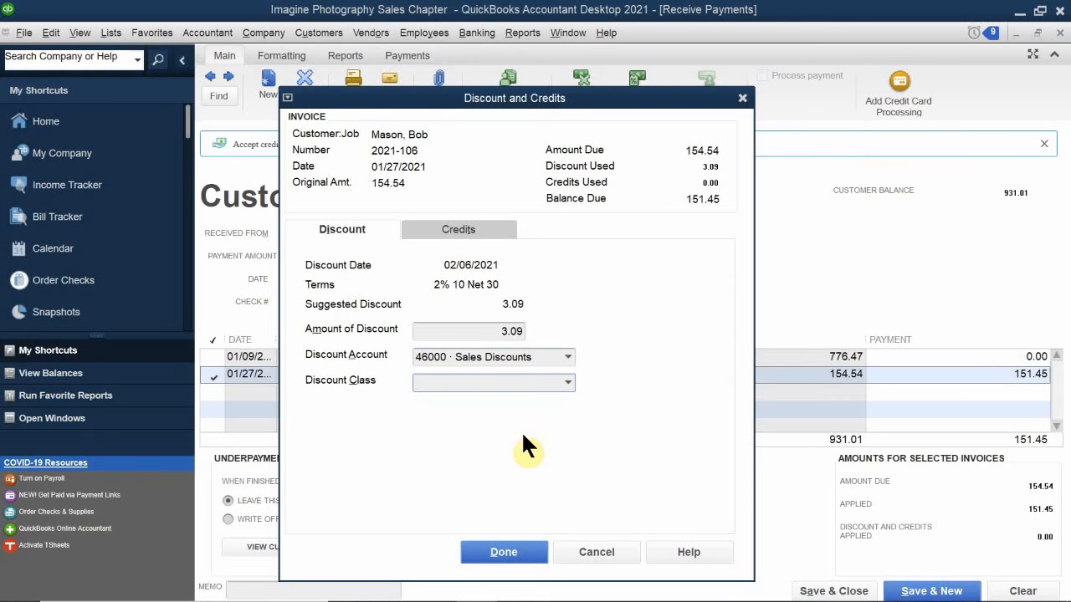
text(San Jose)
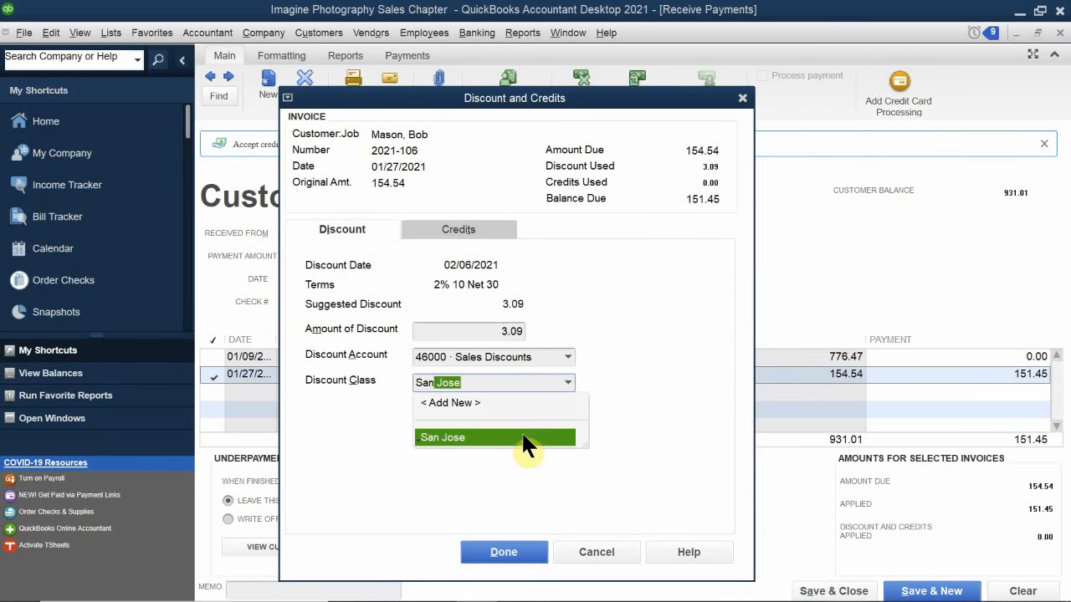
click(514, 435)
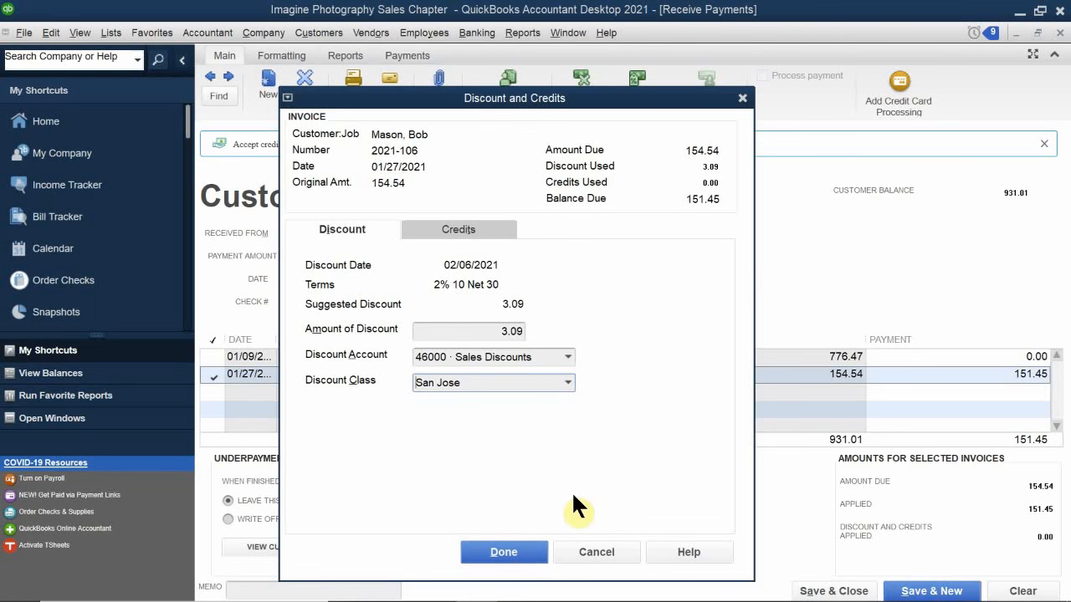
click(495, 551)
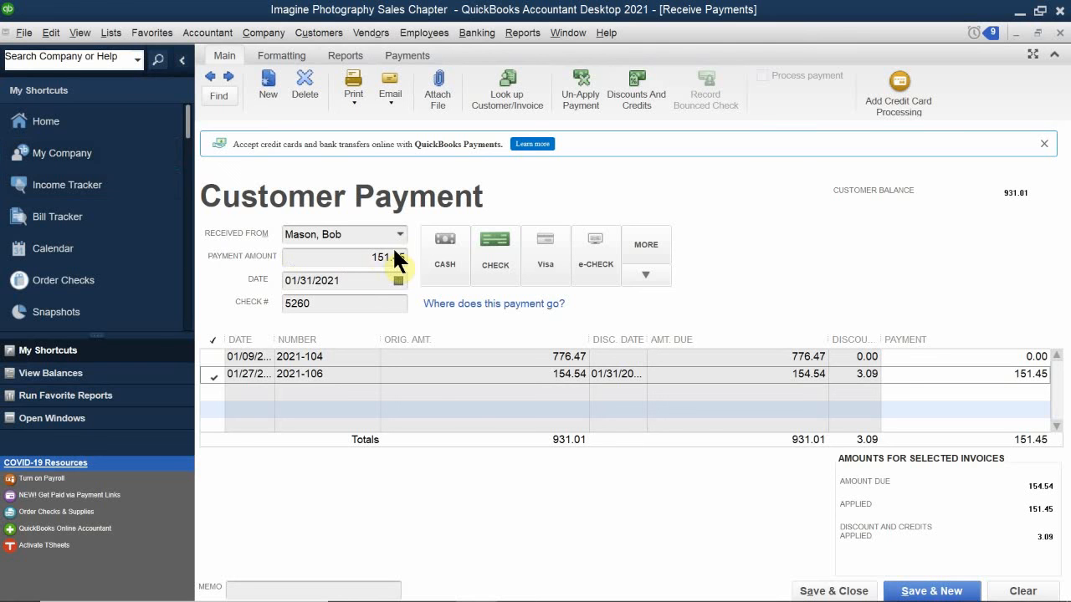
click(809, 592)
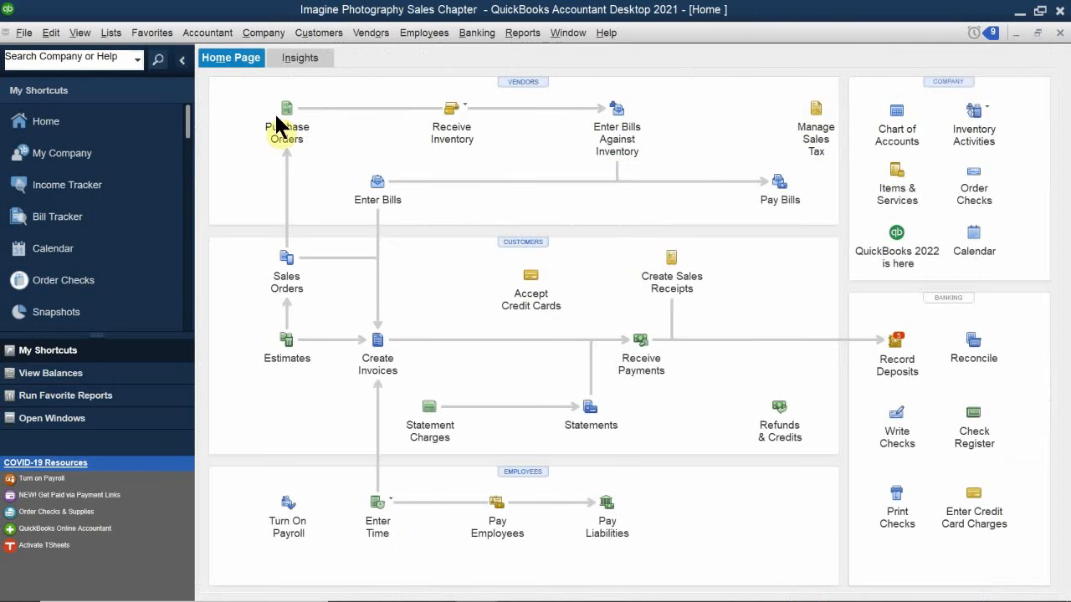
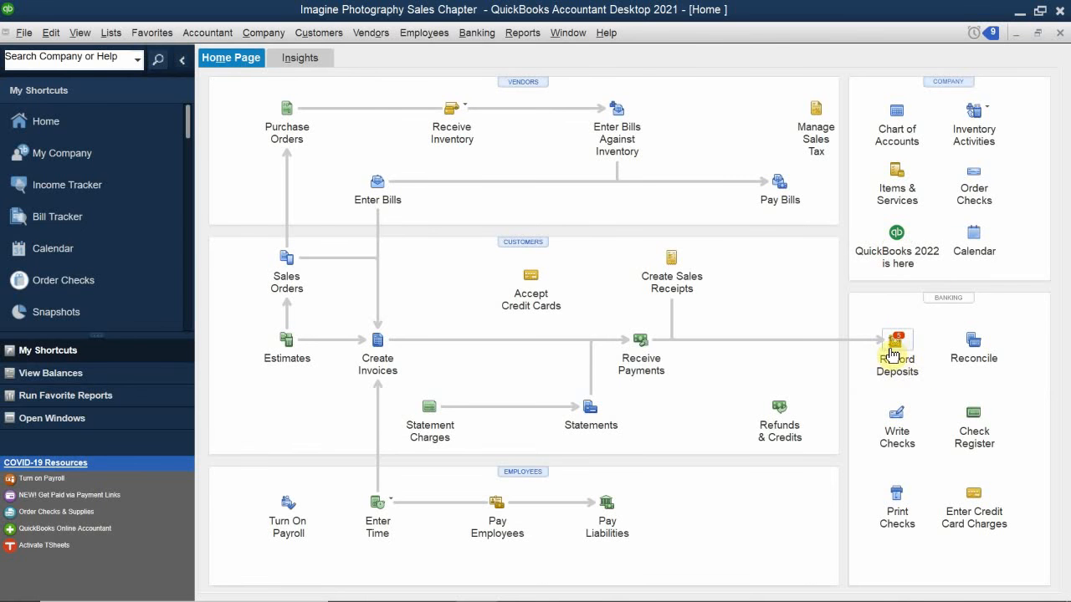
Start recording a bank deposit and limit the payments available for deposit to the Cash and Check method type
click(897, 340)
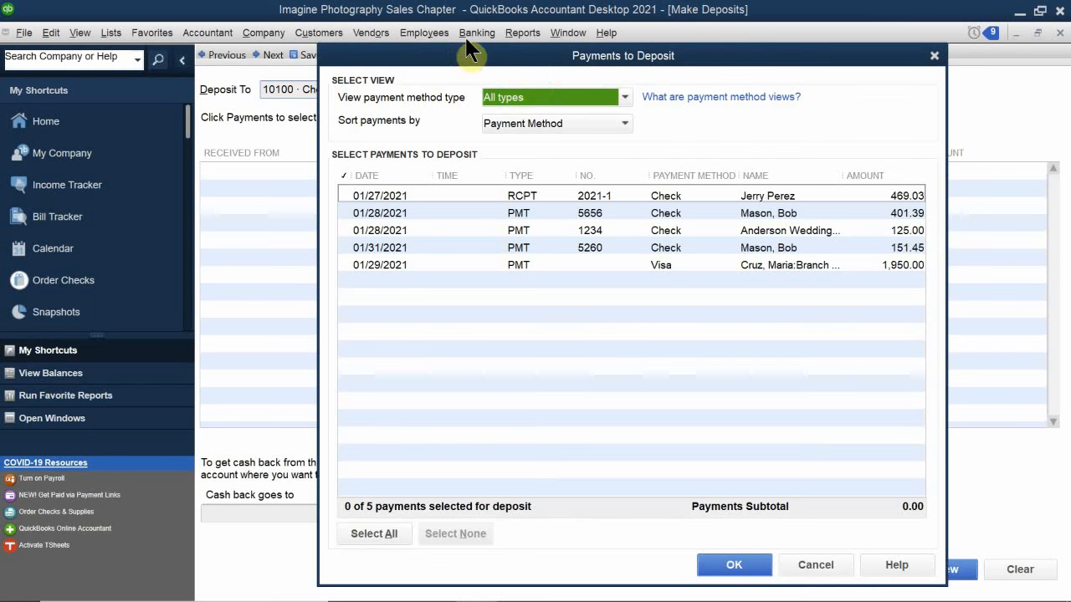
click(497, 56)
mouse_move(497, 56)
mouse_down()
mouse_move(438, 48)
mouse_move(449, 28)
mouse_move(500, 37)
mouse_move(492, 43)
mouse_up()
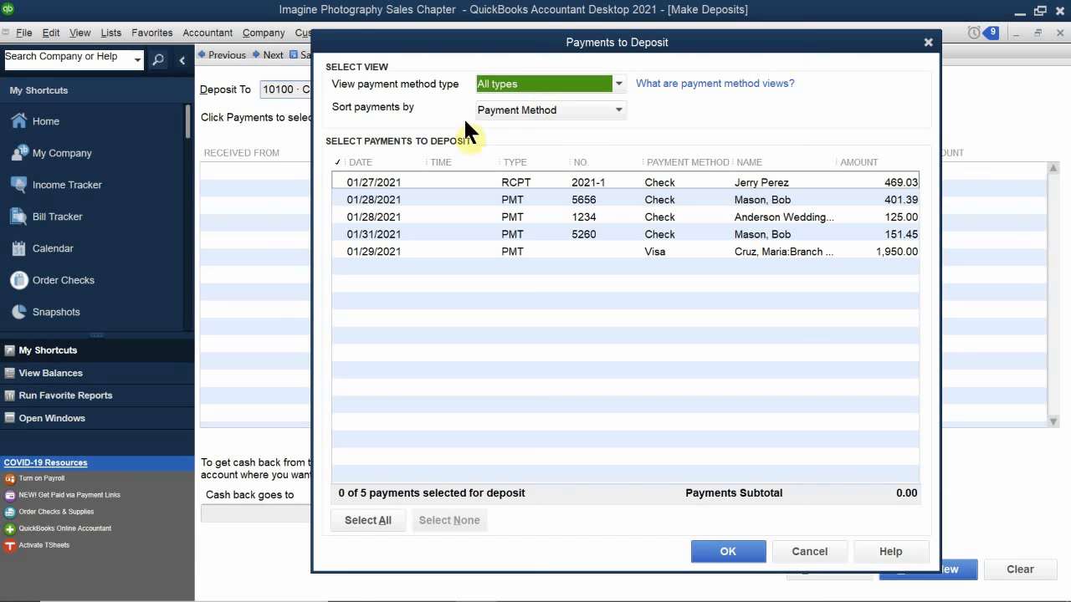
click(618, 86)
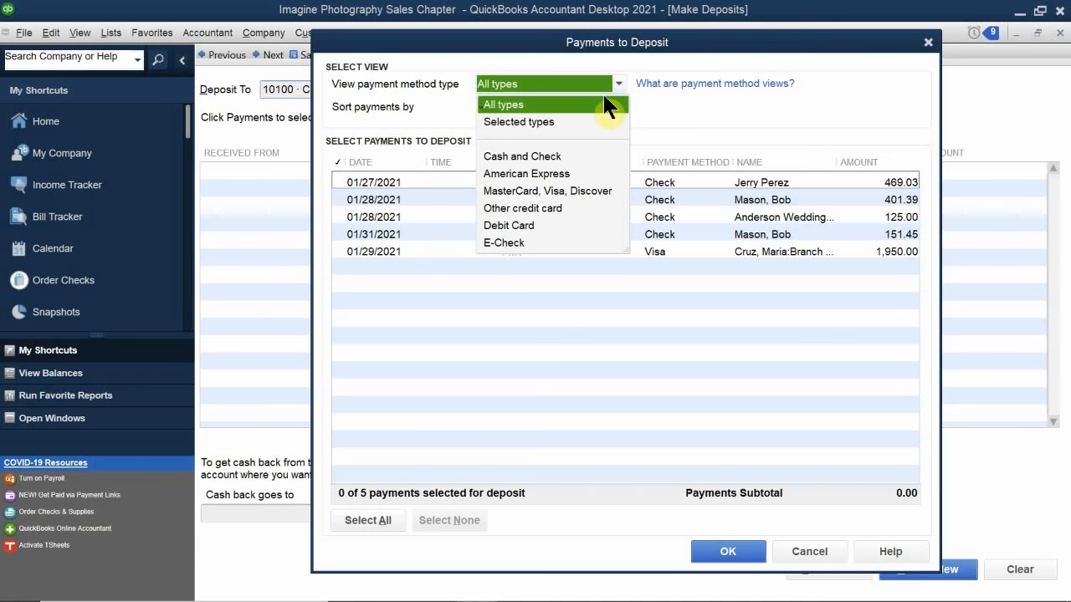
click(530, 156)
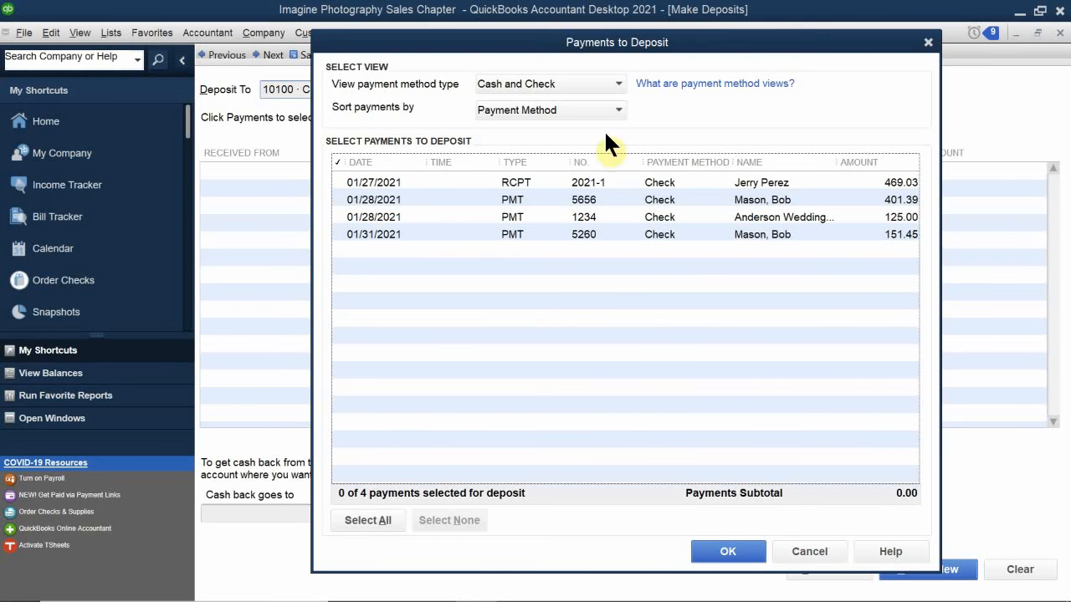
Look through the sorting and payment method options, and set the payments list back to all types
click(553, 110)
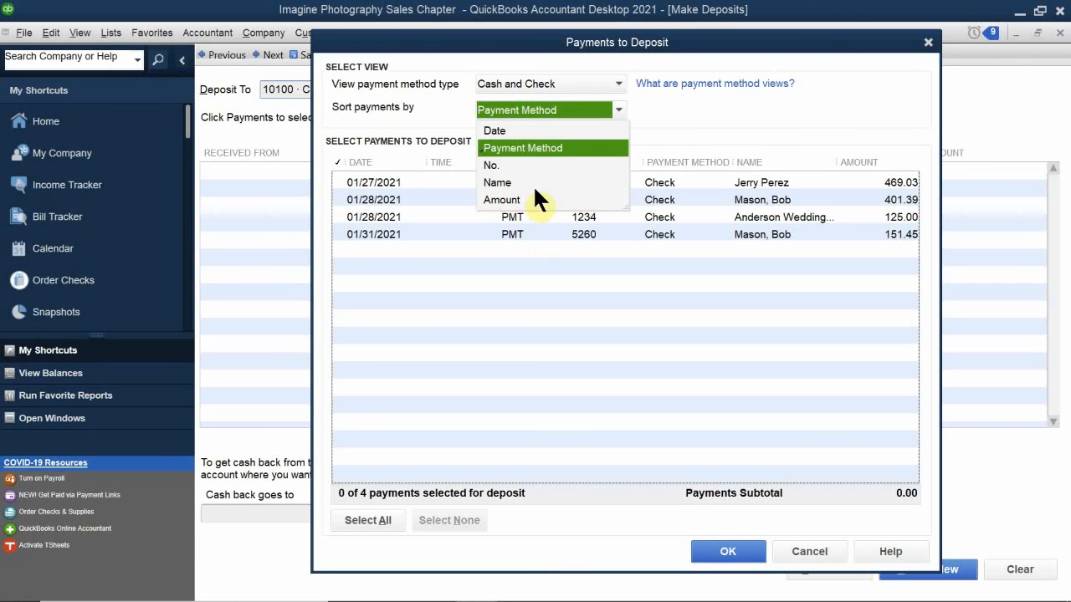
click(664, 101)
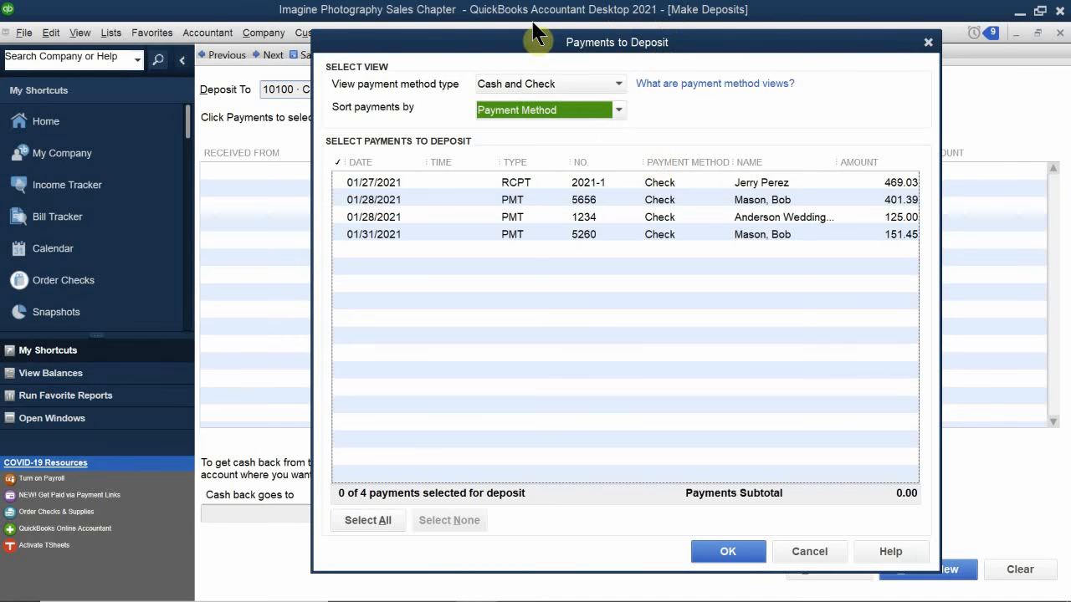
click(619, 82)
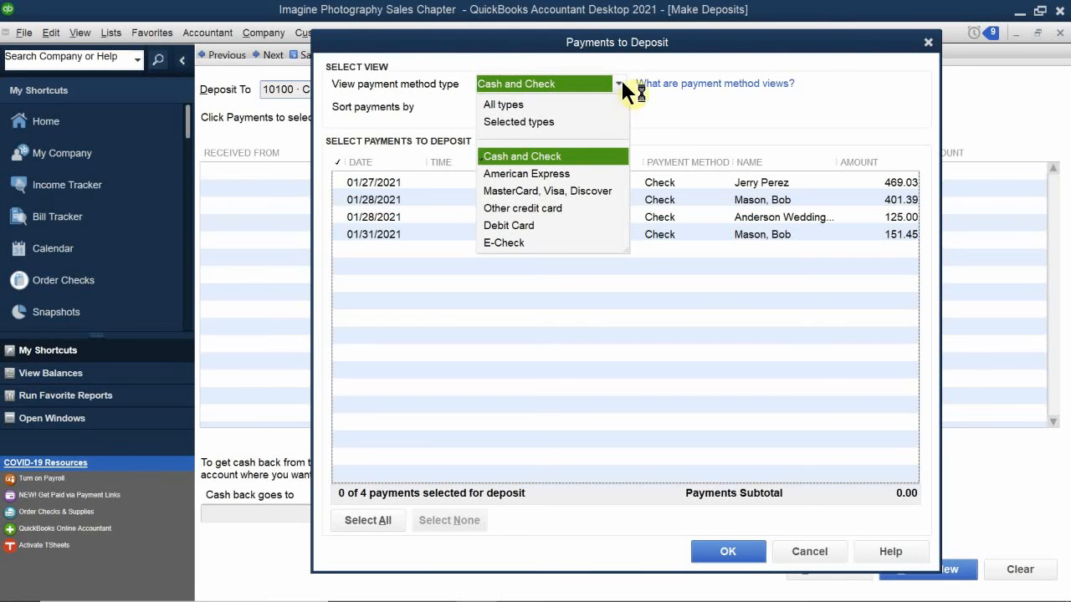
click(664, 116)
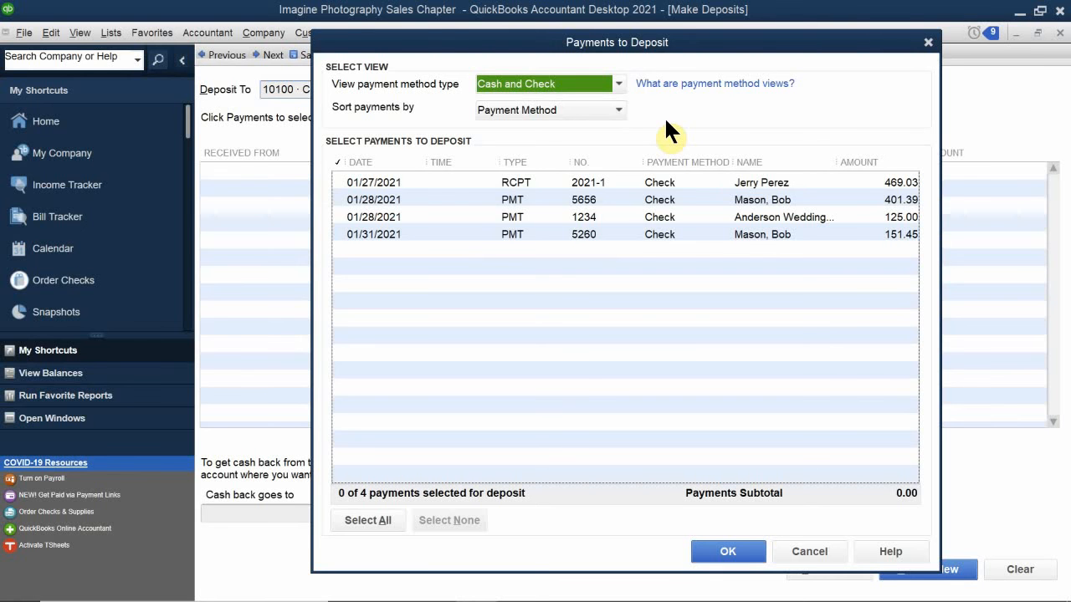
click(617, 83)
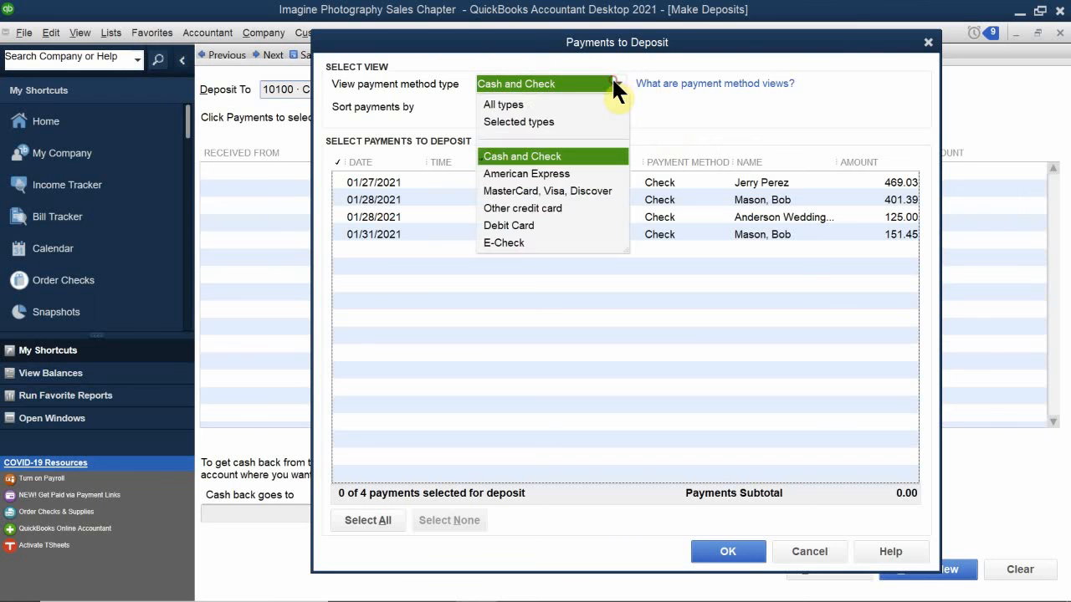
click(561, 101)
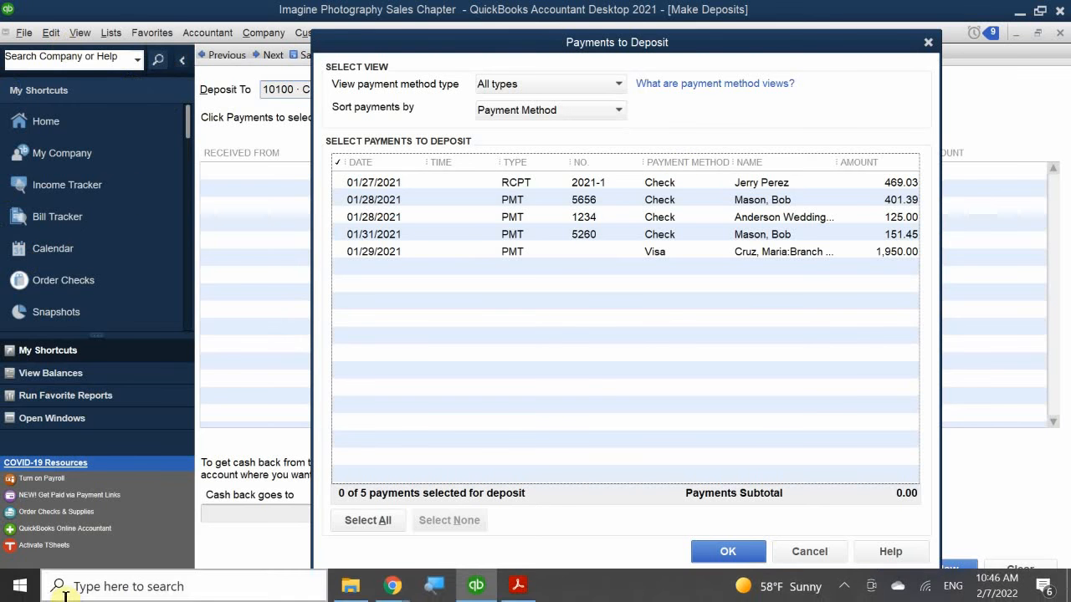
Show only Cash and Check payments, select all four check payments, and add them to the deposit
click(578, 84)
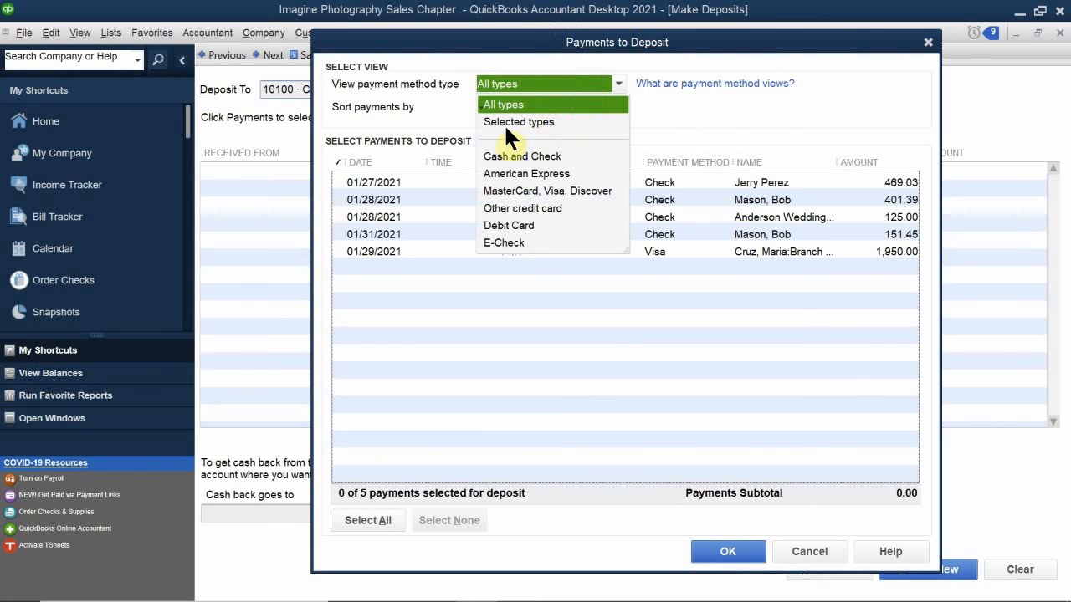
click(514, 156)
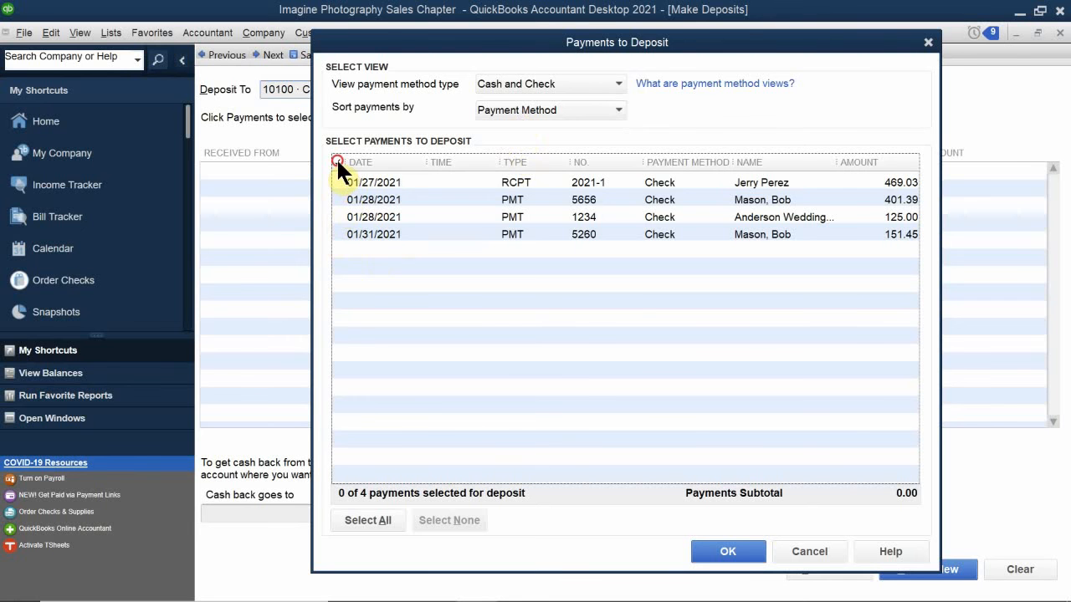
click(335, 181)
click(335, 199)
click(333, 217)
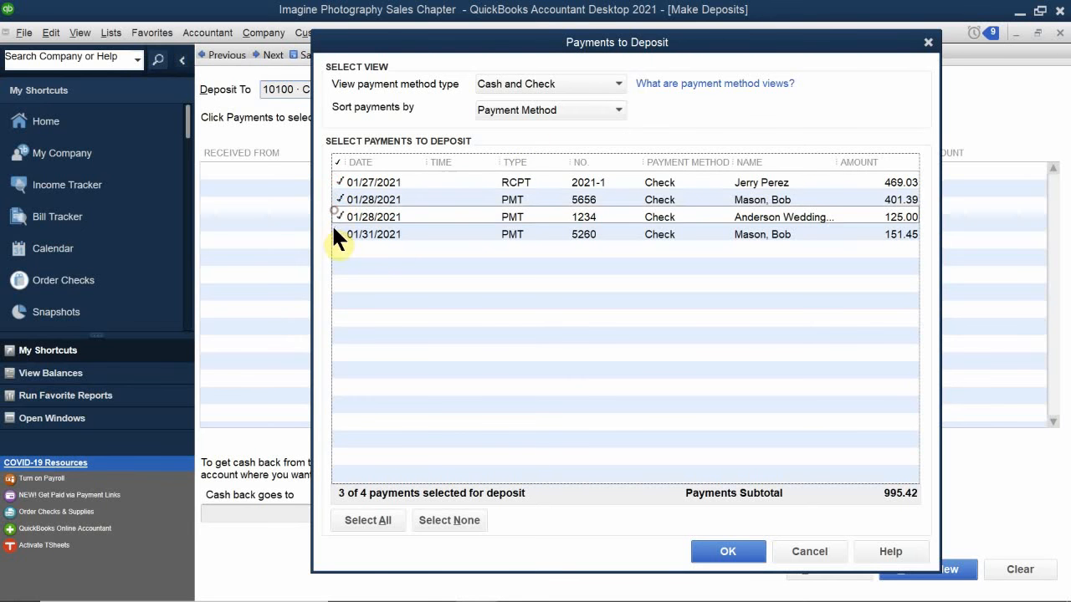
click(335, 234)
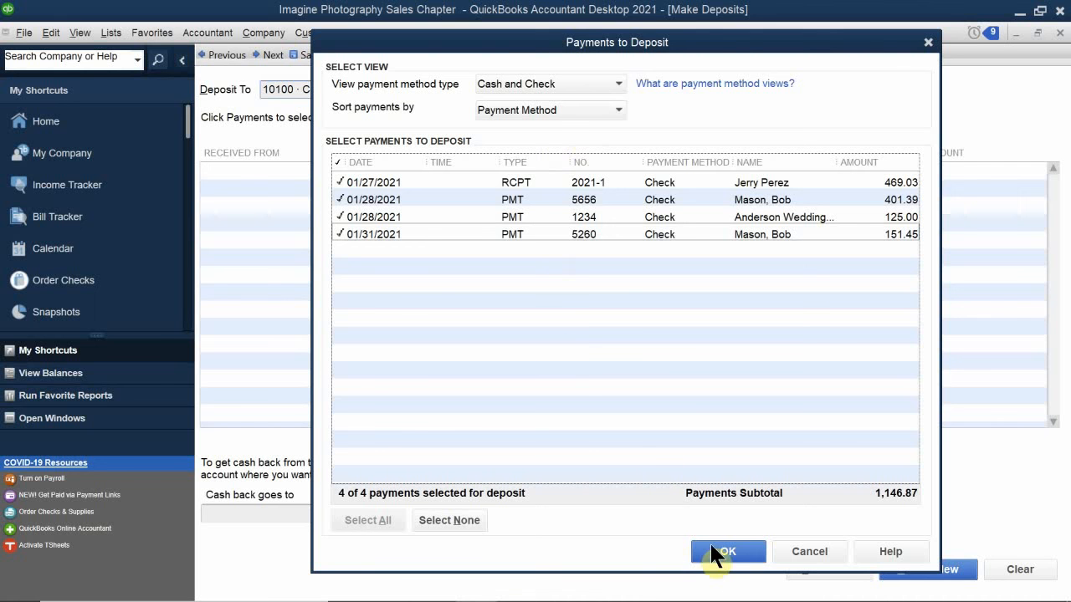
click(739, 551)
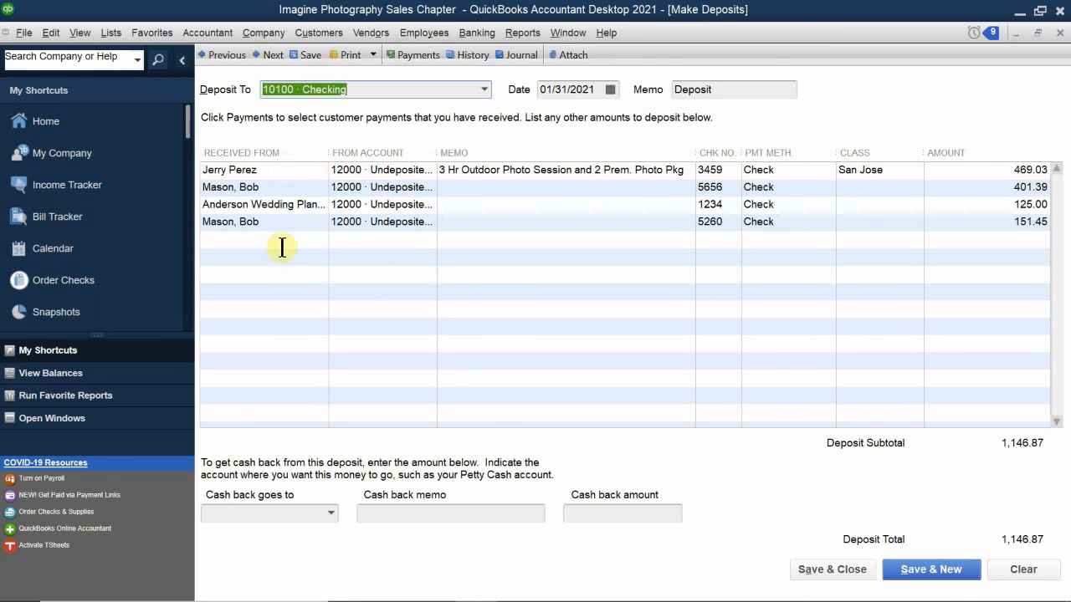
Add a new line below the customer payments in the deposit, from account 30500 Owner Contribution
click(366, 243)
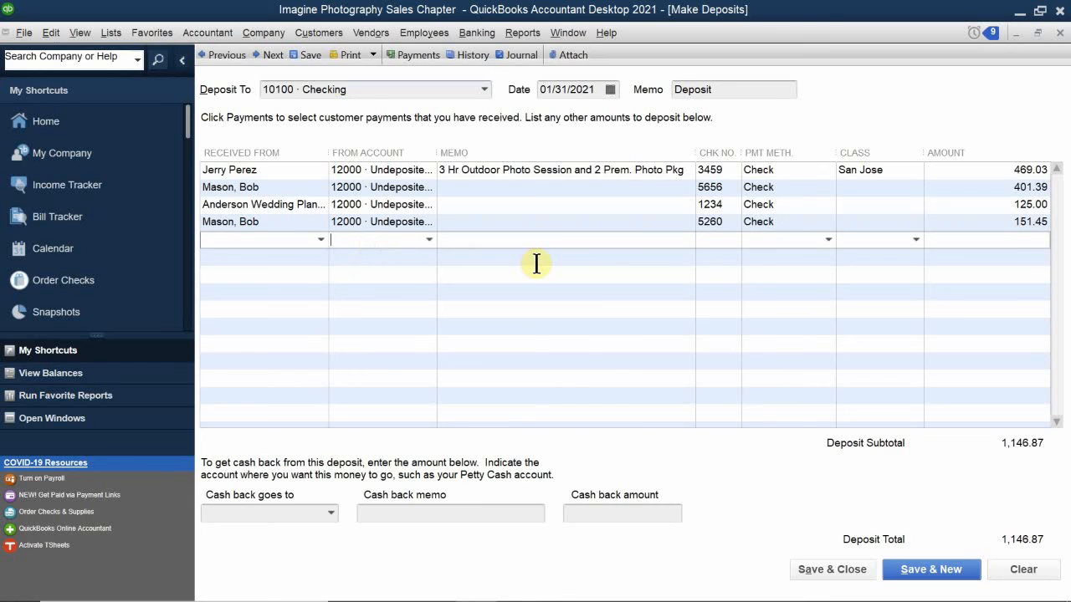
text(Inv)
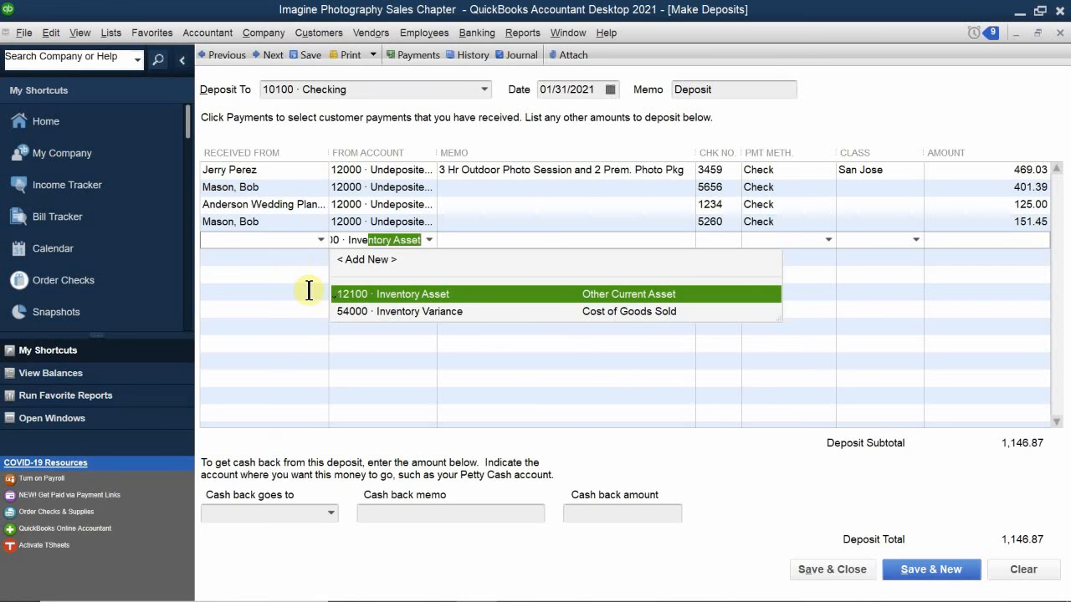
key(BackSpace)
key(BackSpace)
key(BackSpace)
key(BackSpace)
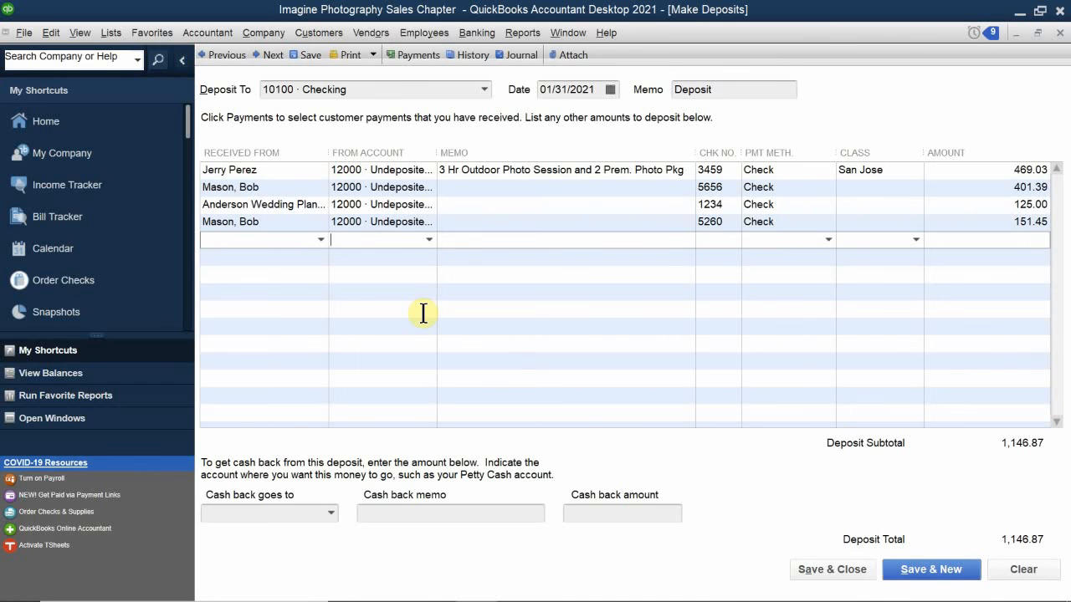
text(Owner Contribution)
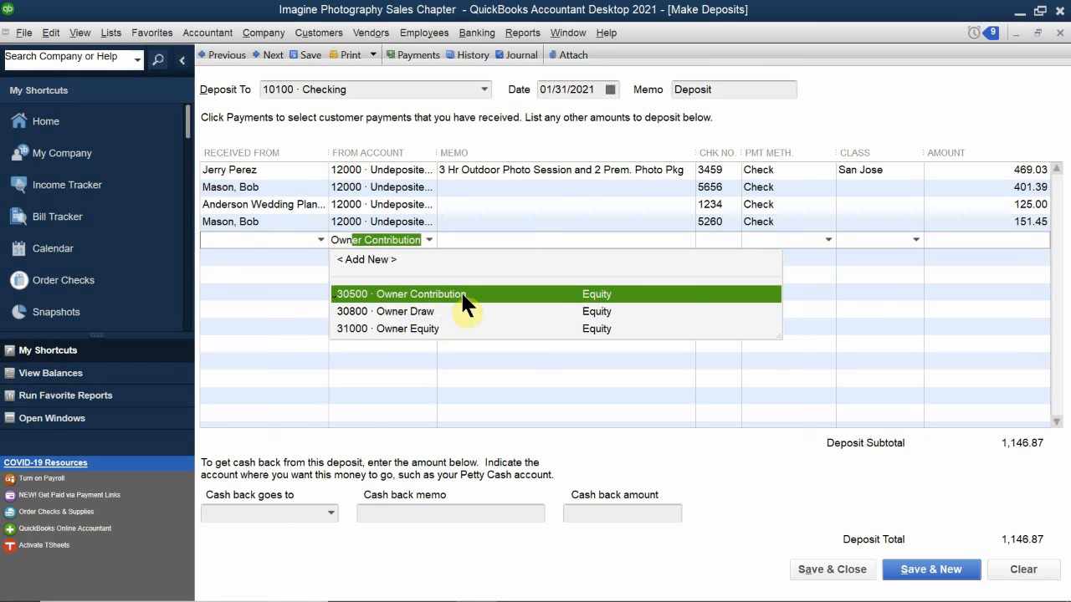
click(463, 297)
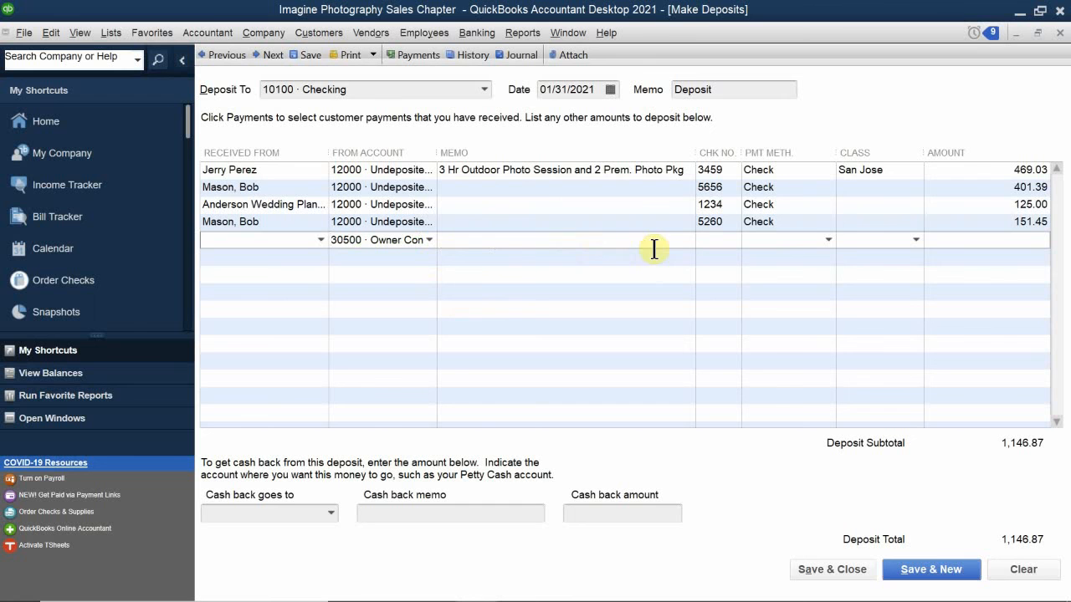
Give the owner contribution line the memo "Owner's Investment" and check number 13451
click(475, 243)
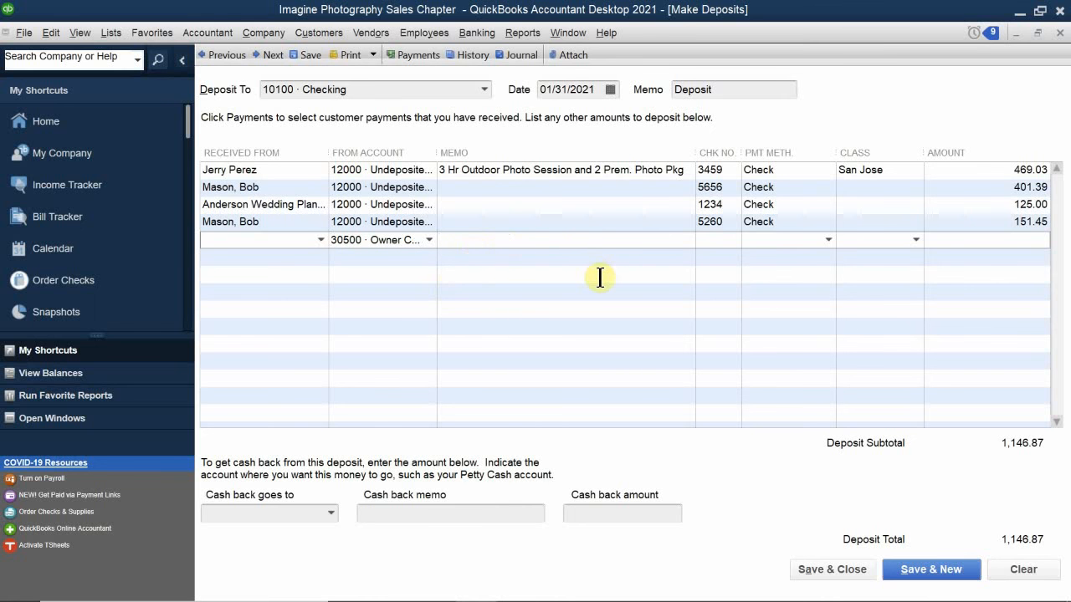
text(Owner's)
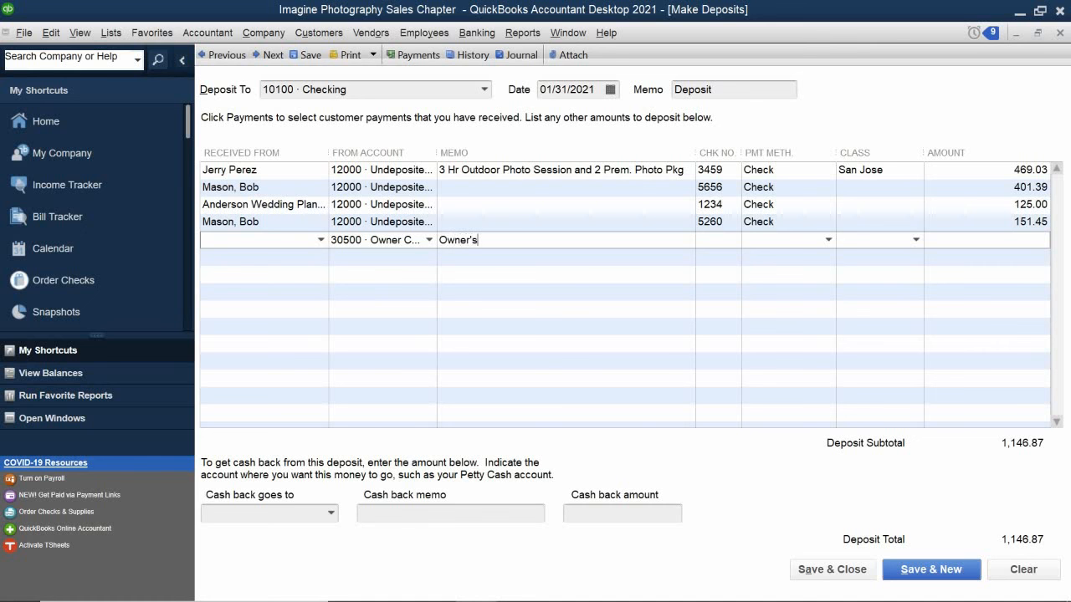
text( Investment)
click(721, 240)
text(13451)
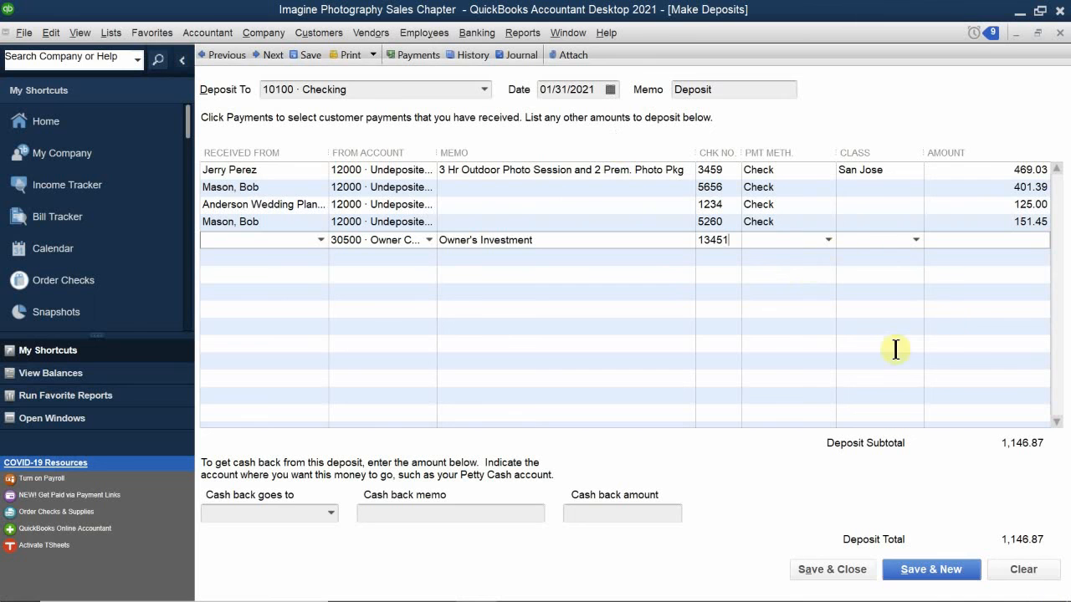
Set the owner contribution line's payment method to Check and its amount to 15,000.00
click(804, 235)
click(826, 240)
click(770, 310)
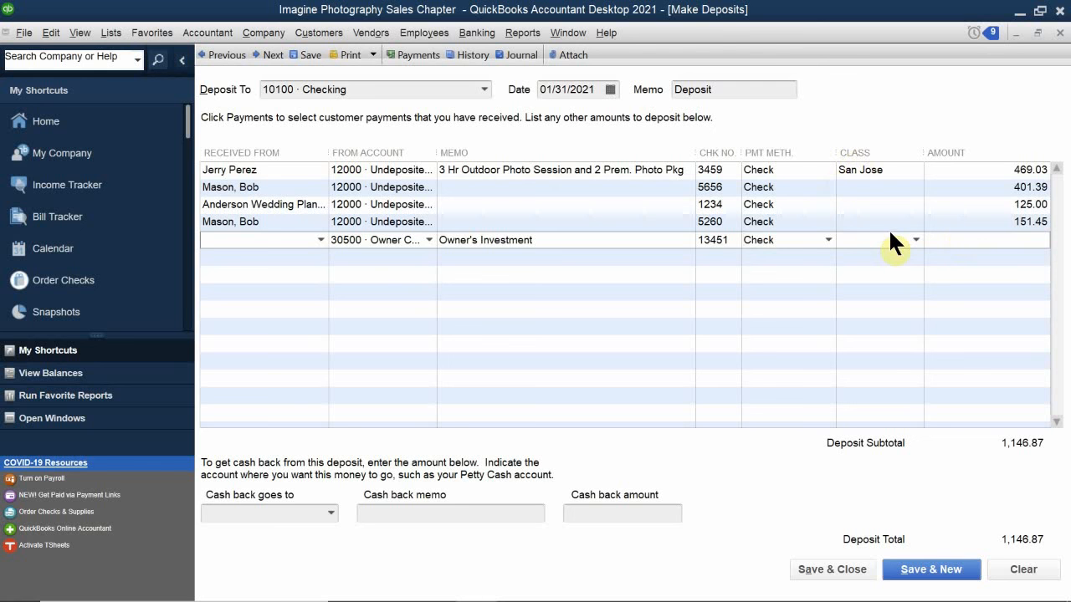
click(1014, 239)
text(15000.00)
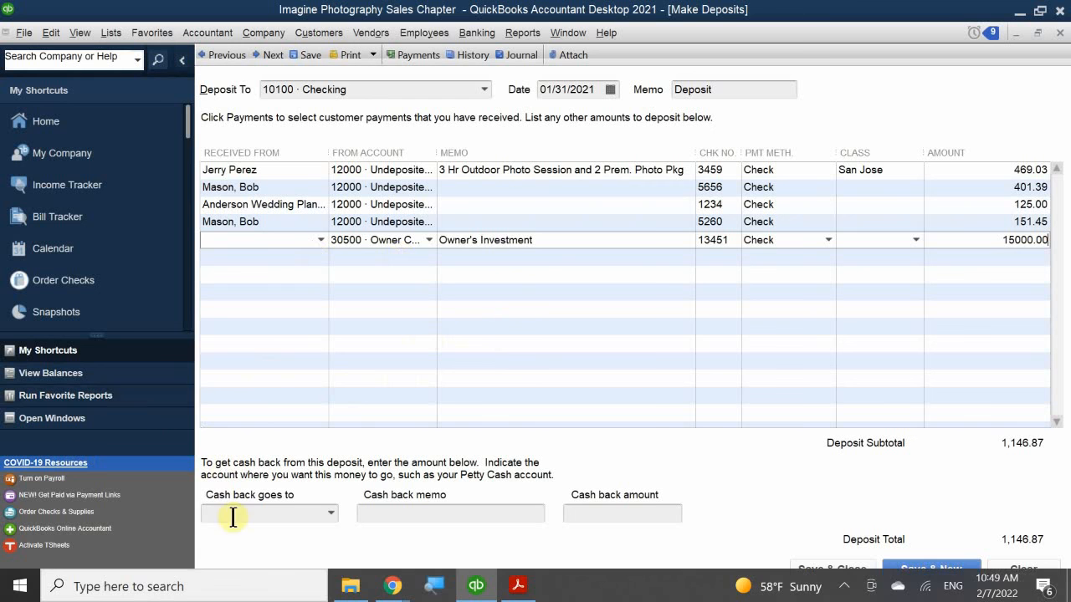
Review the account choices for cash back, and save and close the deposit
click(268, 512)
click(331, 513)
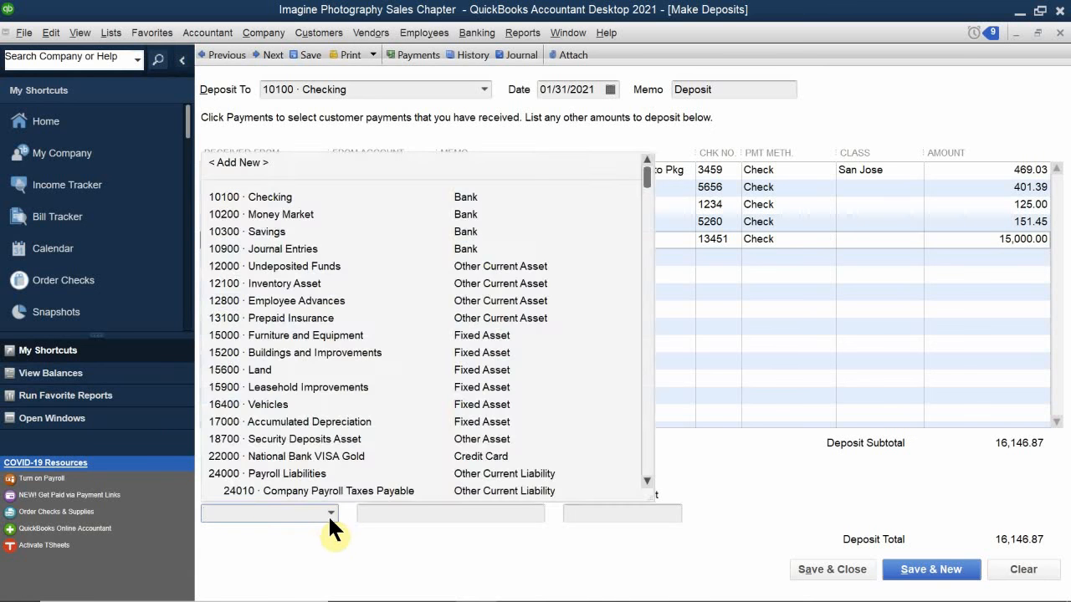
click(331, 513)
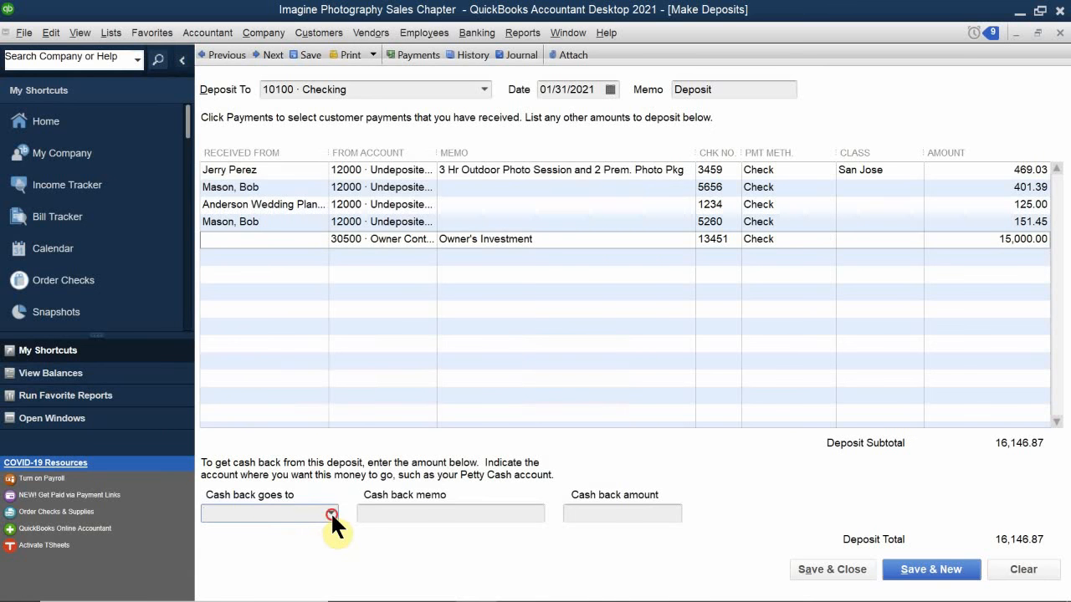
click(332, 513)
click(332, 513)
click(834, 574)
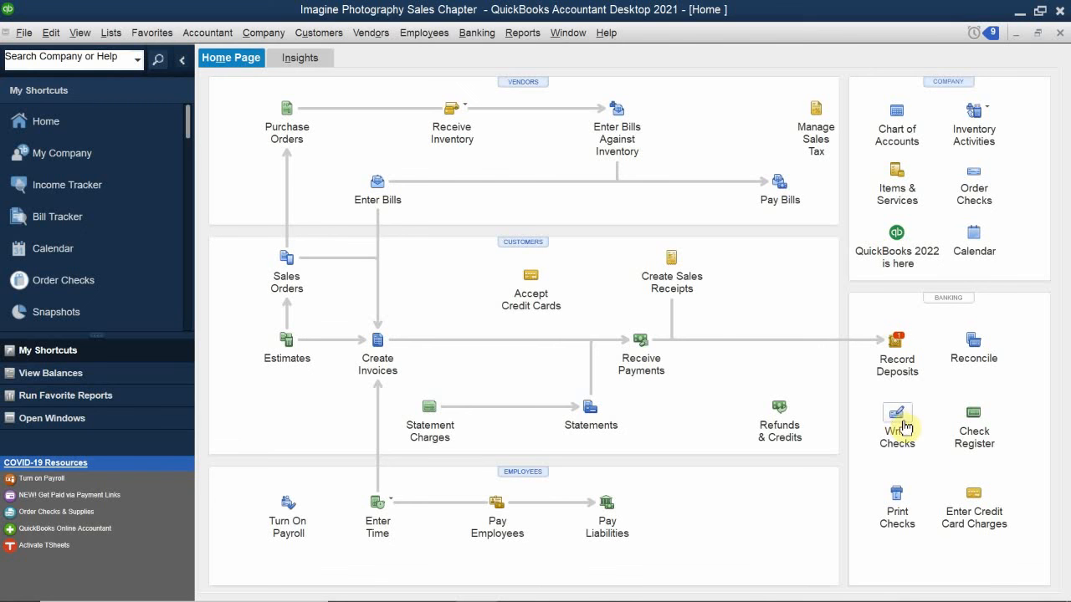
Review the deposit dated 01/31/2021 in the check register of account 10100 Checking, and close the register
click(979, 433)
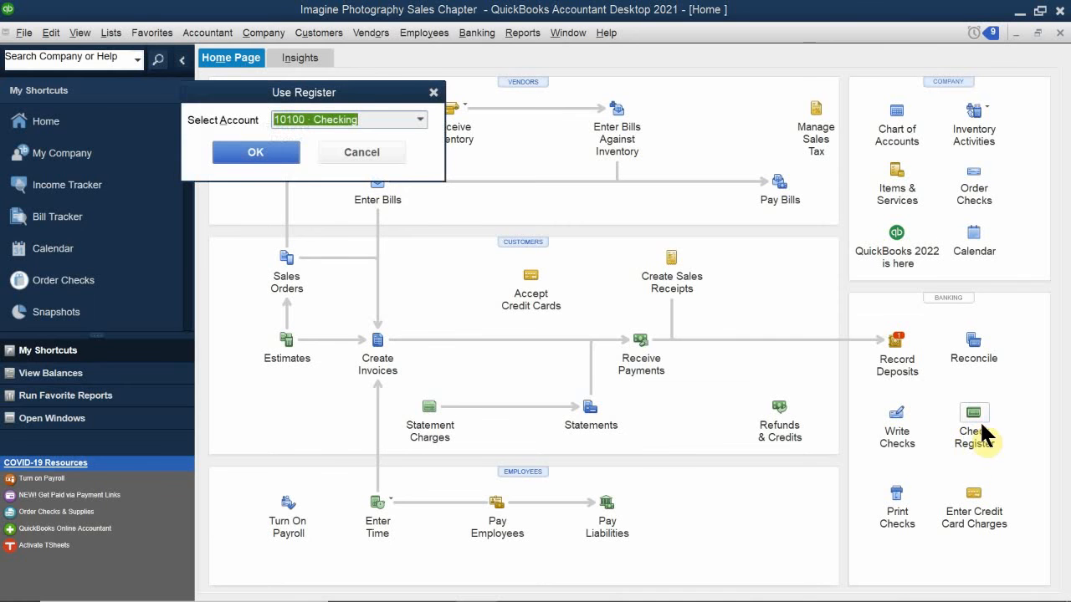
drag(350, 98, 590, 293)
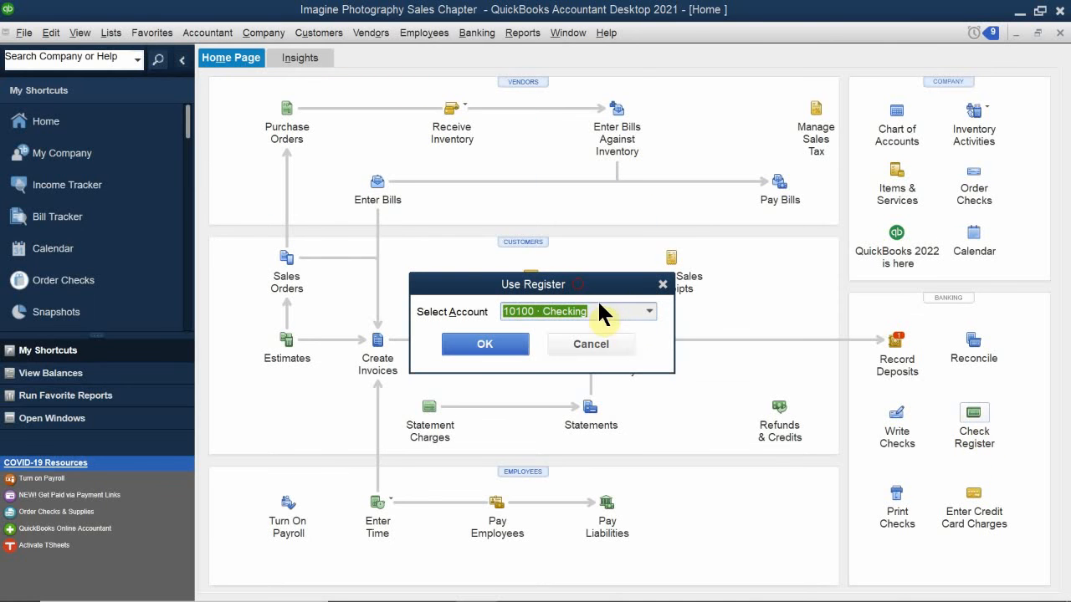
click(491, 347)
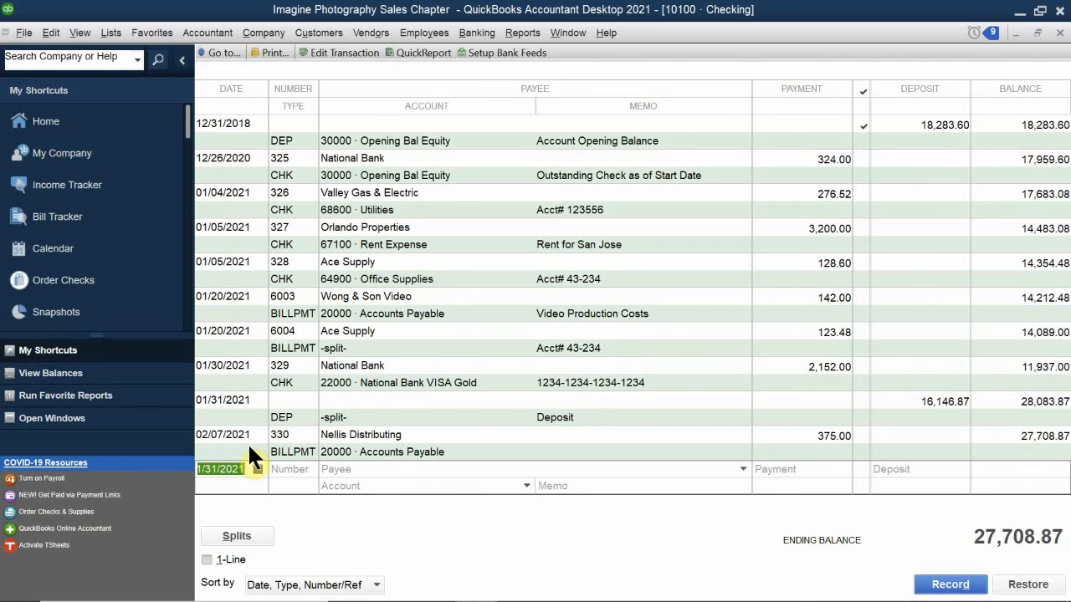
click(1059, 33)
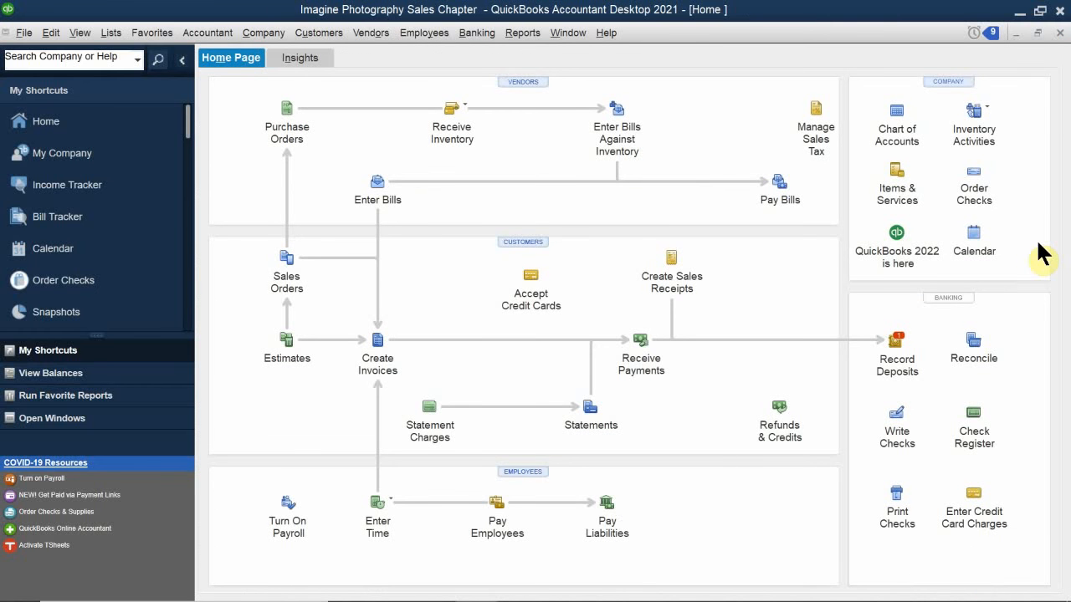
Start a new deposit to the checking account and include the Visa payment of 1,950.00 dated 01/29/2021
click(898, 358)
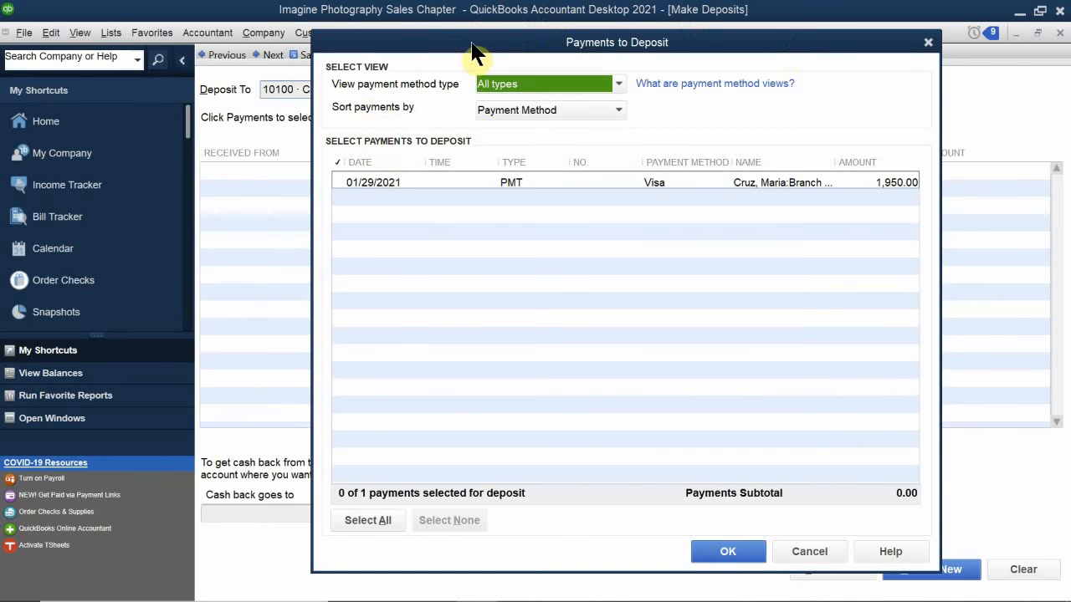
drag(473, 53, 523, 131)
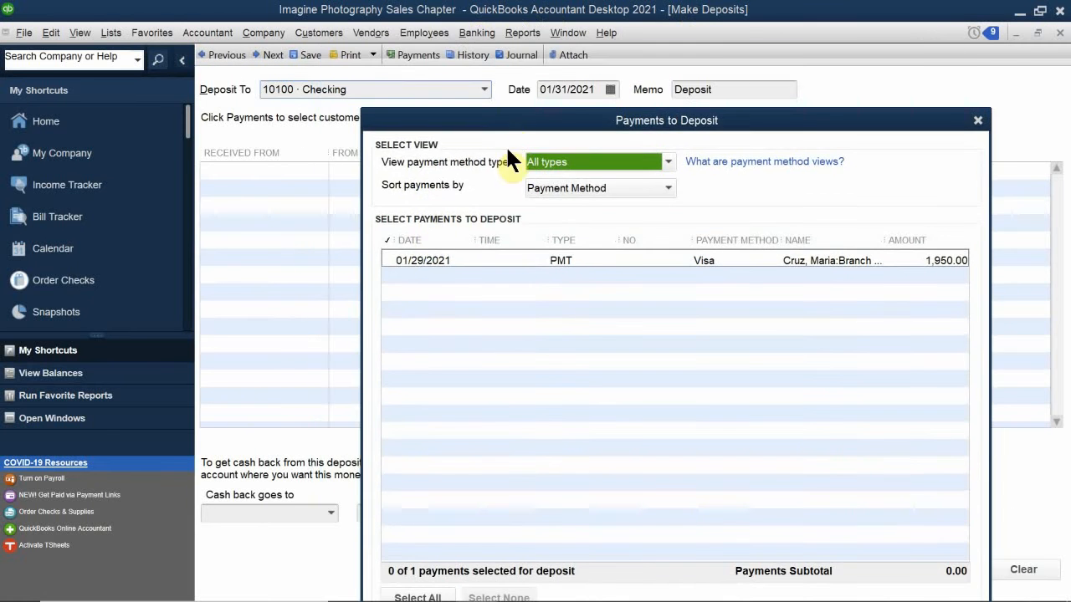
click(407, 260)
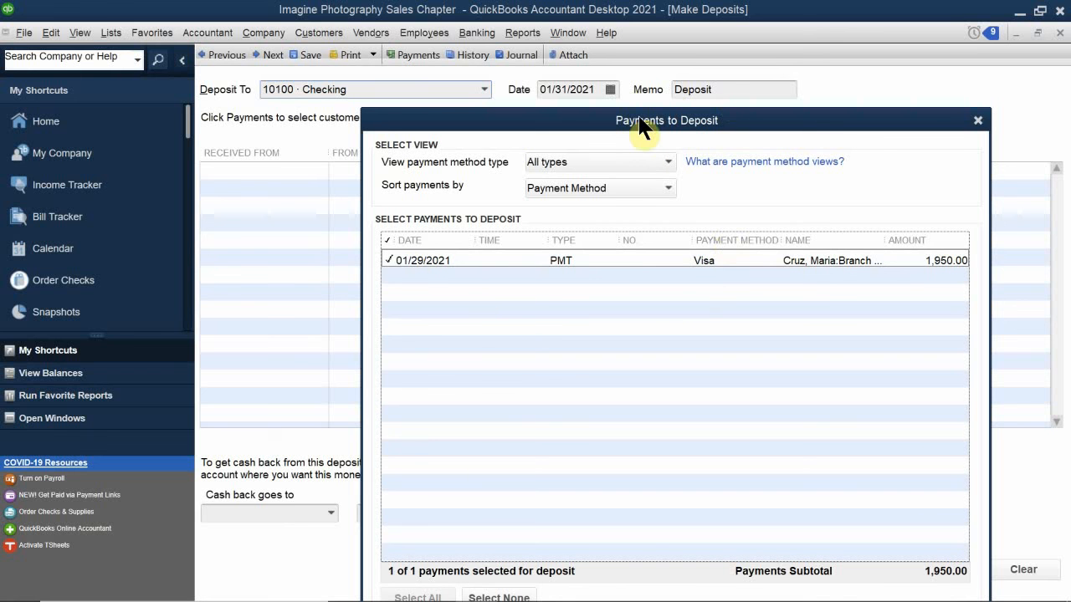
drag(645, 123, 575, 79)
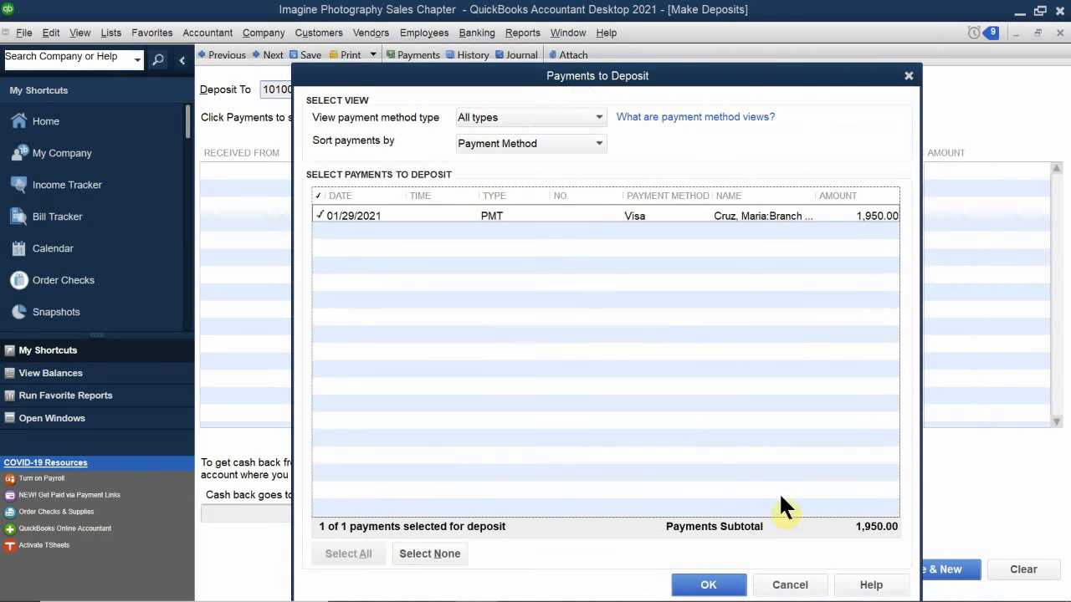
click(708, 585)
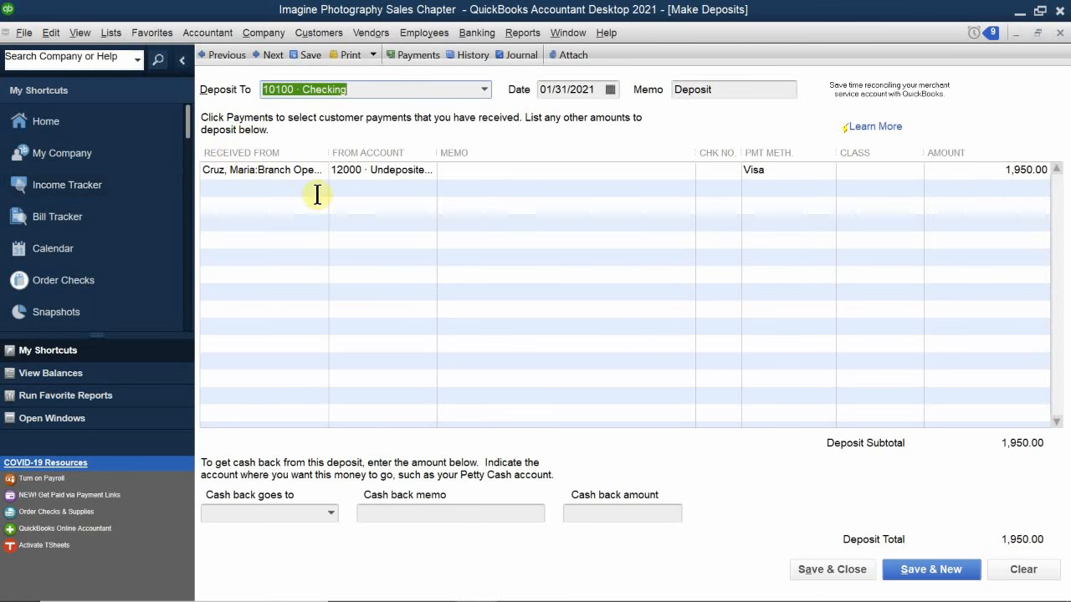
Add a deposit line from account 60400 Bank Service Charges with the memo "% of Sales"
click(353, 188)
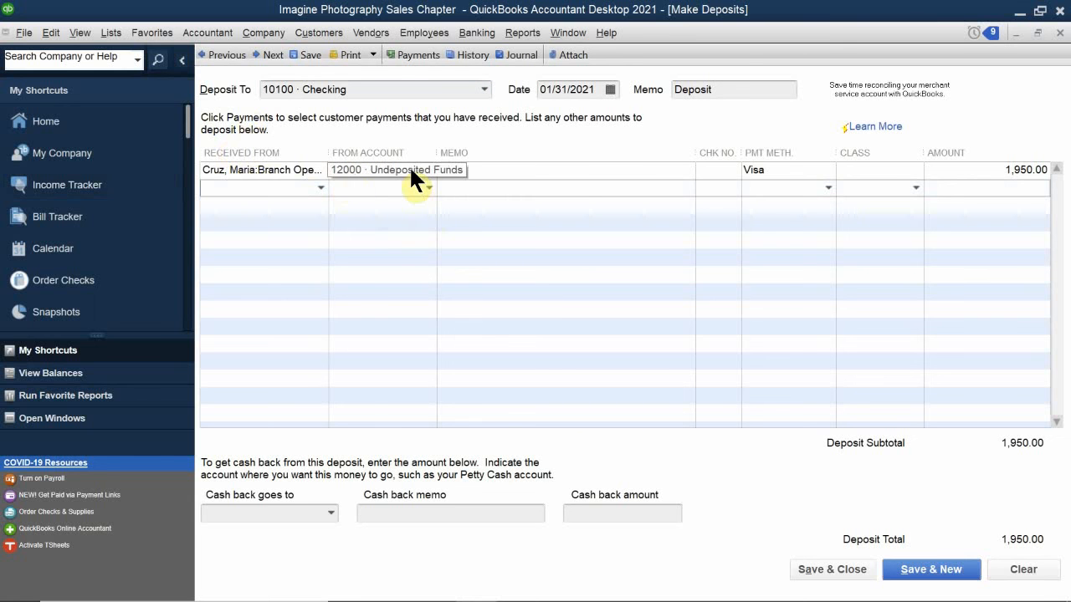
text(b)
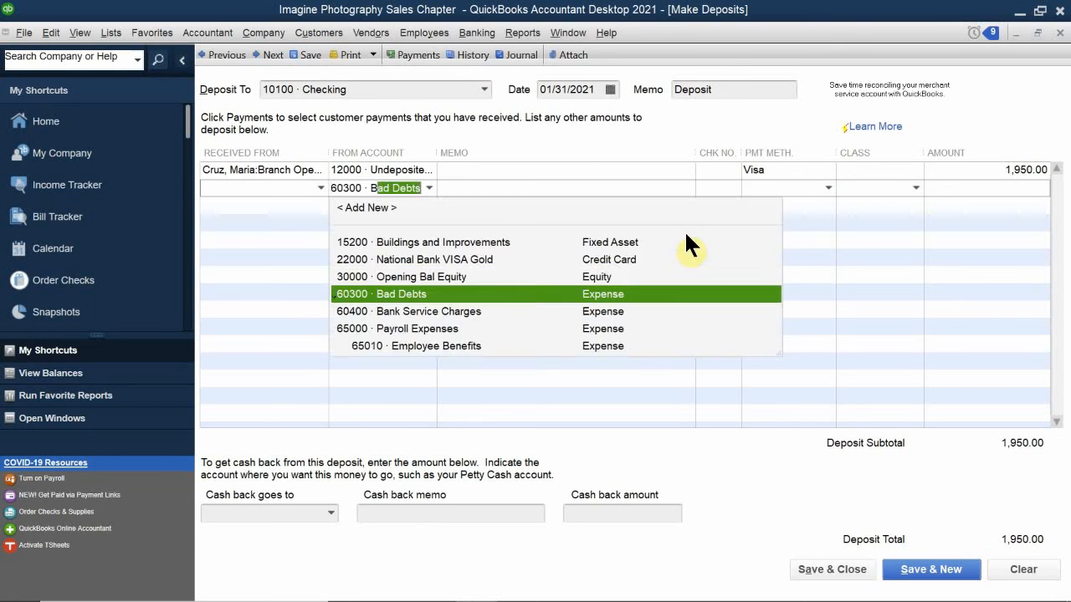
text(ank)
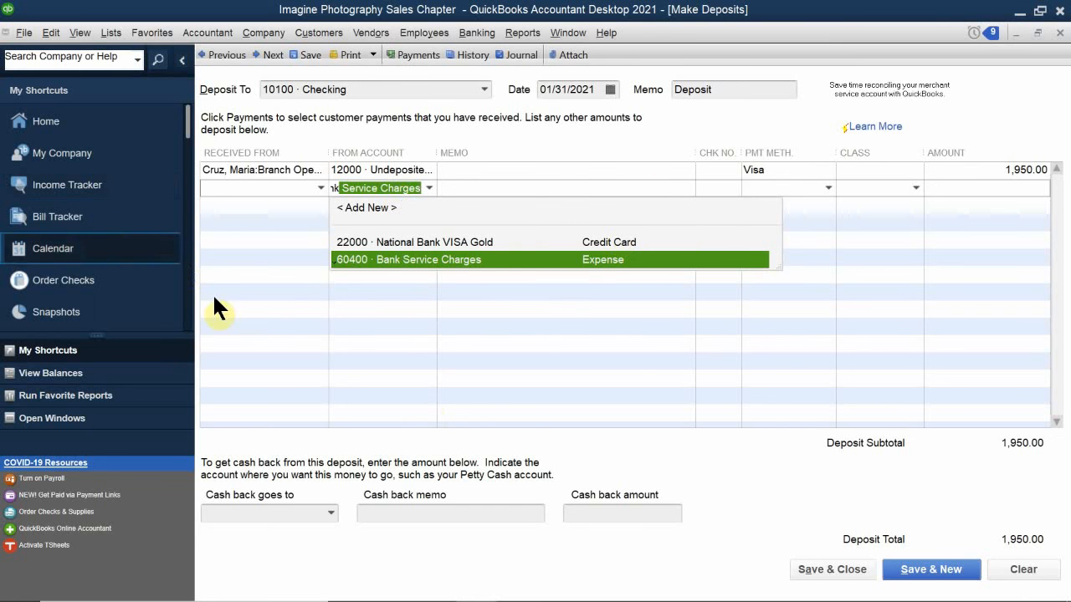
click(393, 260)
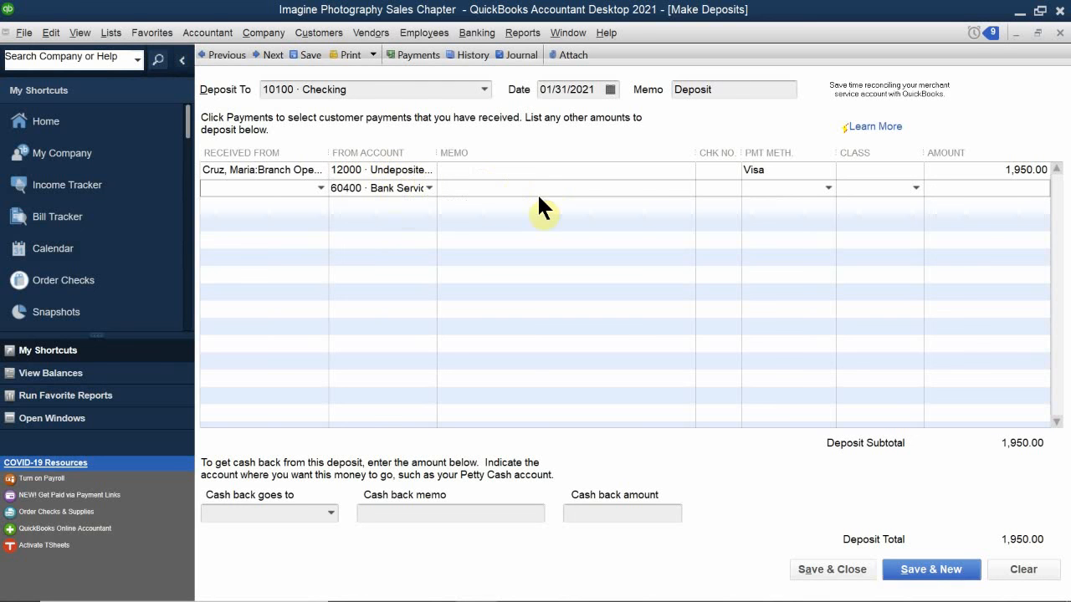
click(500, 194)
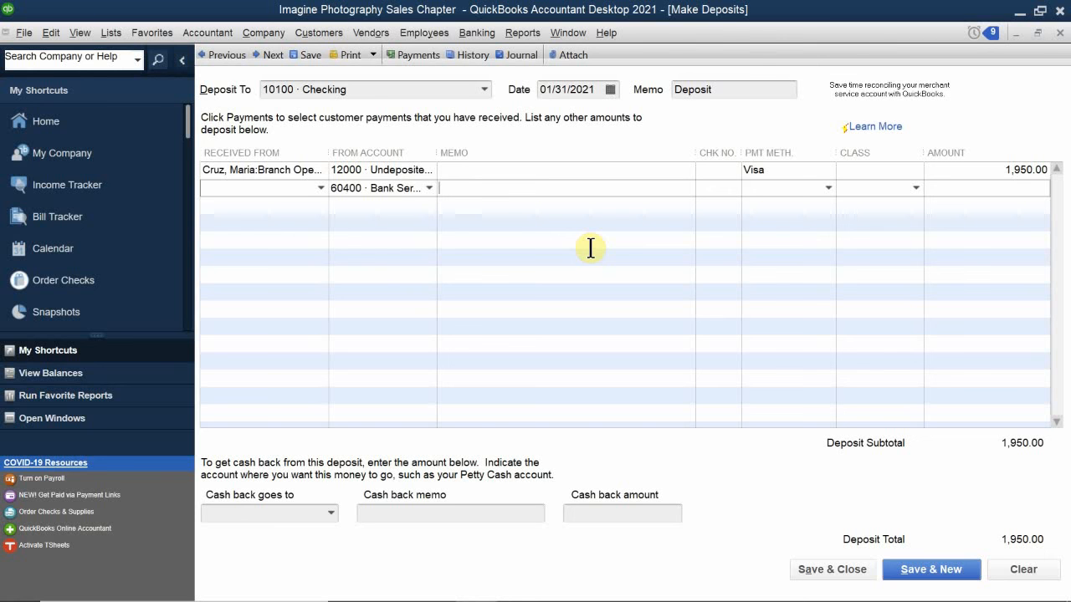
text(% of Sales)
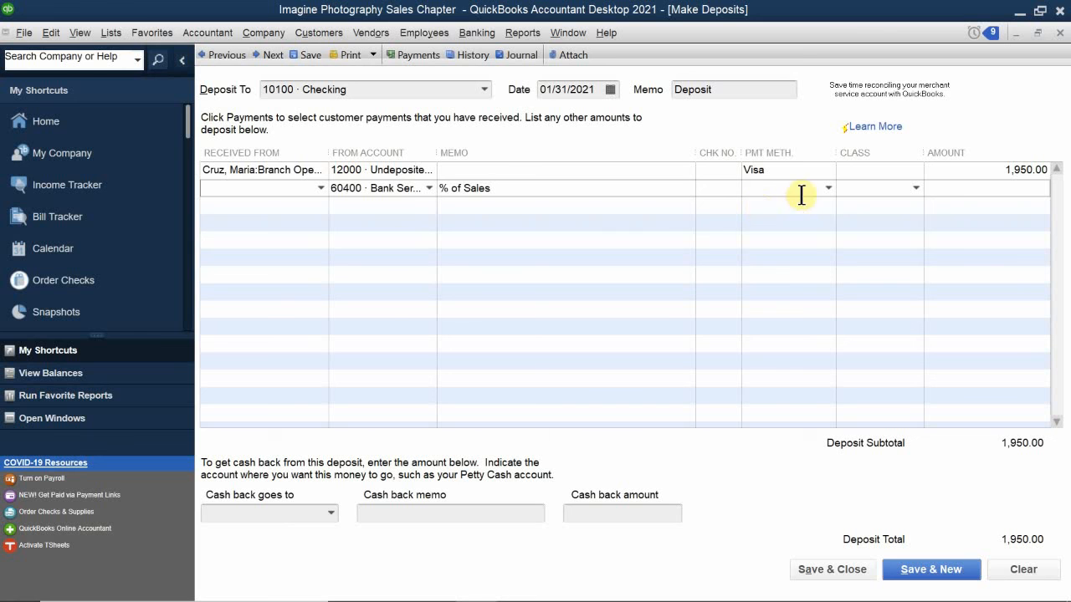
Calculate the bank service charges line's amount as 1,950.00 times 0.02
click(1005, 188)
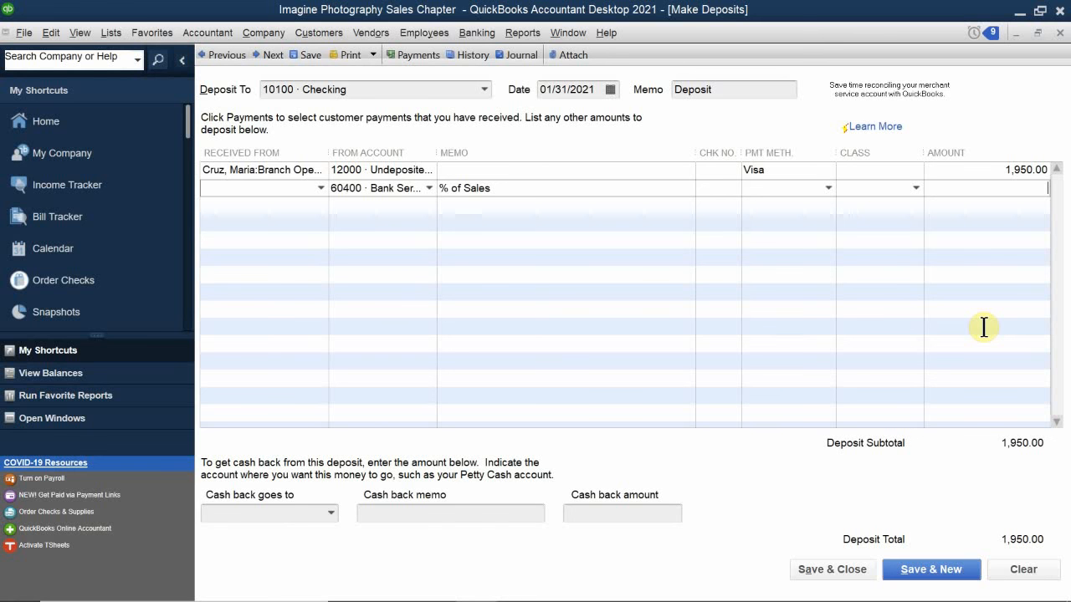
text(1950)
text(* )
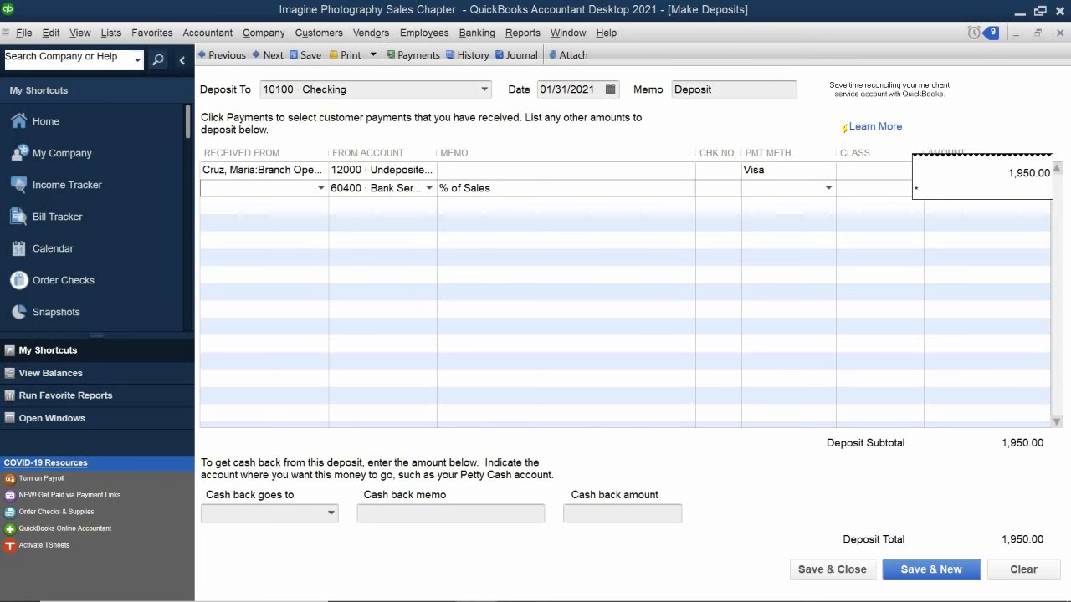
text(0.02)
key(Return)
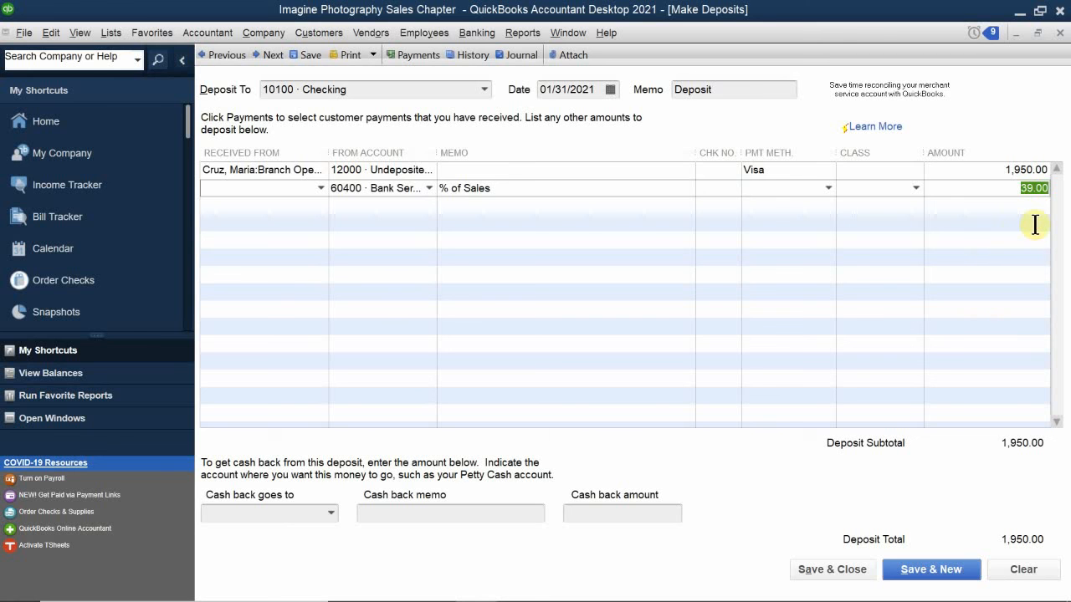
key(Tab)
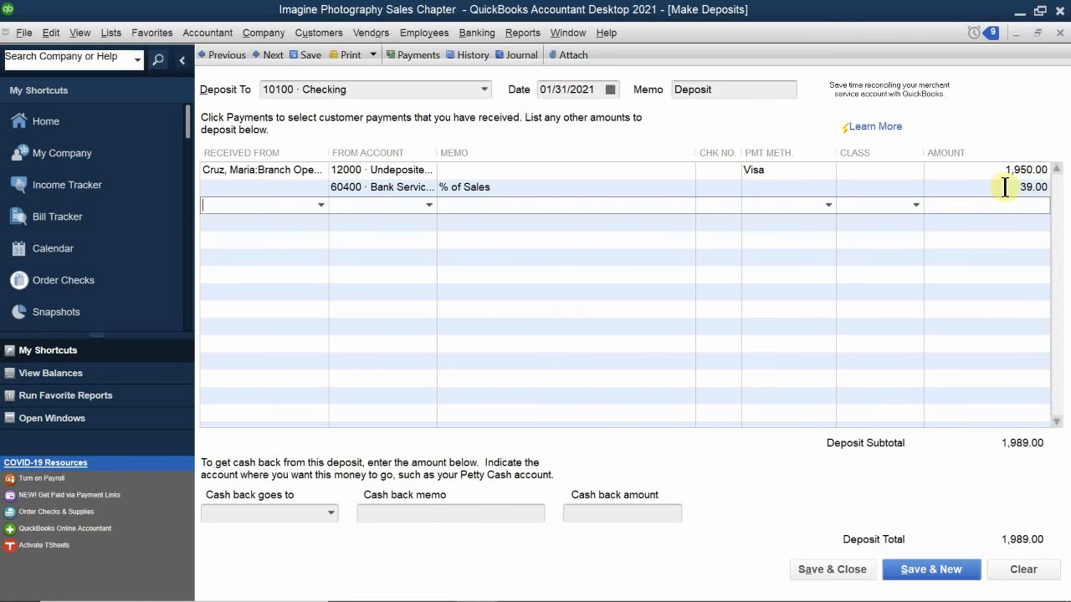
Recalculate the bank service charges line's amount as 1,950.00 times -0.02 so the fee is deducted from the deposit
click(990, 190)
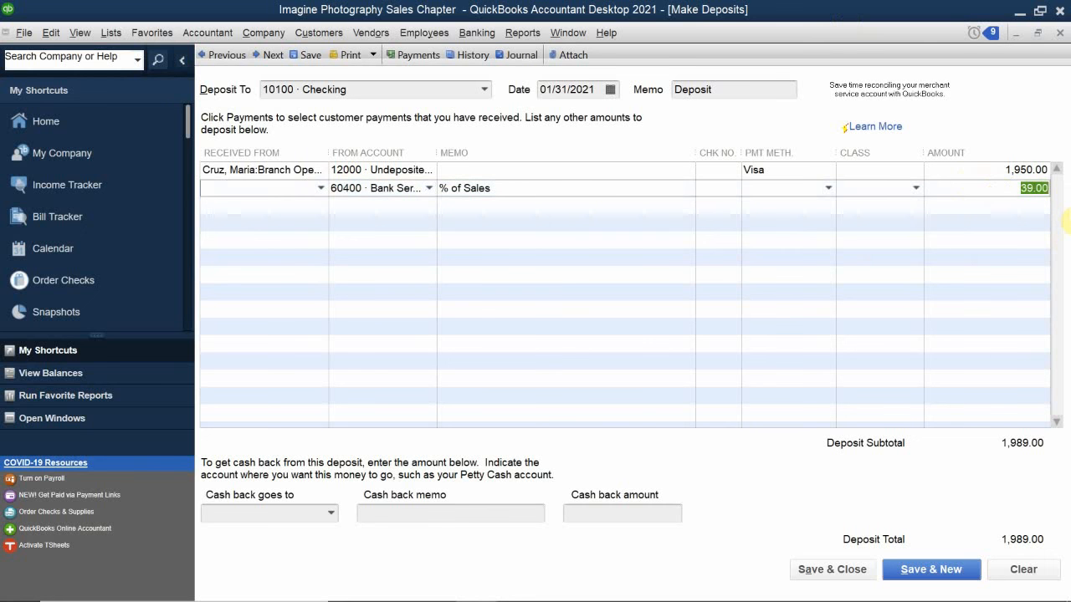
text(1,950.00 )
text(* )
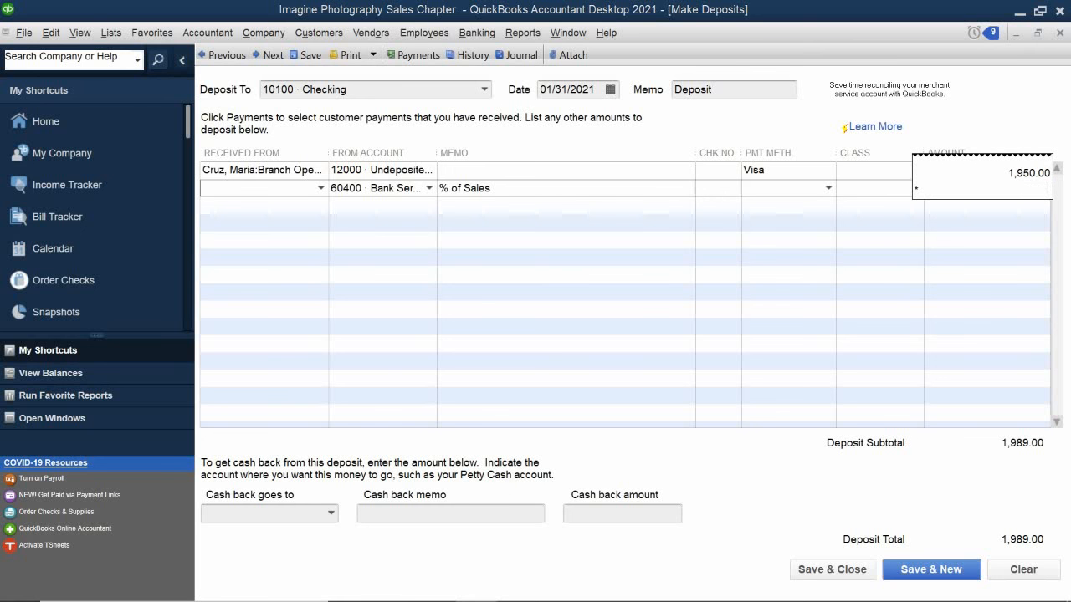
text(-0.02)
key(Tab)
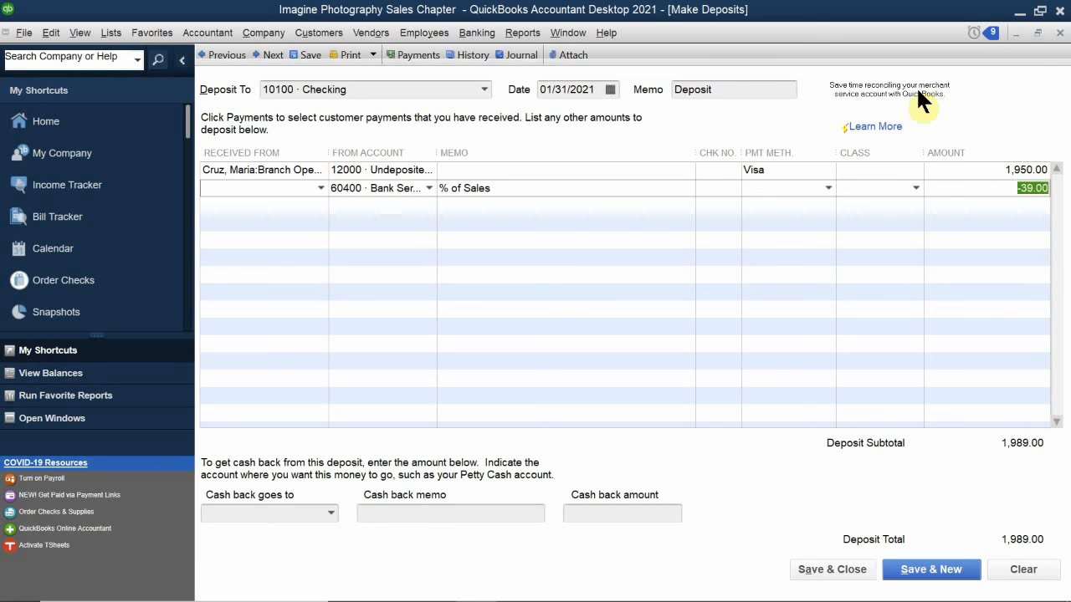
click(1024, 211)
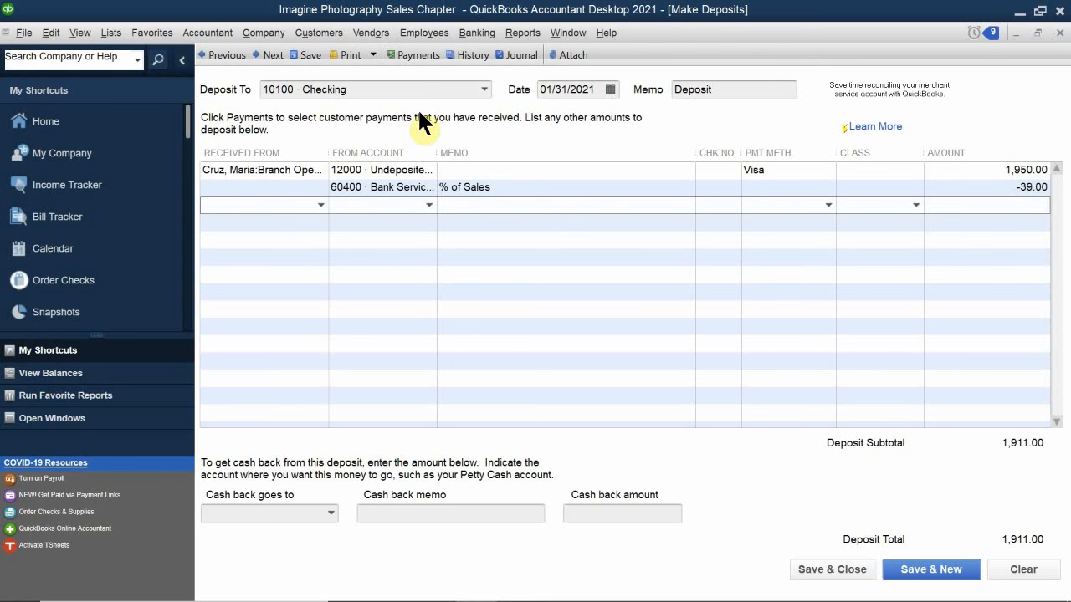
Review the deposit account choices and deposit printing options, and save and close the credit card deposit
click(484, 91)
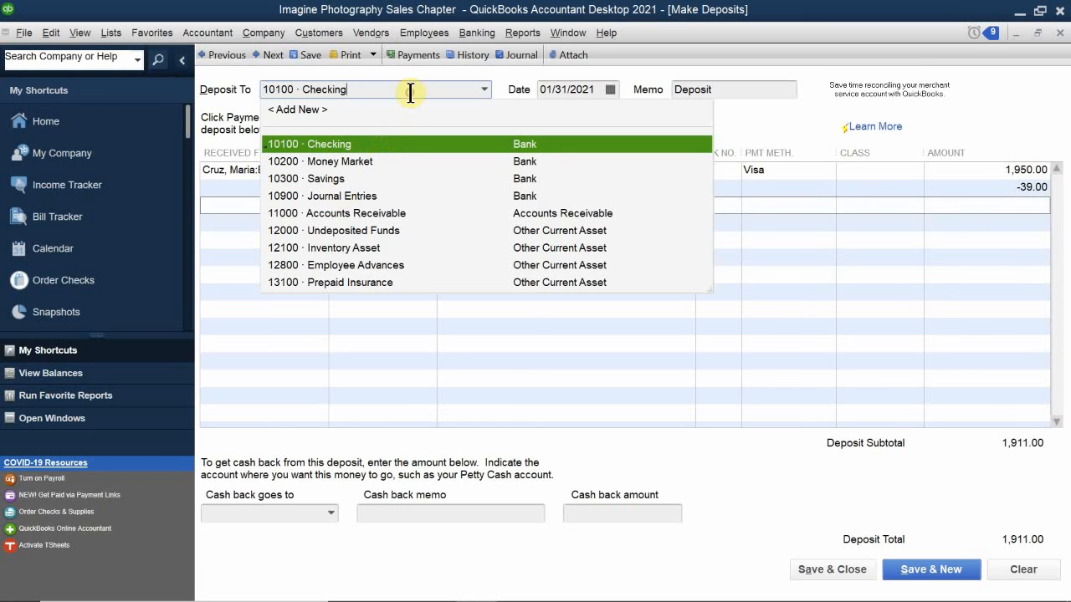
click(483, 87)
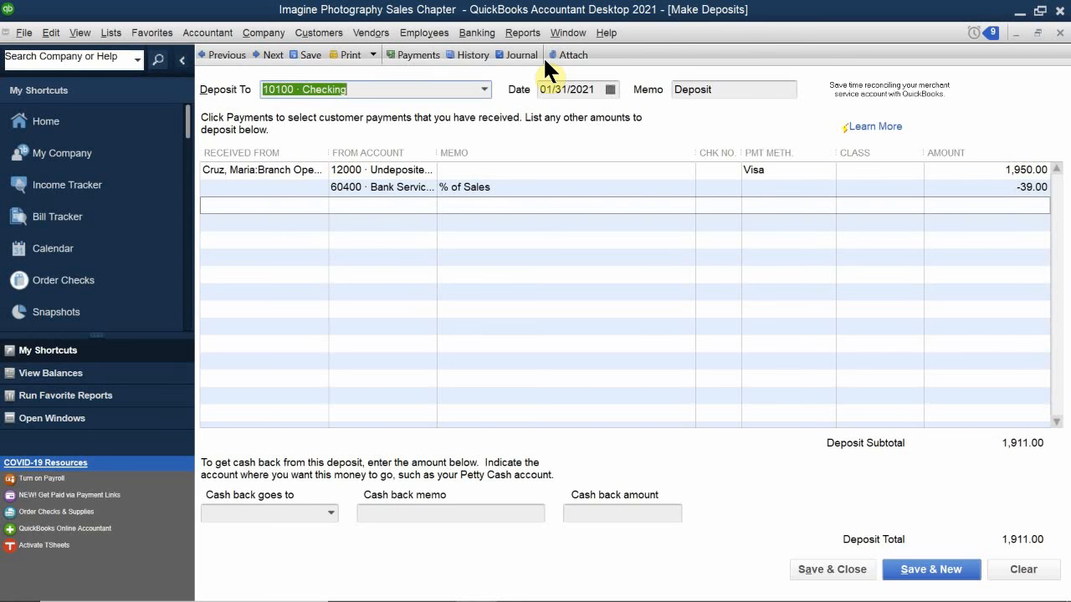
click(370, 56)
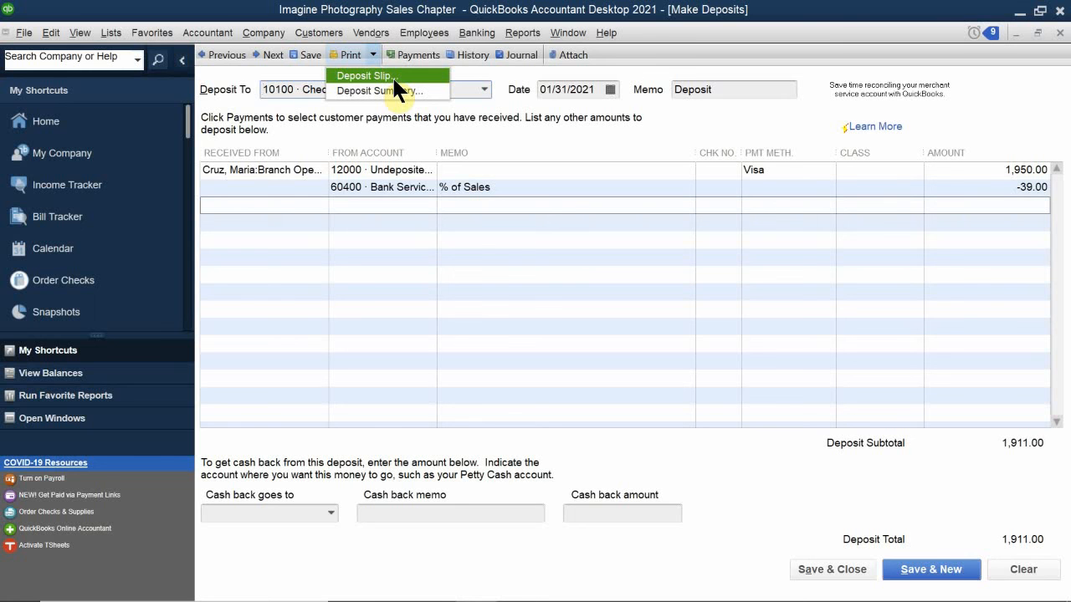
click(458, 9)
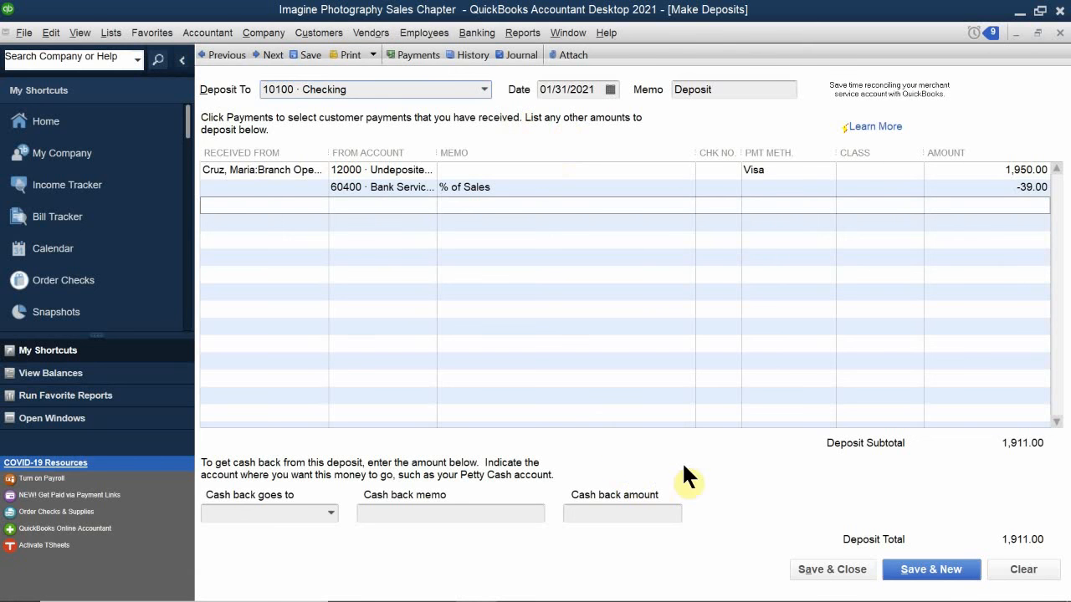
click(815, 577)
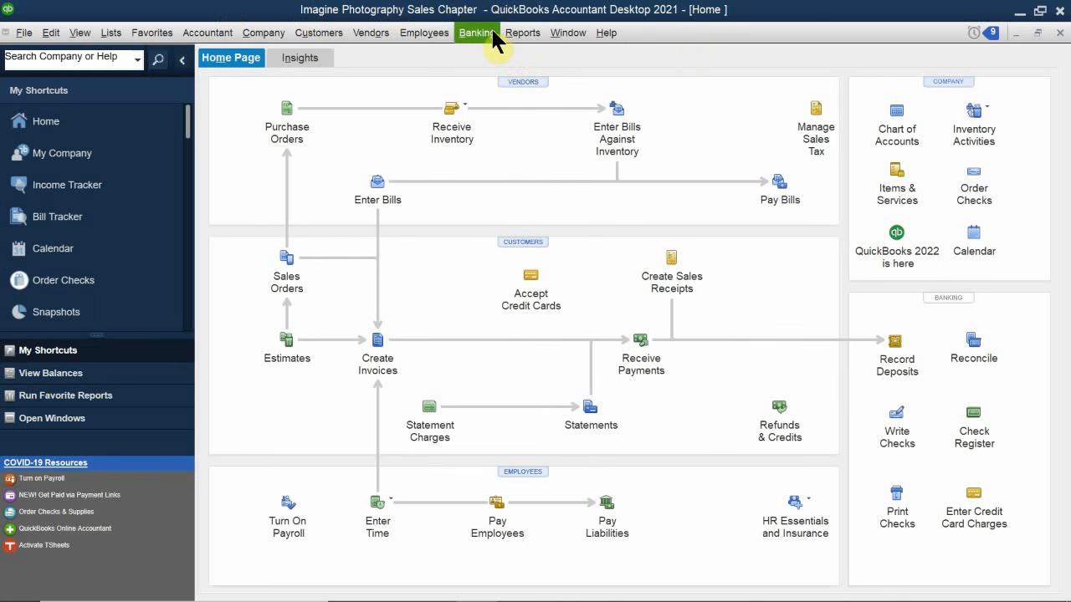
Run the Customer Balance Detail report to review each customer's invoices, payments and balance
click(523, 34)
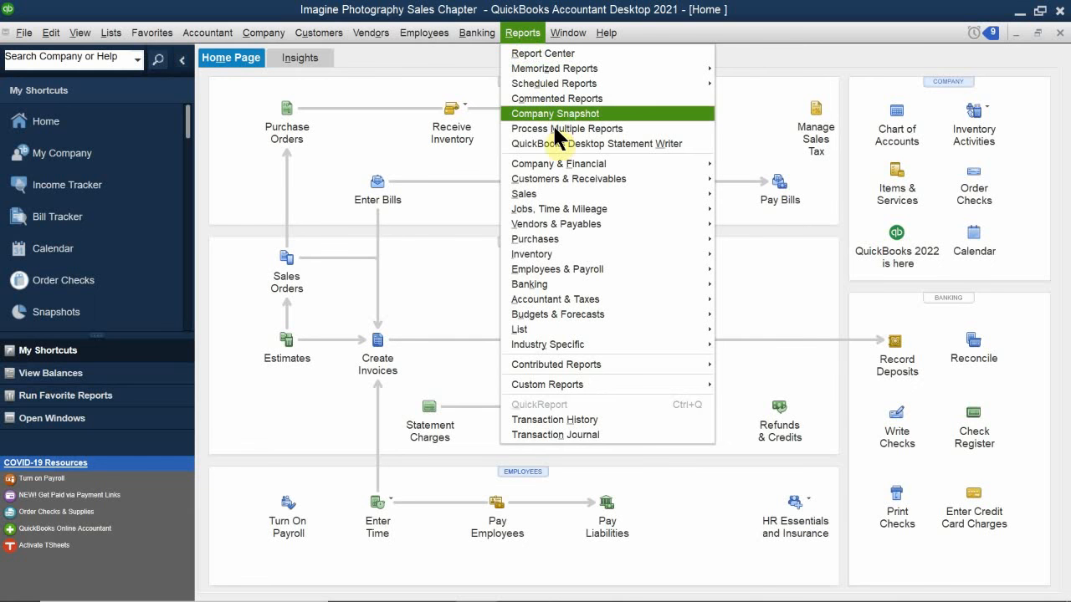
mouse_move(627, 180)
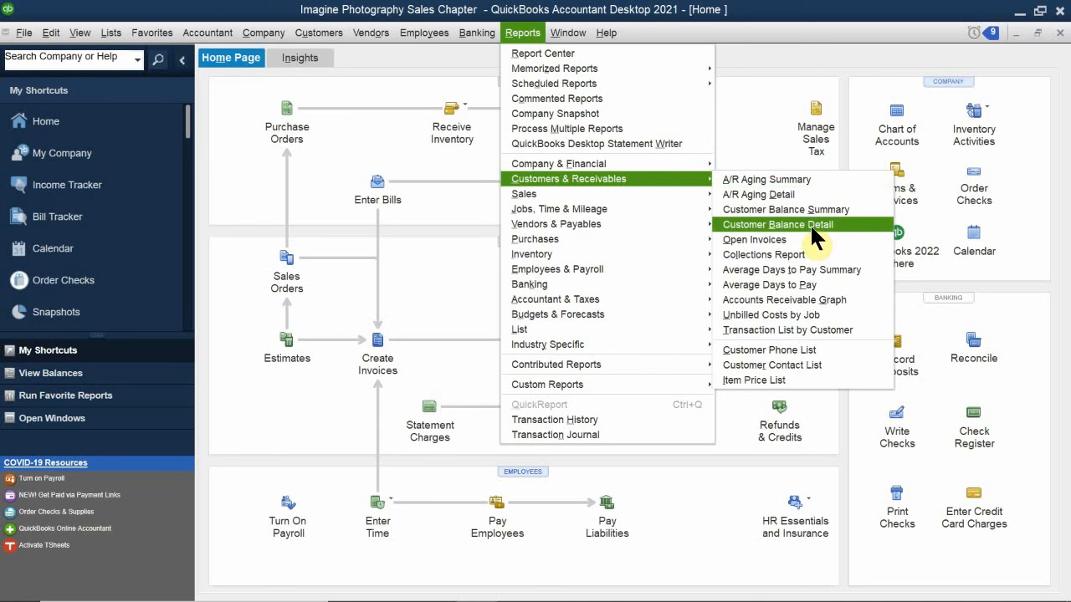
click(810, 224)
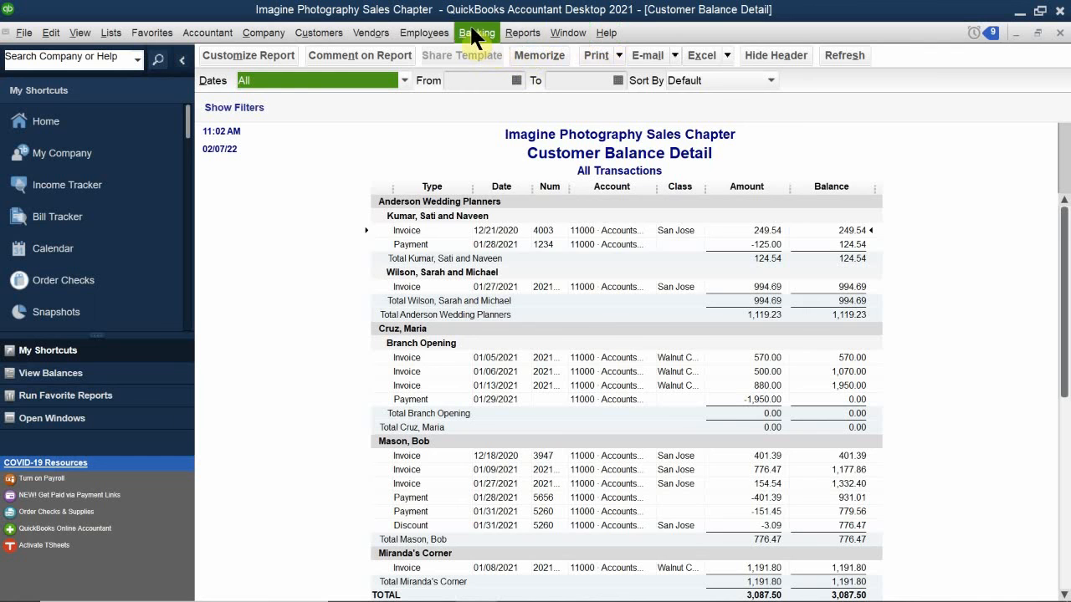
Run the Sales by Item Detail report for all dates and review the sales through to the grand total
click(515, 34)
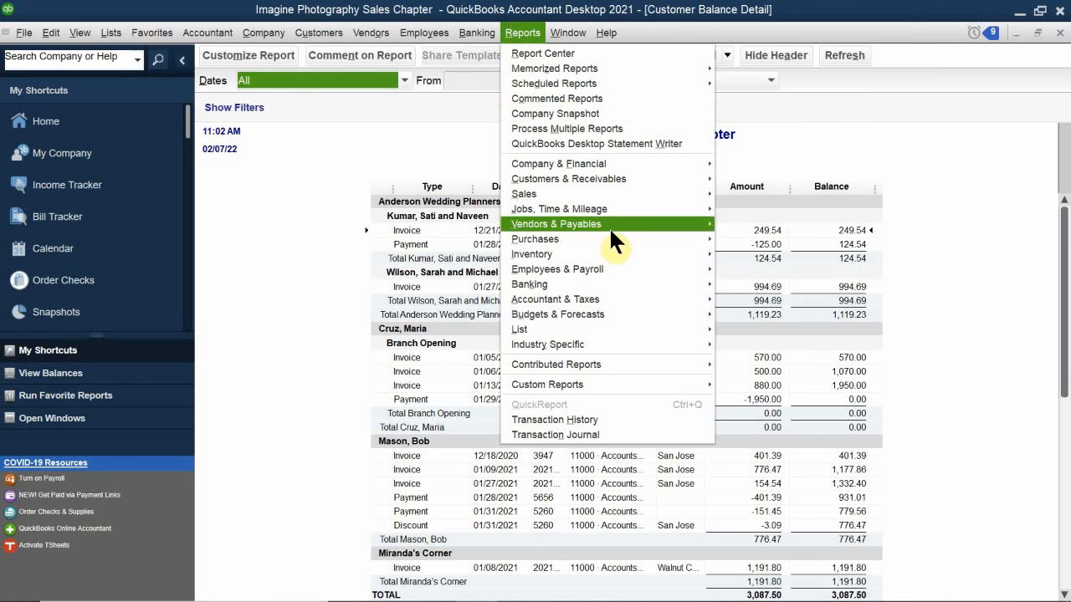
mouse_move(640, 184)
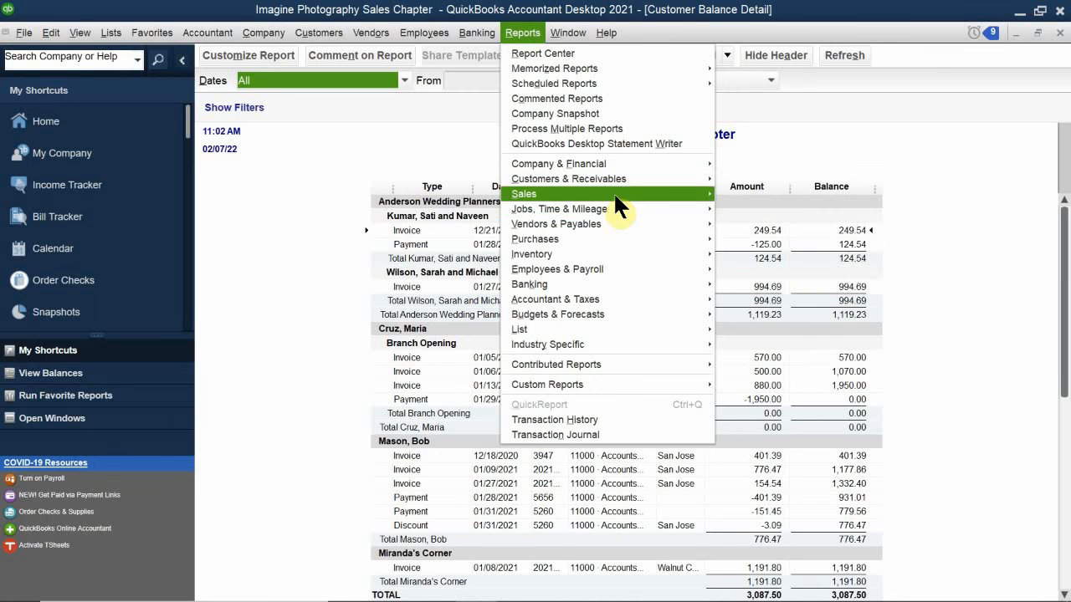
mouse_move(612, 193)
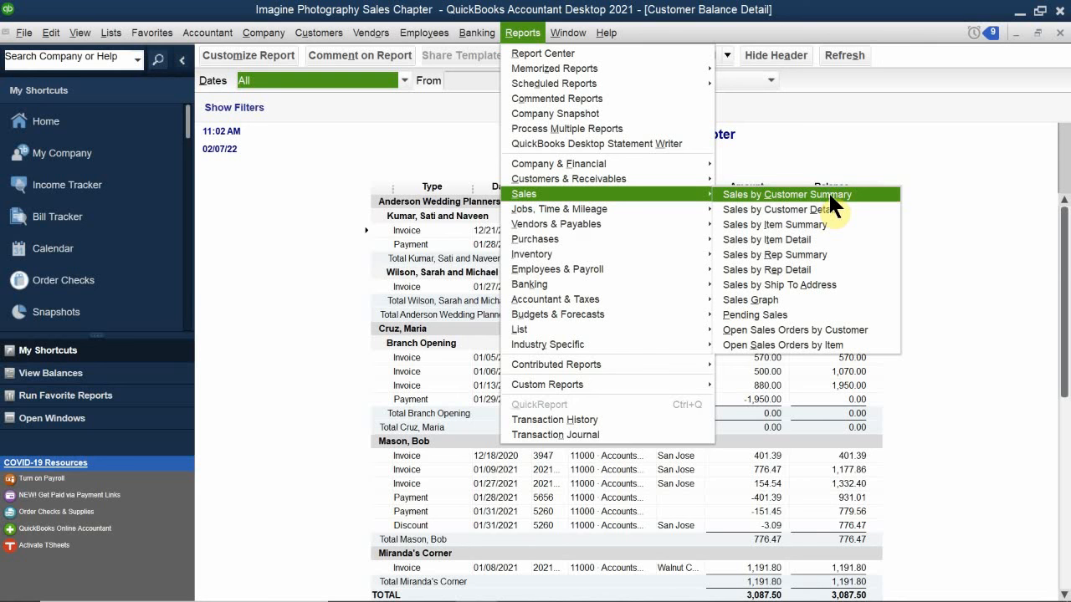
click(799, 239)
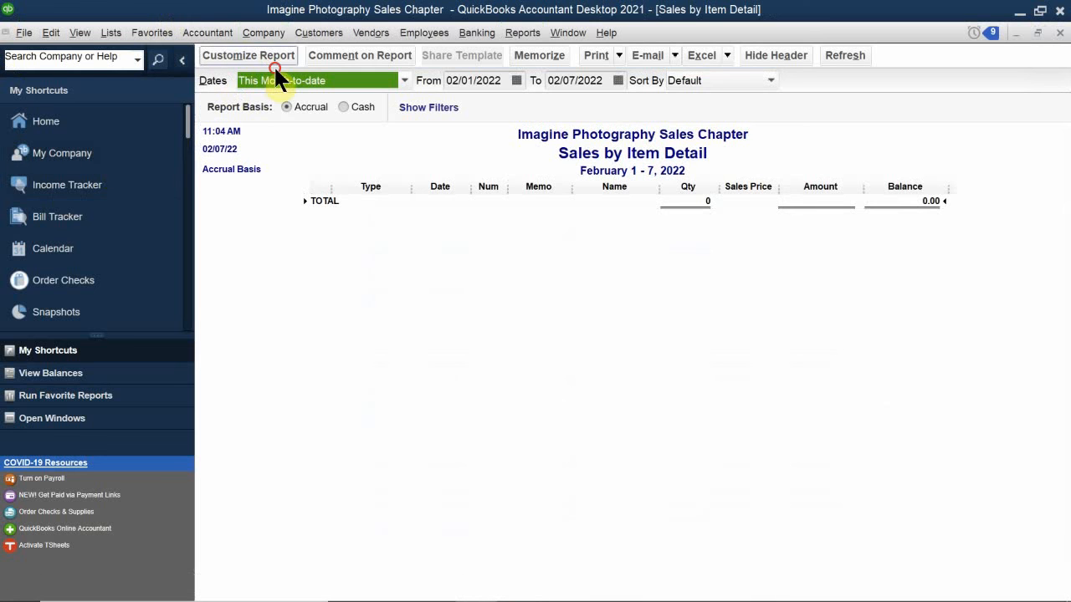
click(271, 74)
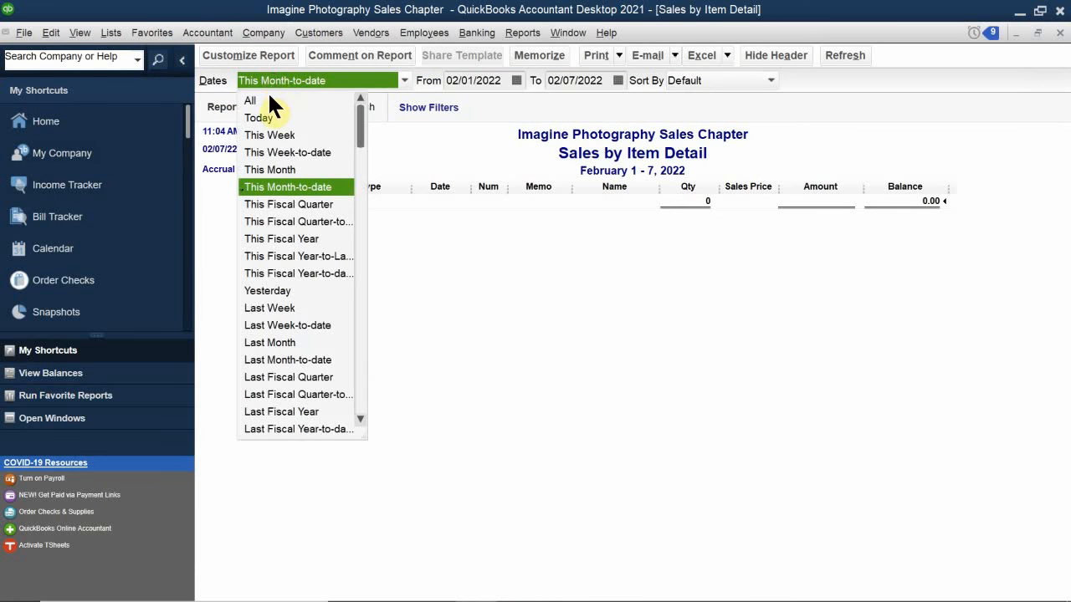
click(251, 100)
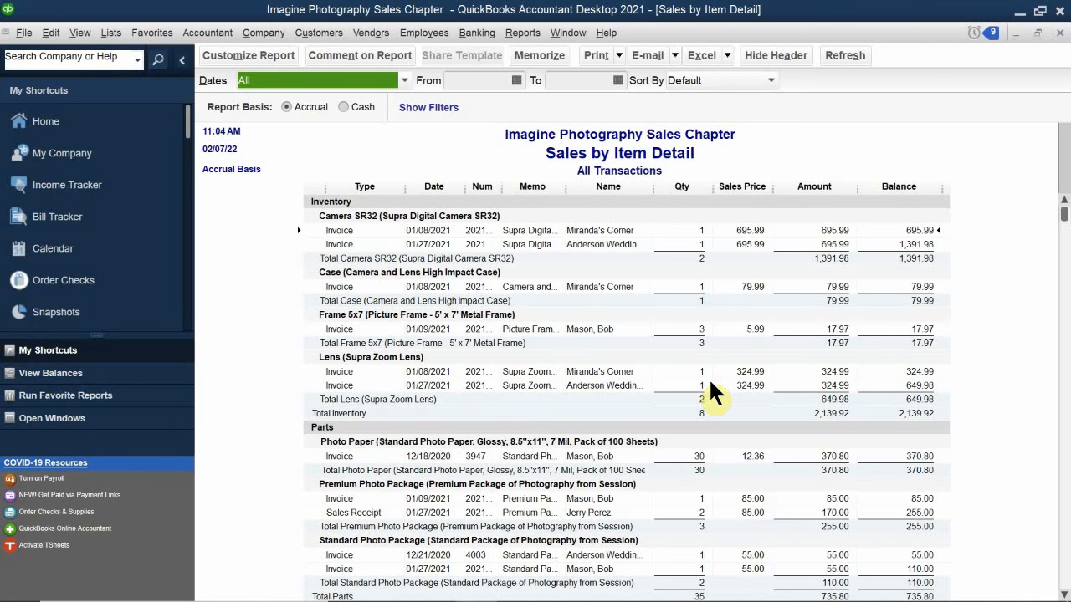
scroll(708, 377, down, 9)
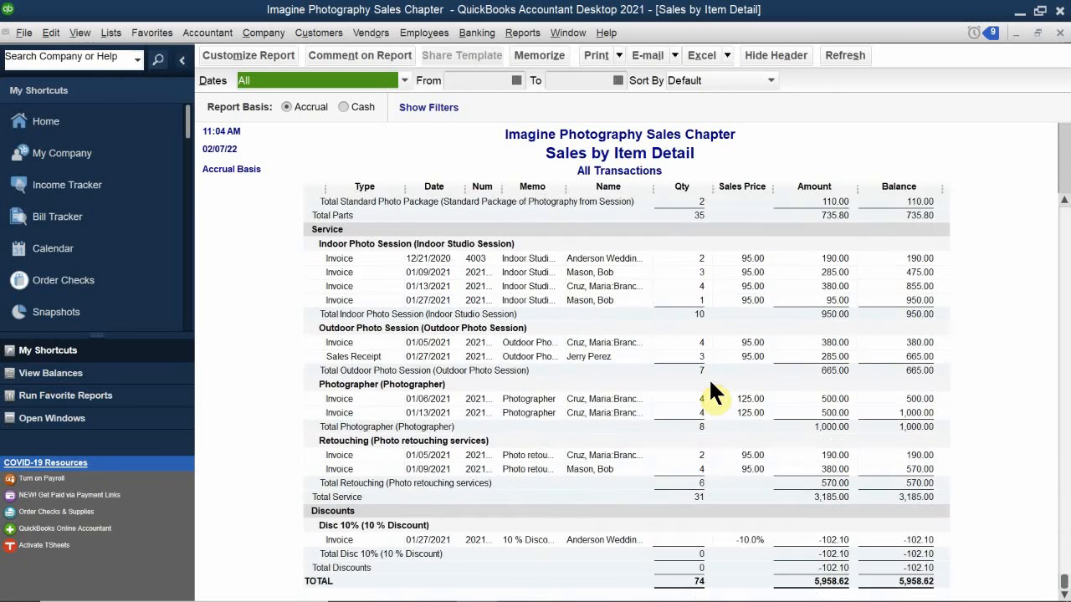
scroll(710, 389, up, 9)
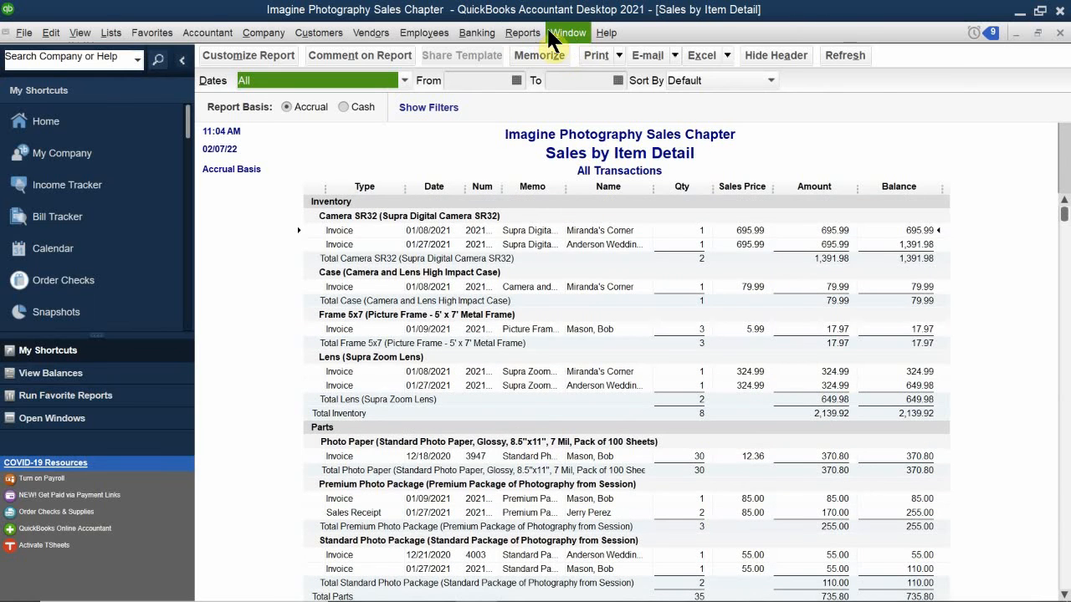
click(532, 31)
mouse_move(592, 199)
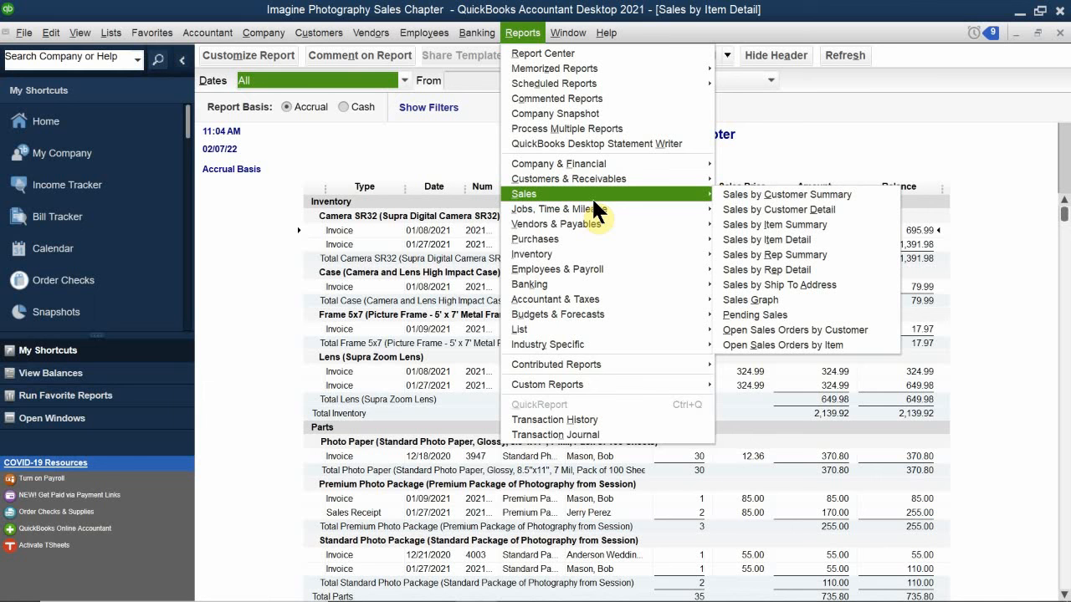
Switch to the textbook PDF in Adobe Acrobat Reader and page forward through The Sales Process chapter to page 76
click(549, 5)
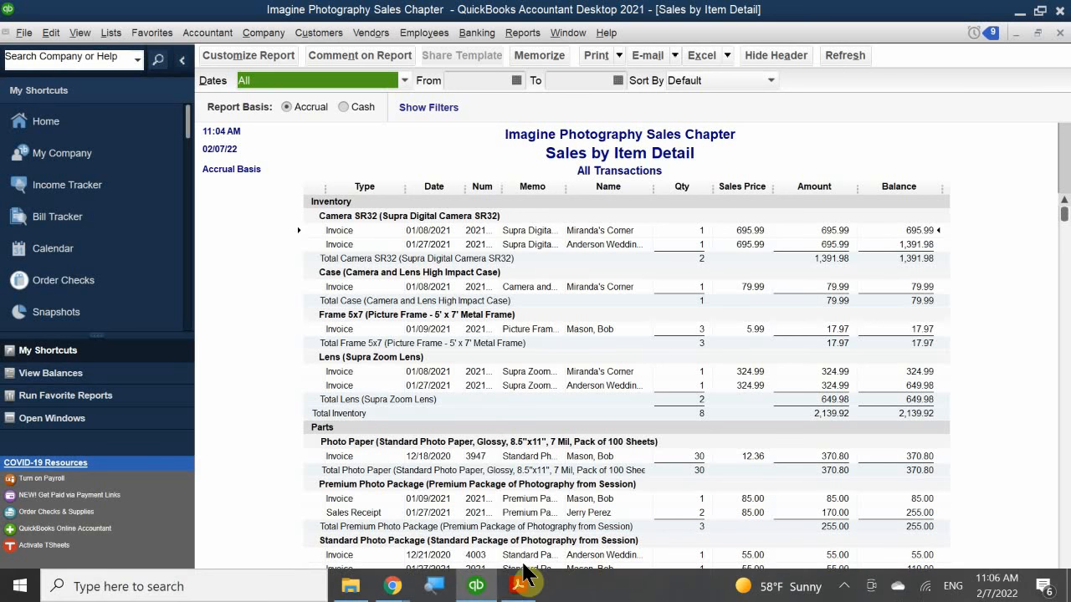
click(518, 586)
scroll(499, 486, down, 20)
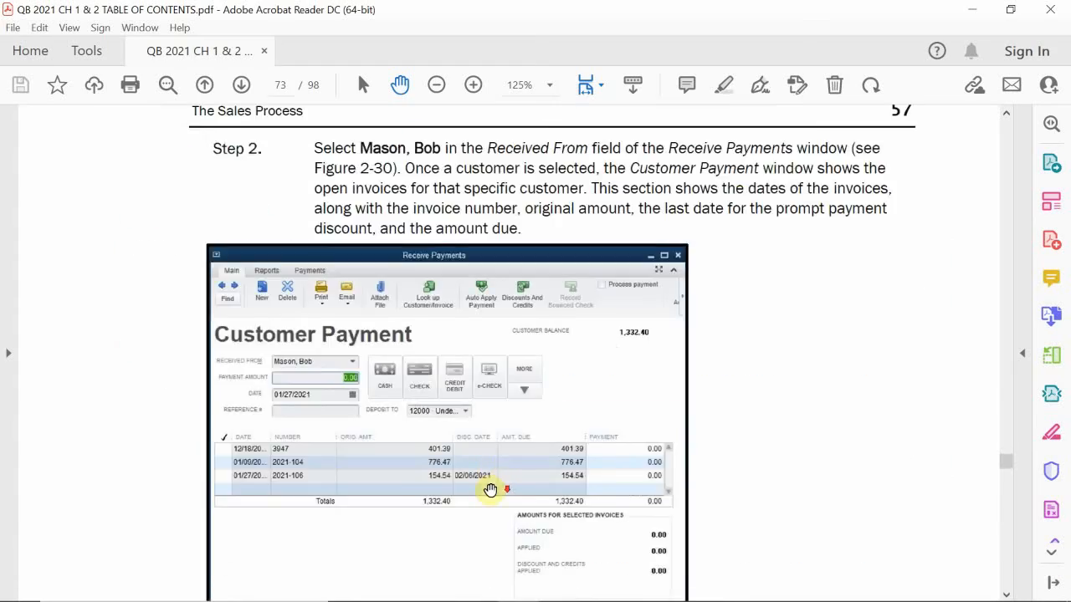
scroll(490, 474, down, 15)
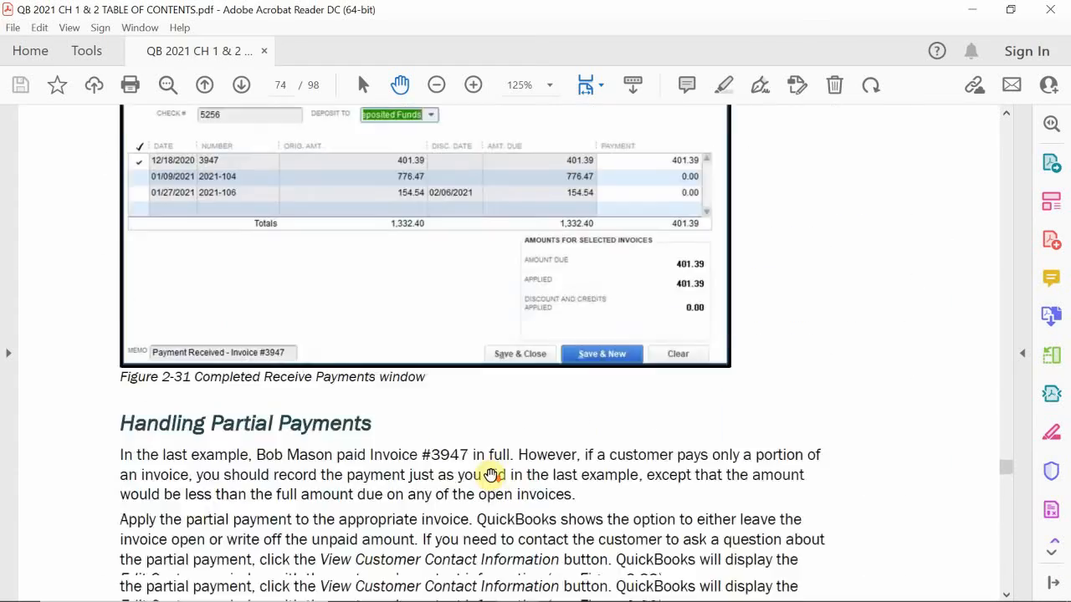
scroll(492, 471, down, 20)
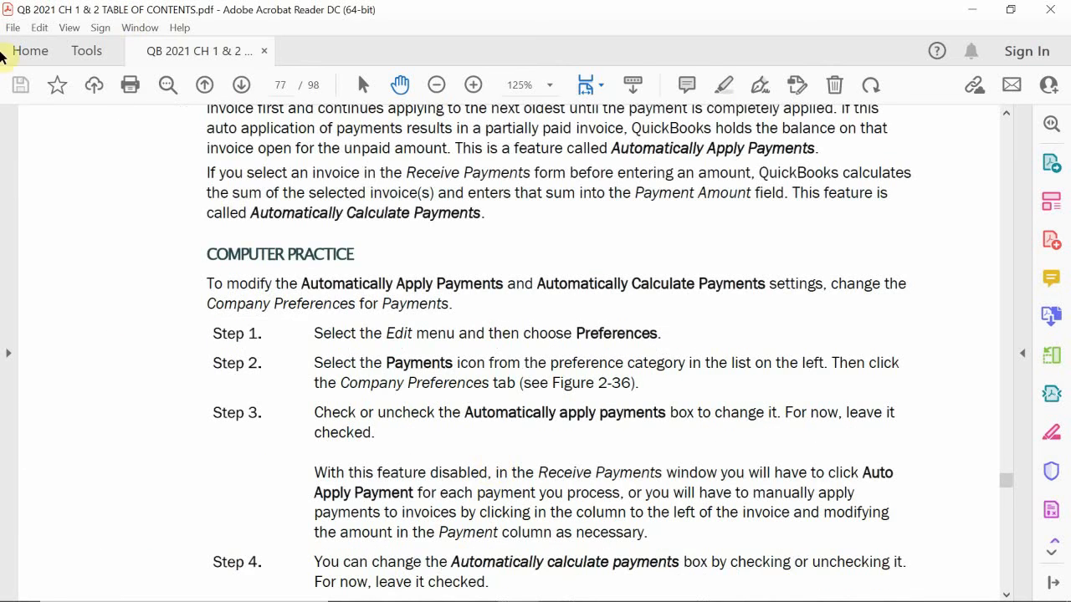
click(242, 86)
click(242, 87)
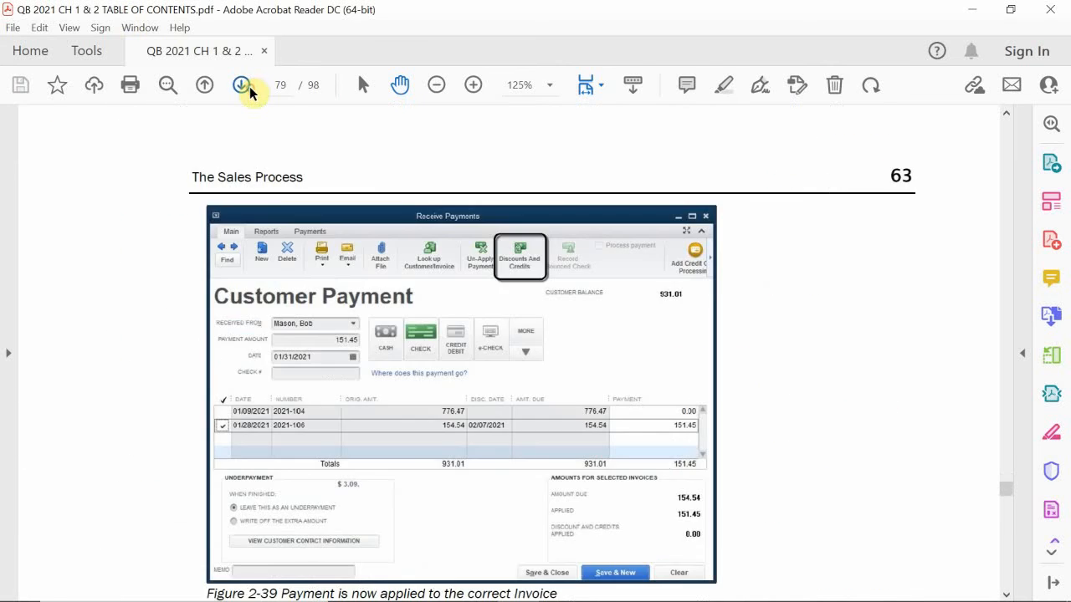
click(243, 86)
click(243, 86)
click(242, 86)
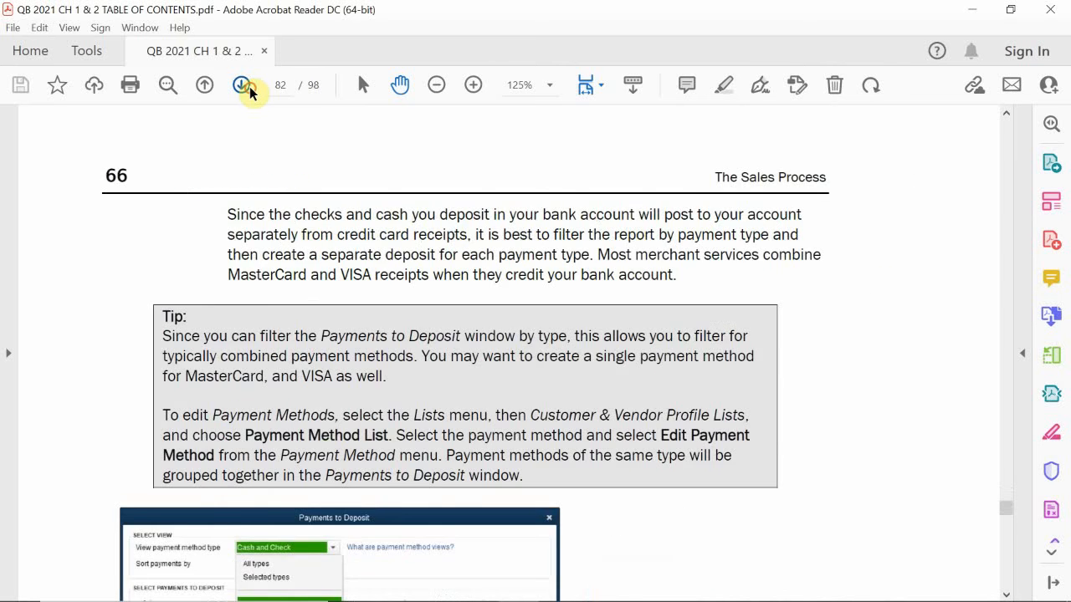
click(249, 86)
click(250, 86)
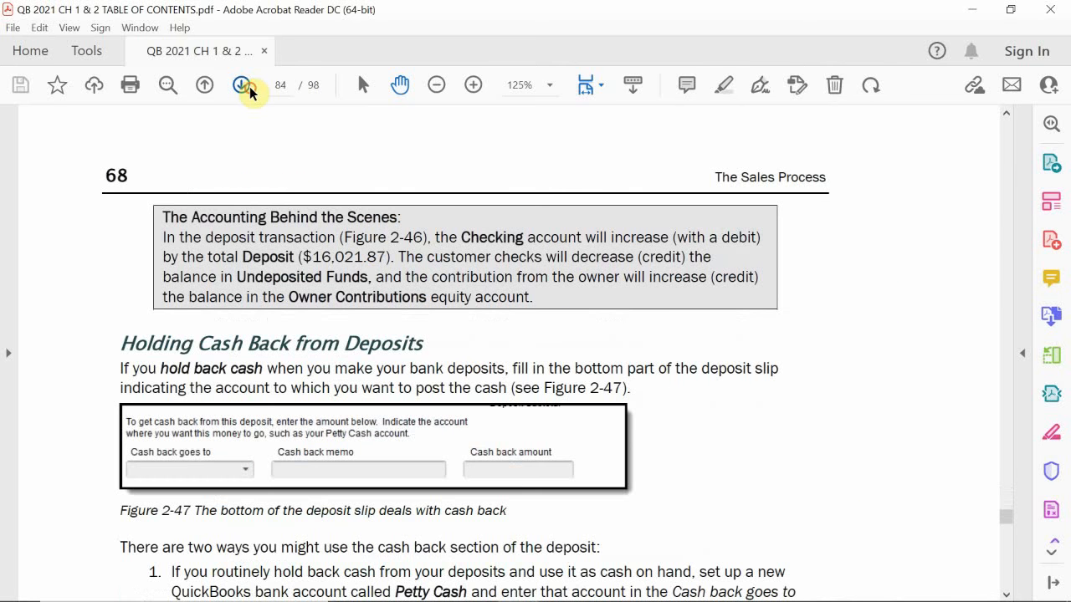
click(249, 86)
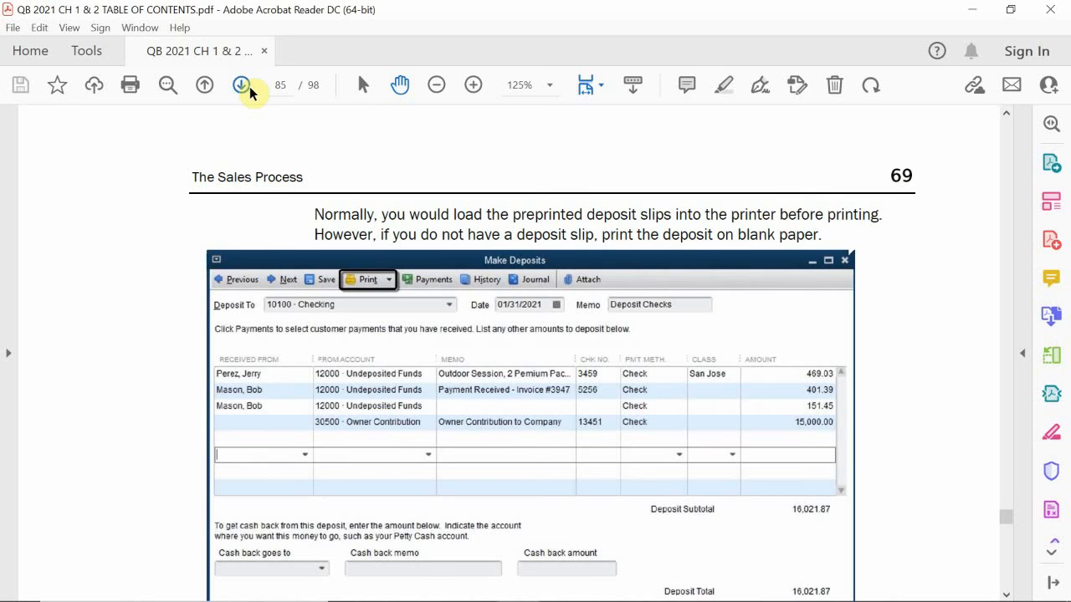
click(249, 86)
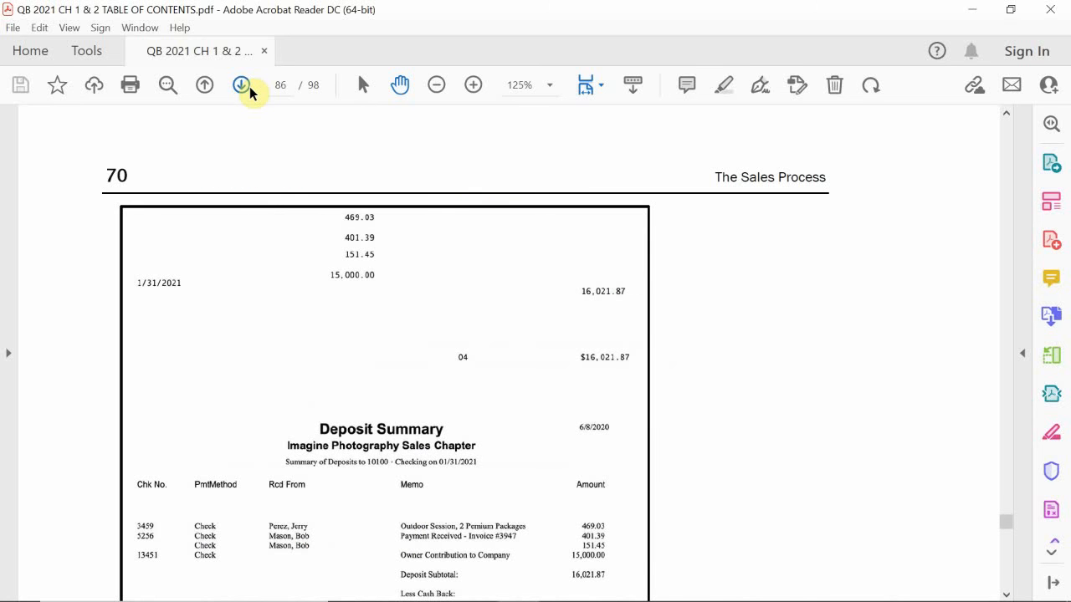
click(249, 86)
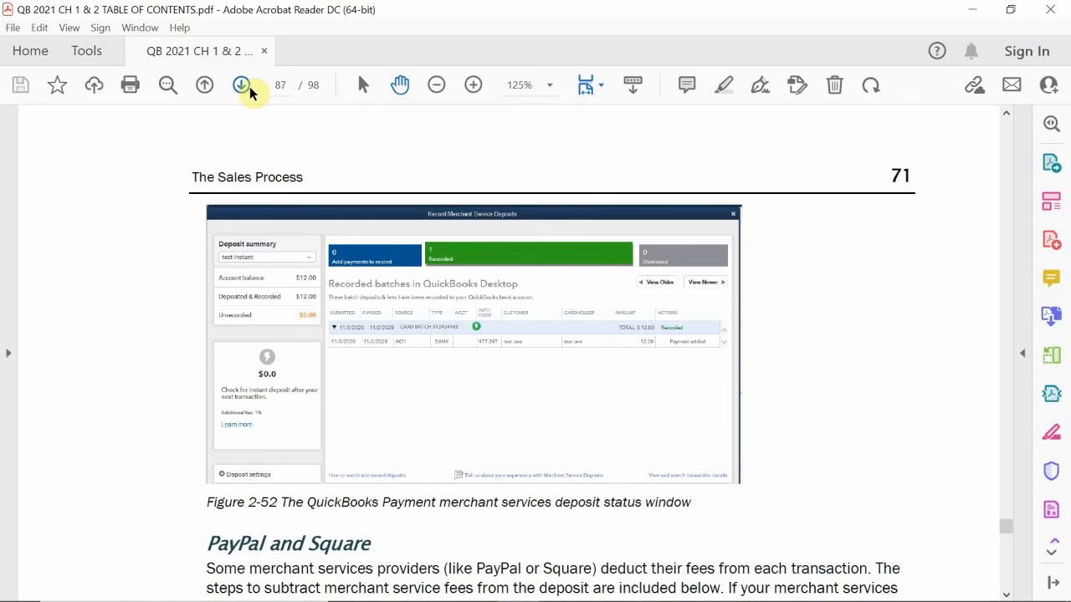
click(249, 86)
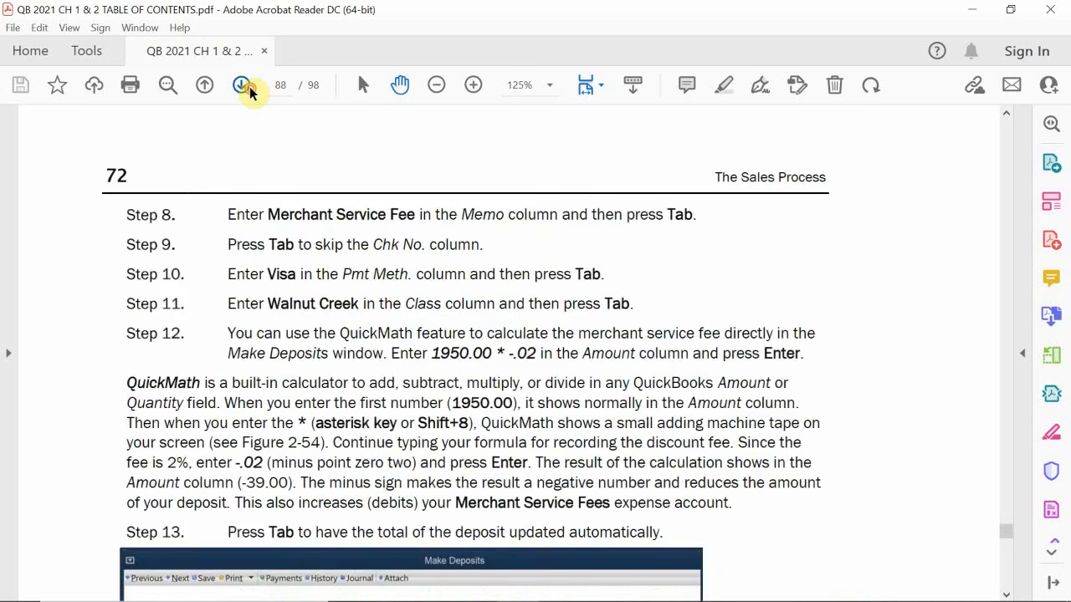
click(250, 86)
click(249, 86)
click(249, 86)
click(249, 86)
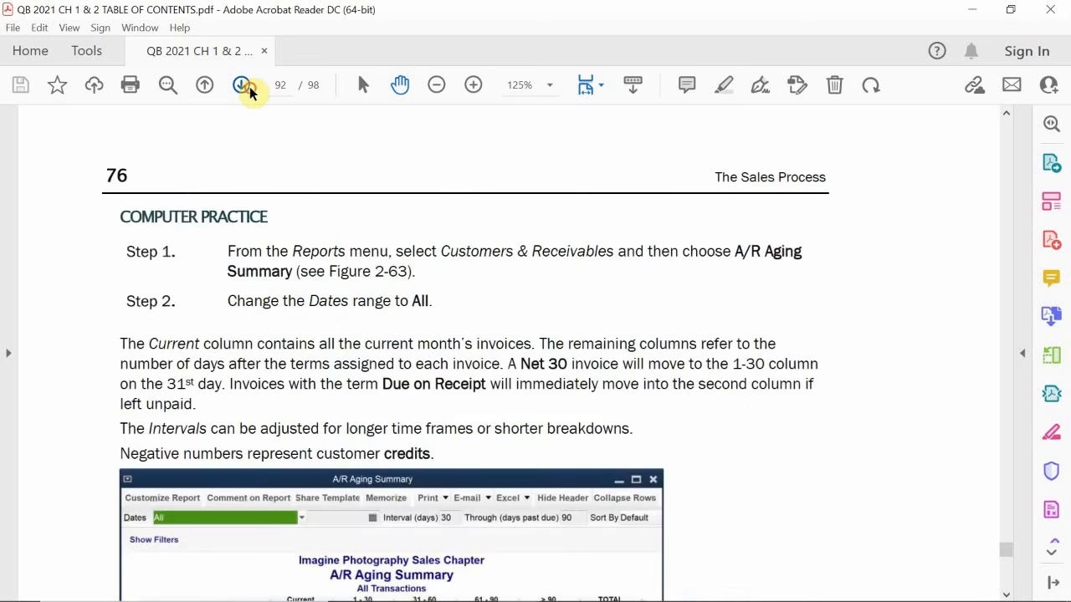
click(250, 86)
click(249, 86)
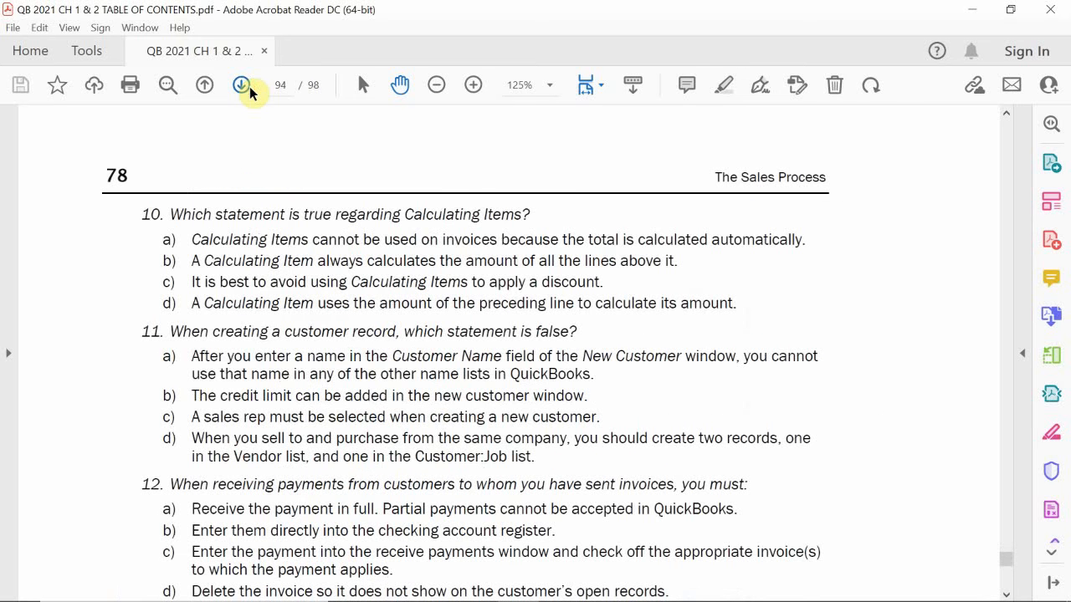
click(206, 87)
click(207, 87)
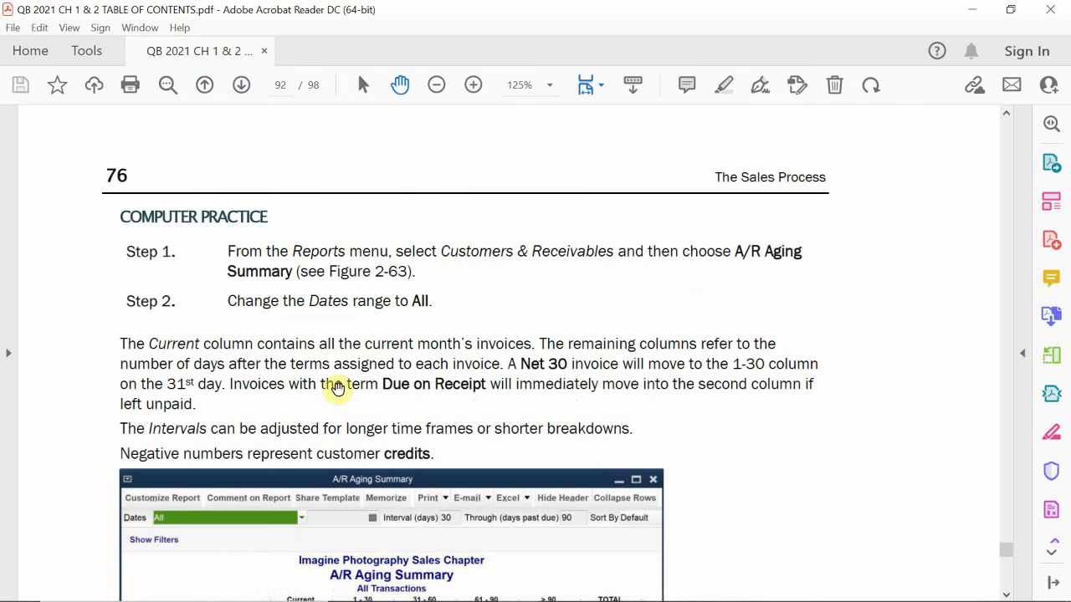
Read the chapter's comprehension questions and the multiple choice questions 1 through 5
scroll(418, 410, down, 12)
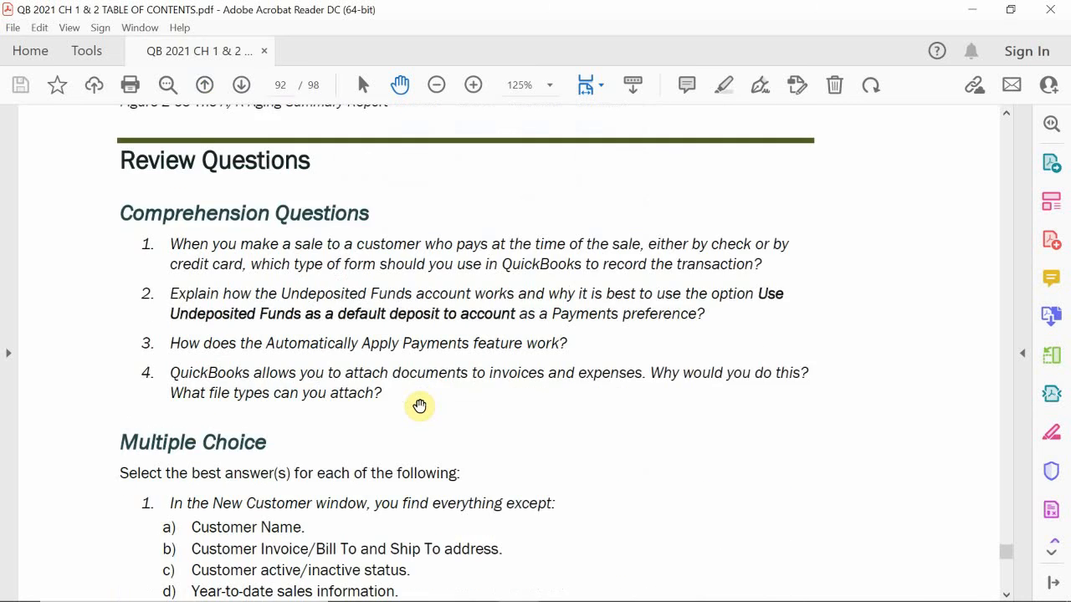
scroll(419, 406, down, 7)
scroll(419, 406, up, 3)
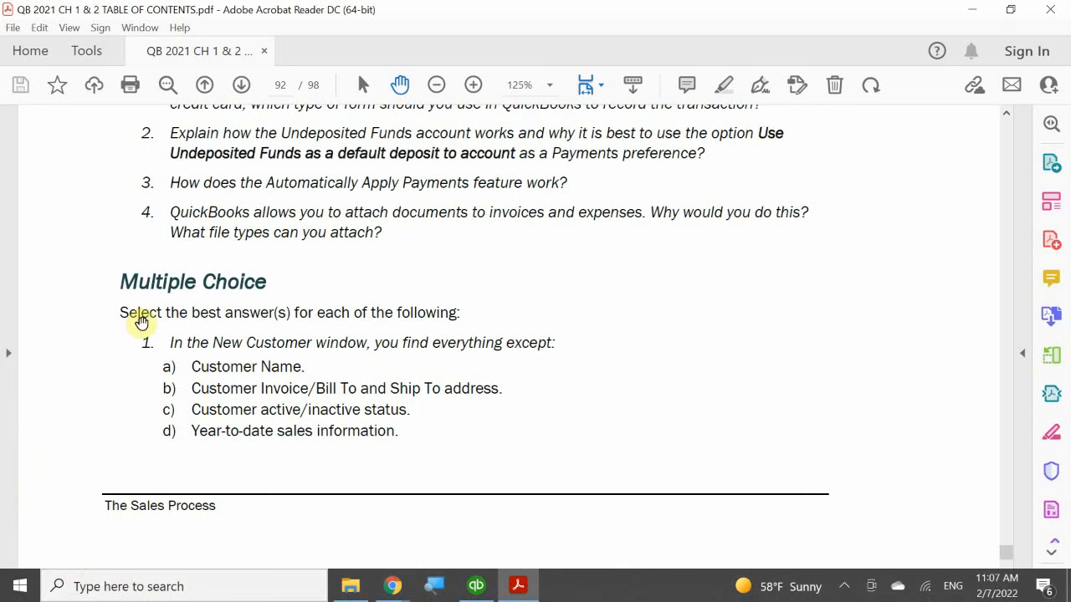
scroll(376, 374, down, 1)
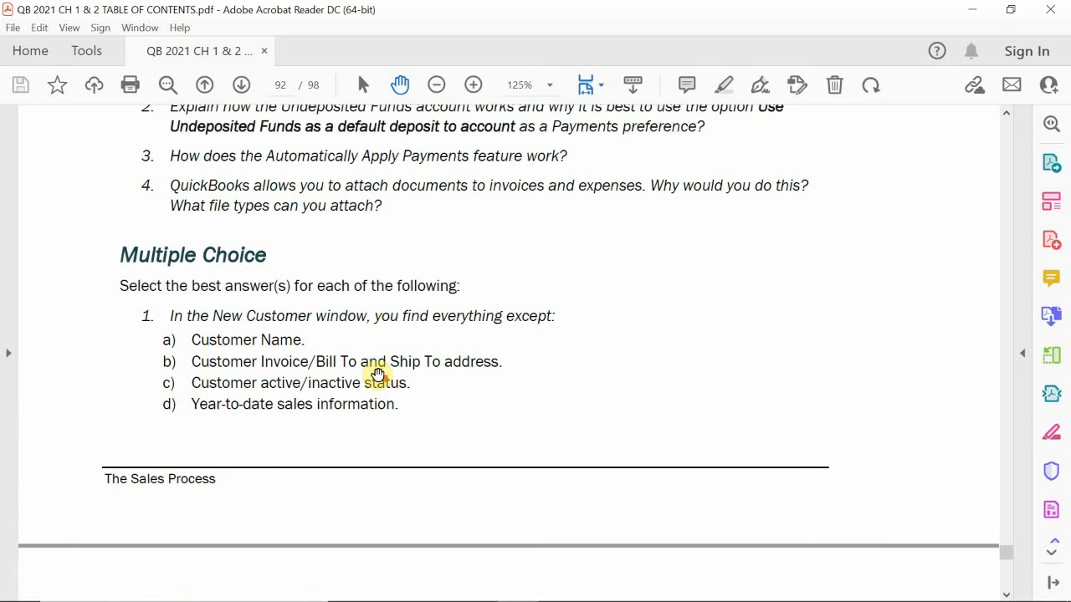
scroll(377, 374, down, 6)
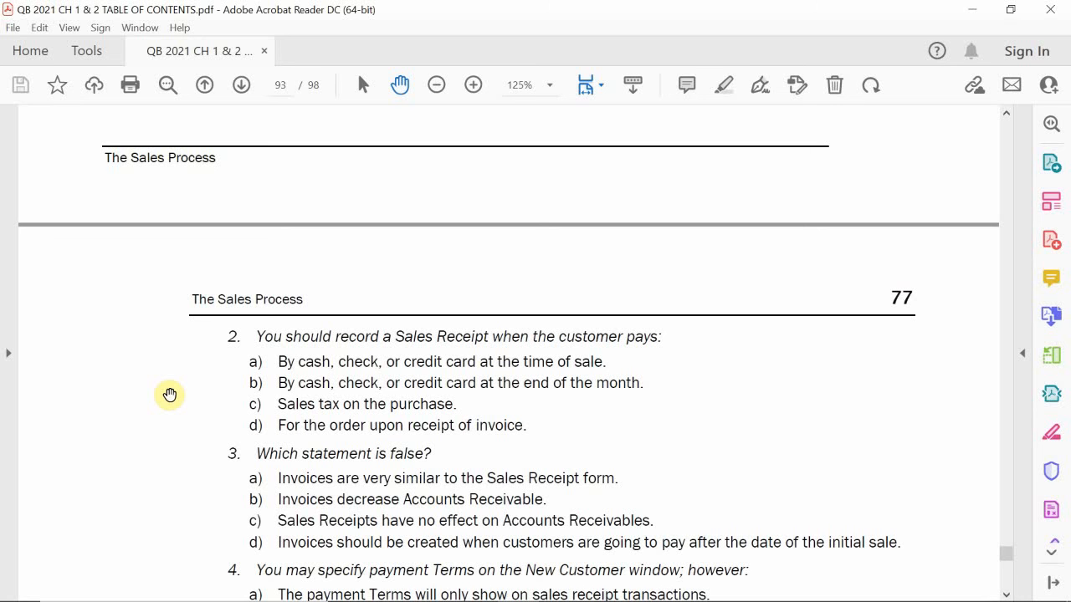
scroll(169, 395, down, 3)
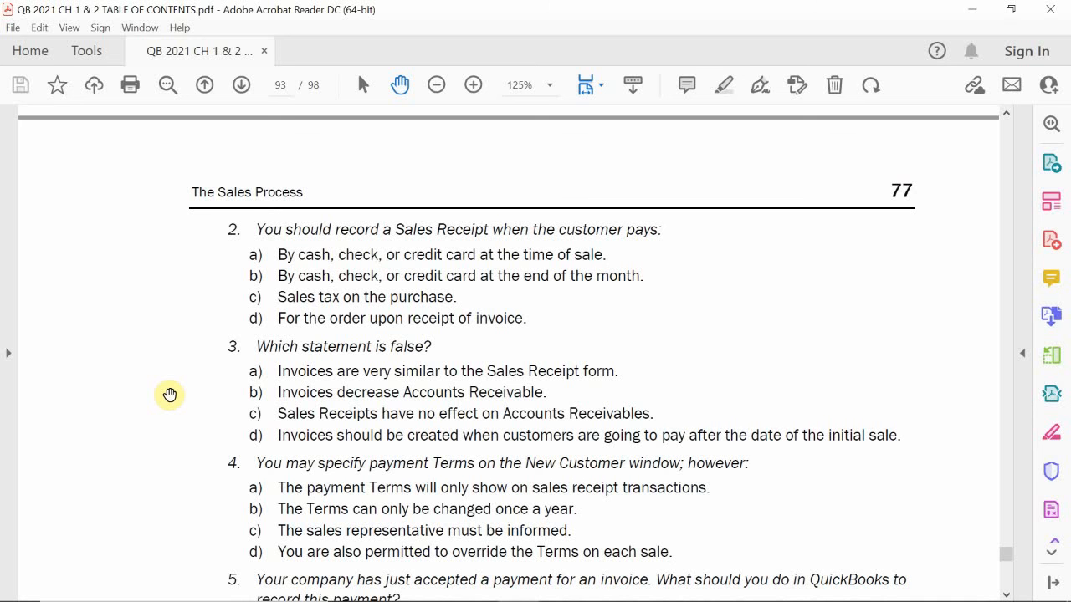
scroll(170, 395, down, 3)
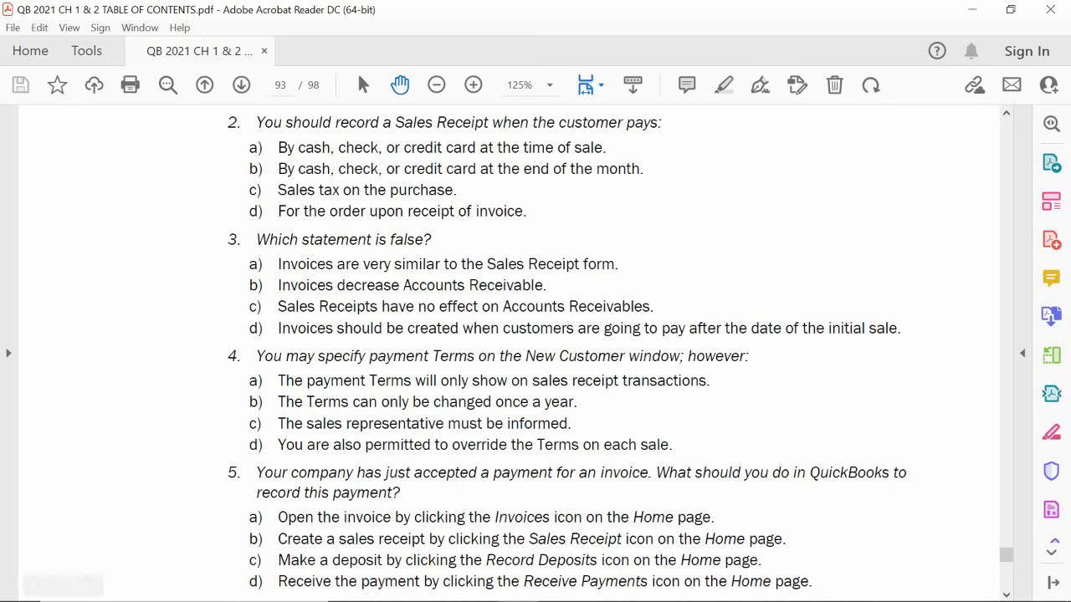
Return to QuickBooks, close both reports without memorizing them and the Accounts Receivable register, and open a new invoice
mouse_move(80, 596)
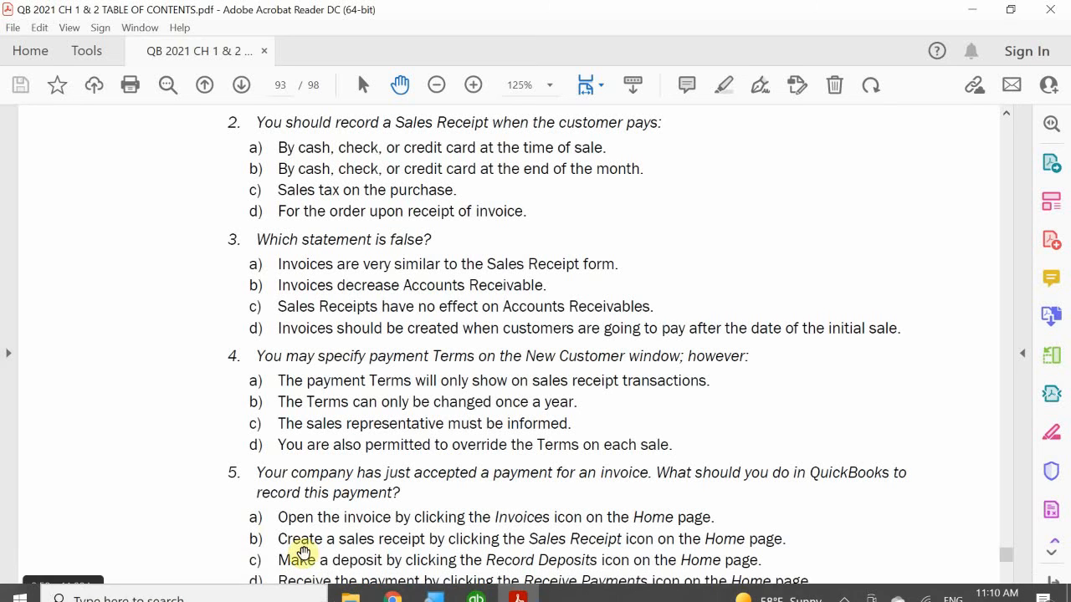
click(472, 586)
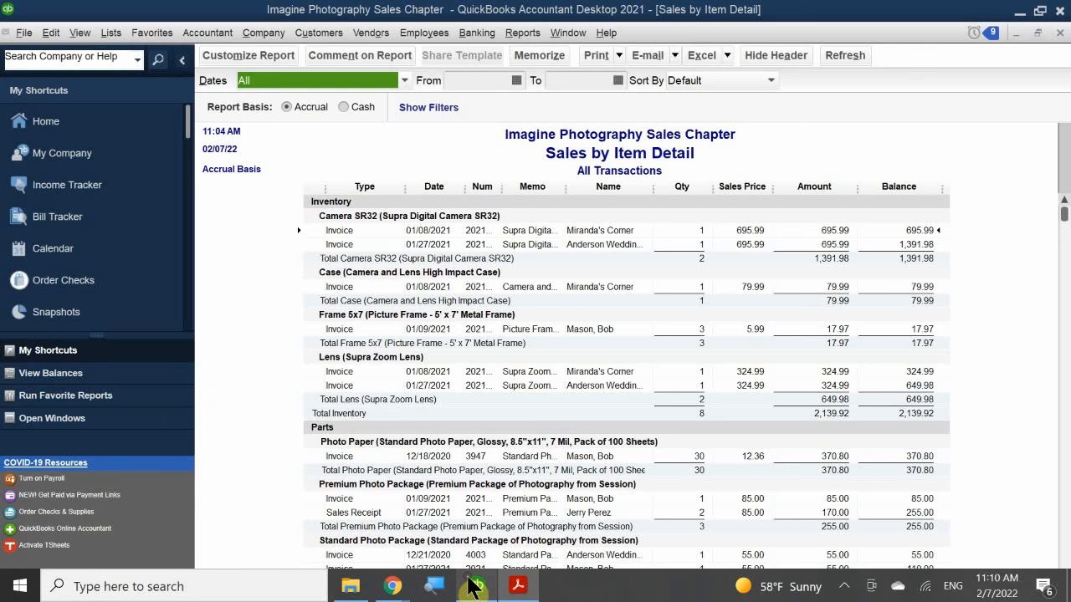
click(1060, 33)
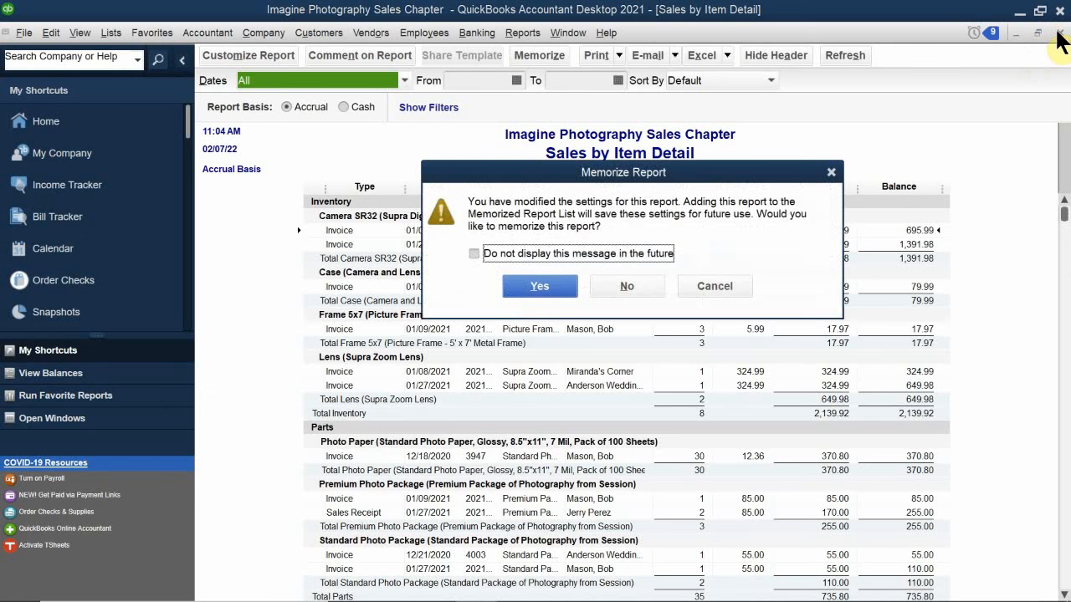
click(629, 281)
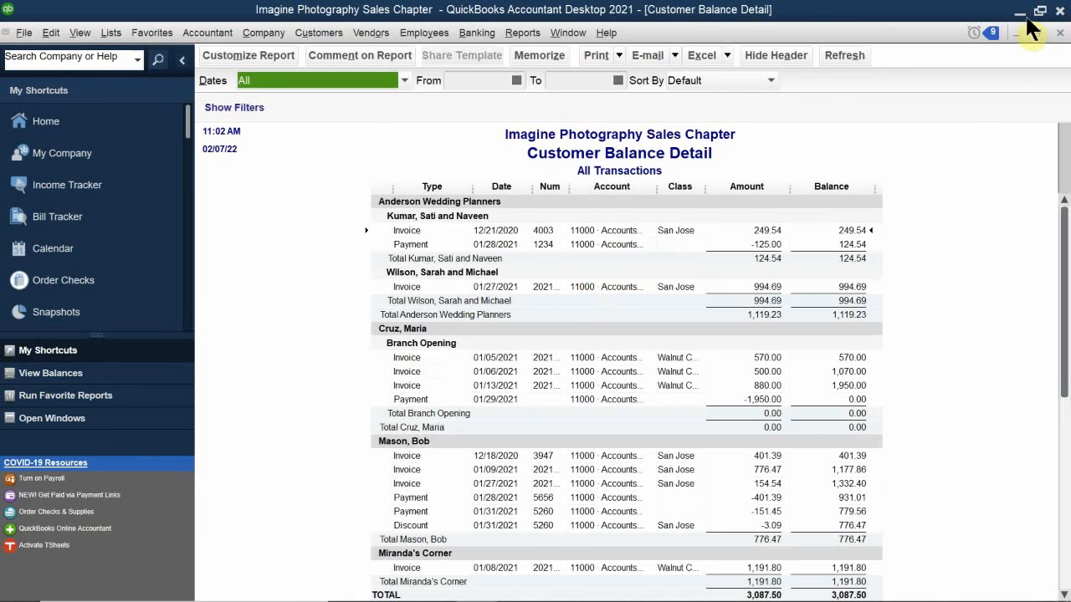
click(1060, 32)
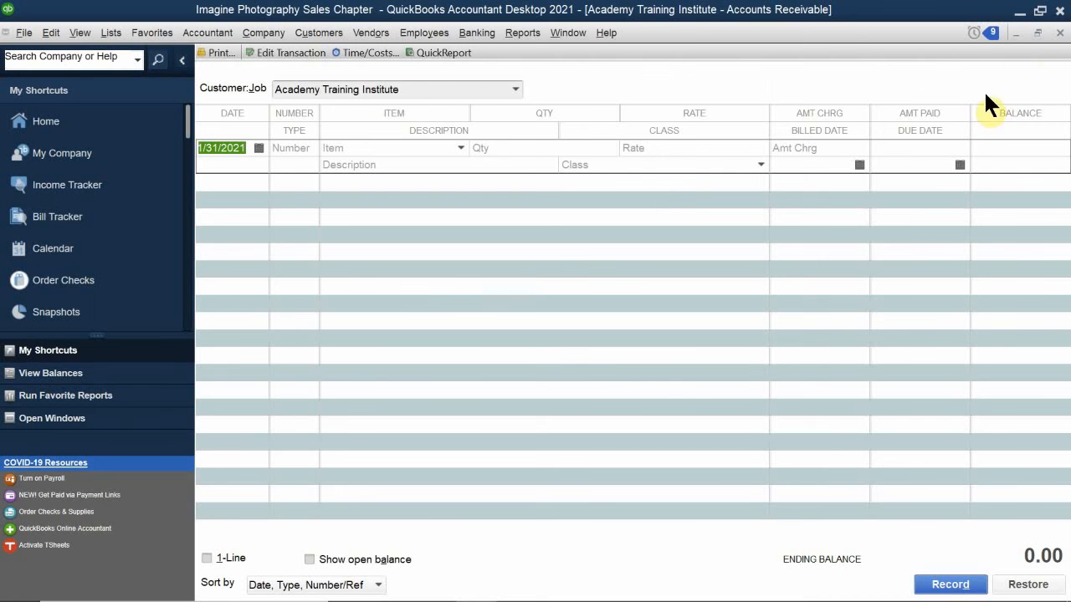
click(1060, 33)
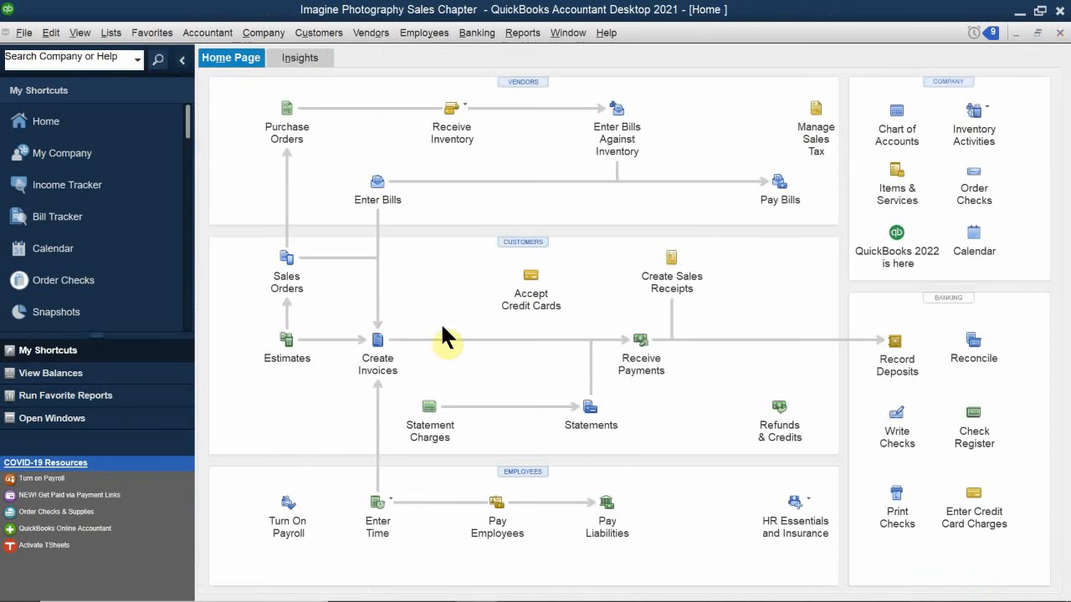
click(386, 358)
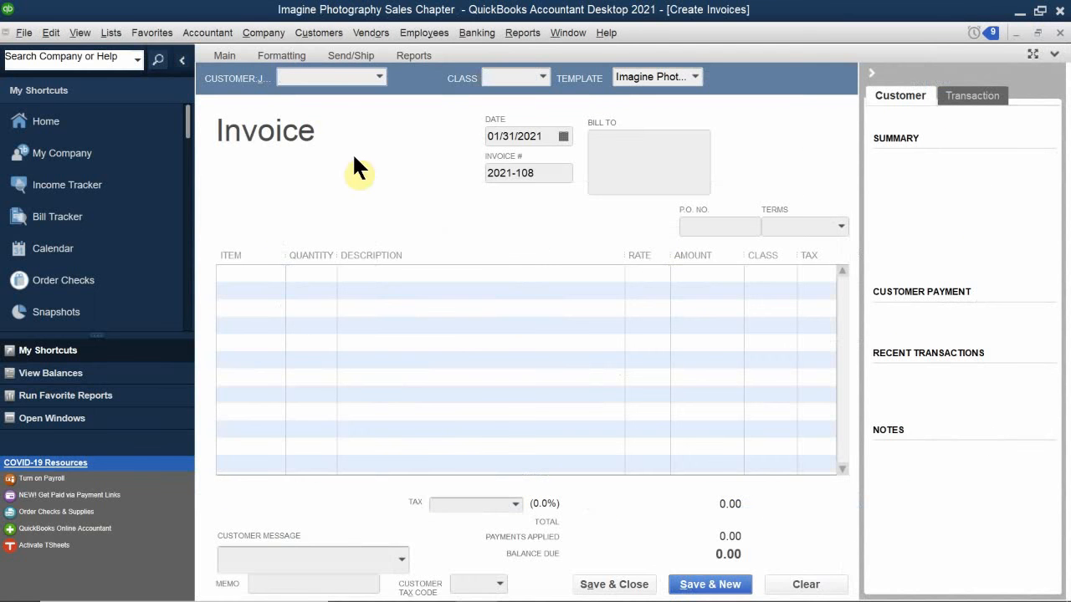
click(316, 77)
text(bob)
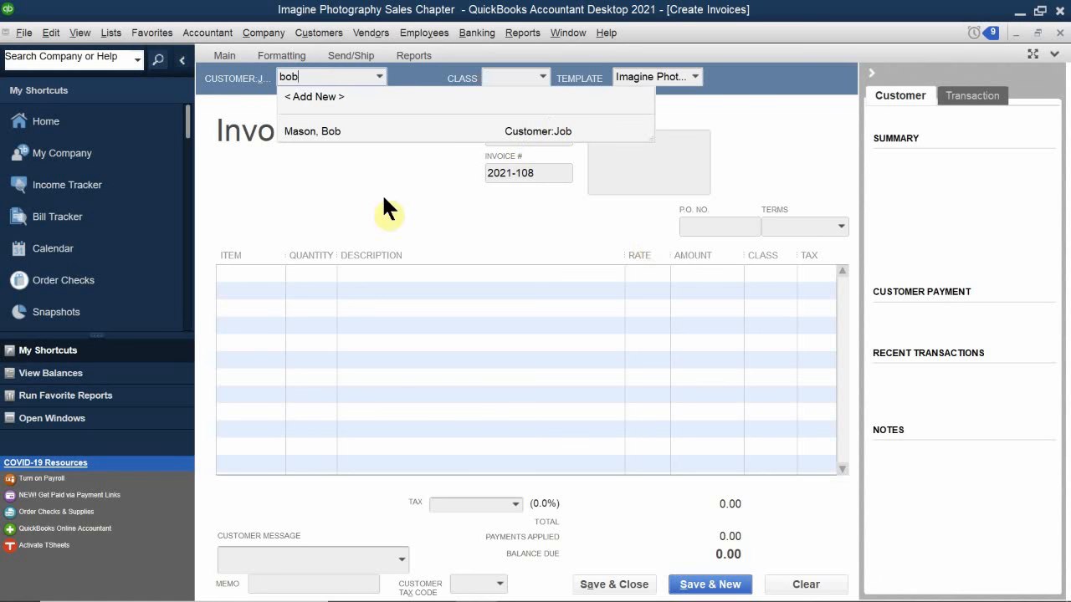
click(340, 96)
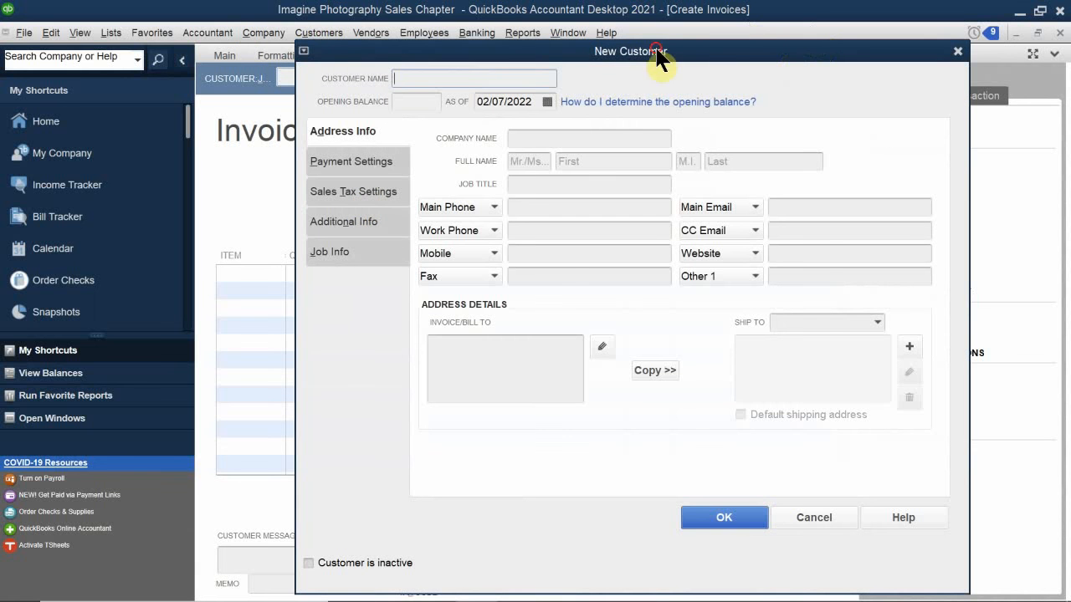
drag(651, 52, 238, 211)
click(545, 215)
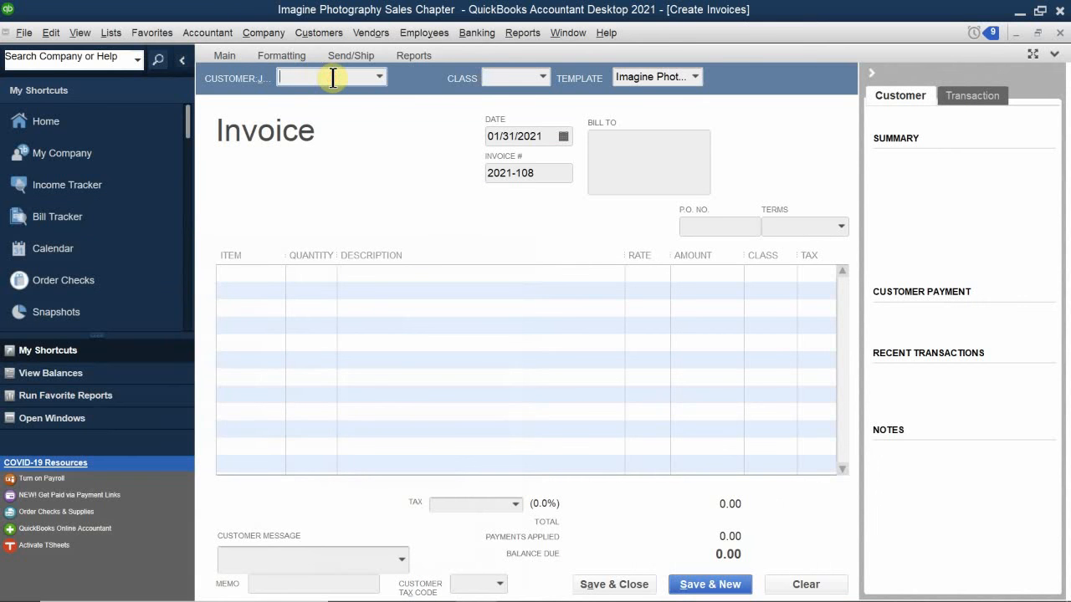
Assign the invoice to the matching existing customer and override its terms, trying Net 30 and 2% 10 Net 30 before choosing 1% 10 Net 30
text(bob)
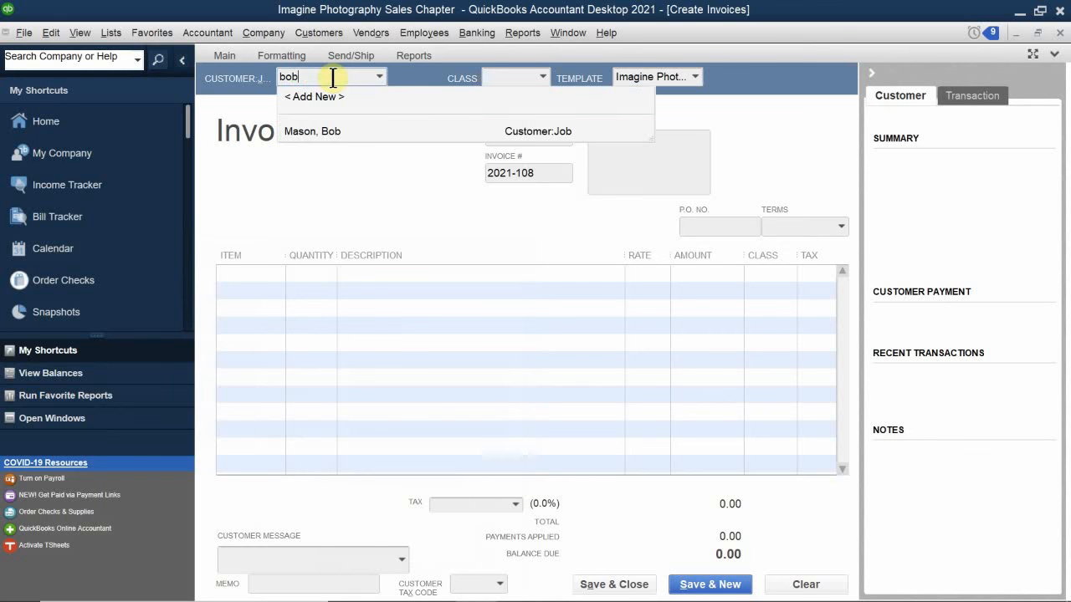
click(316, 130)
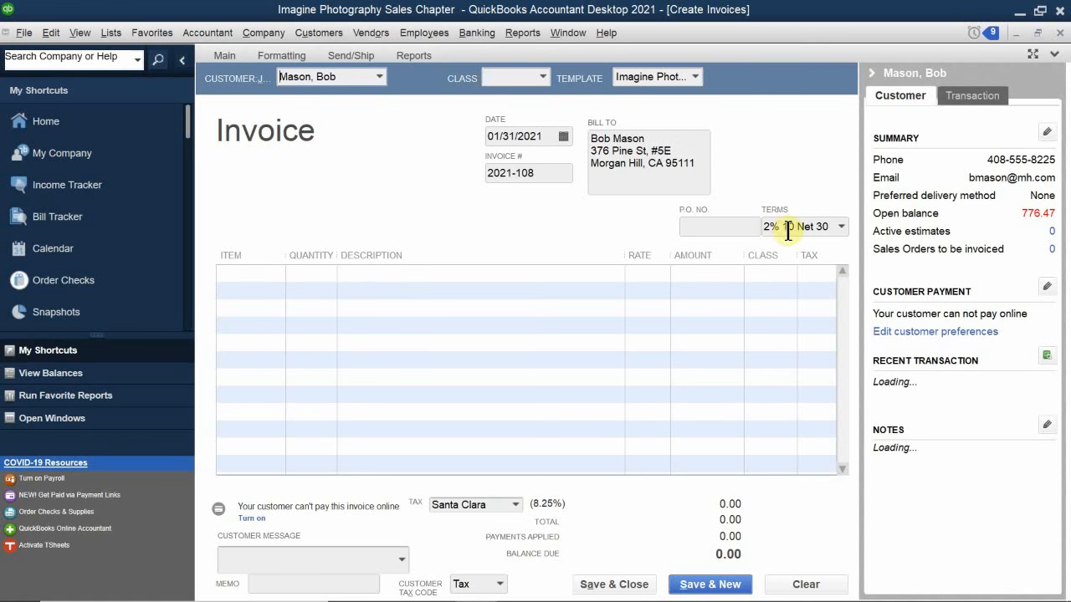
click(841, 227)
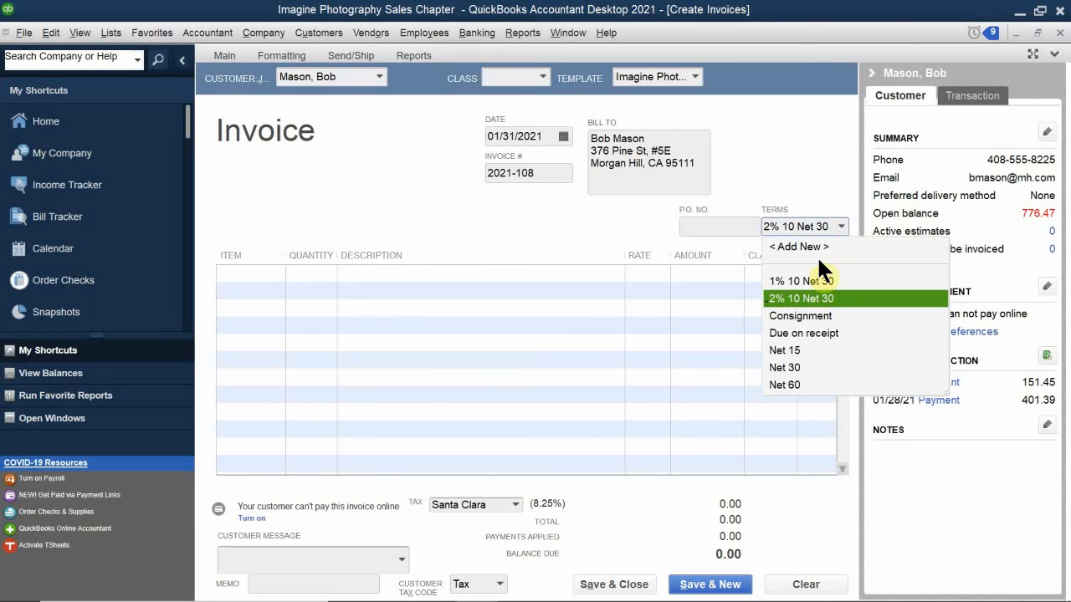
click(784, 367)
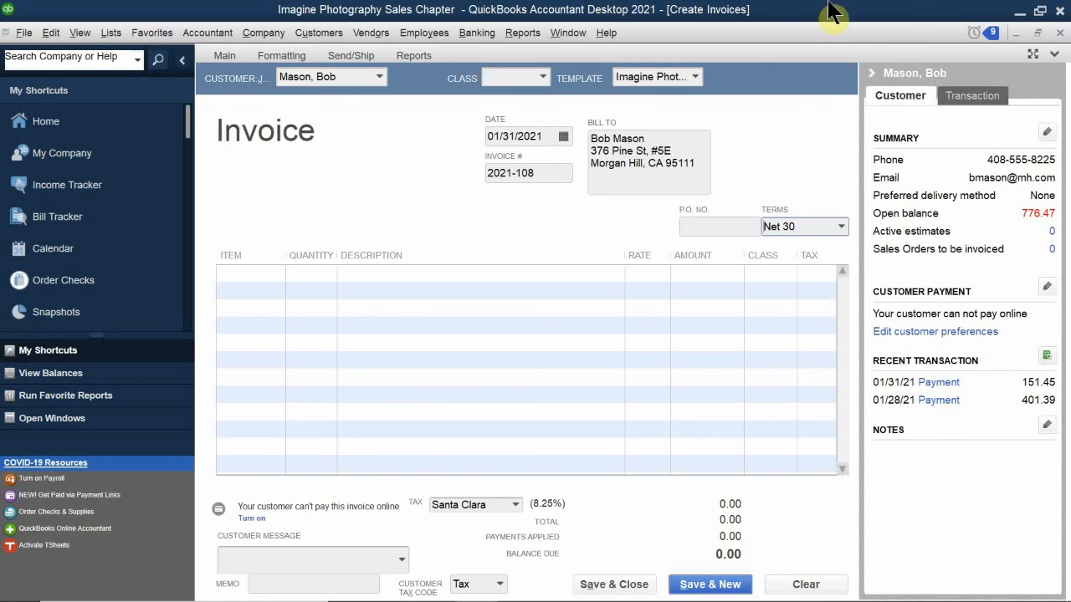
click(841, 226)
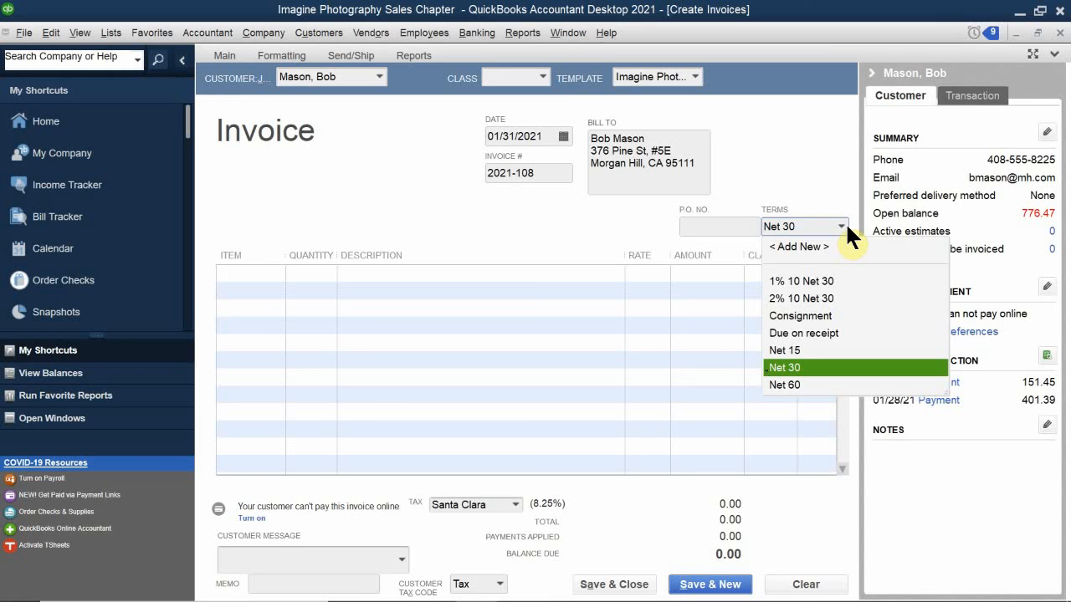
click(792, 298)
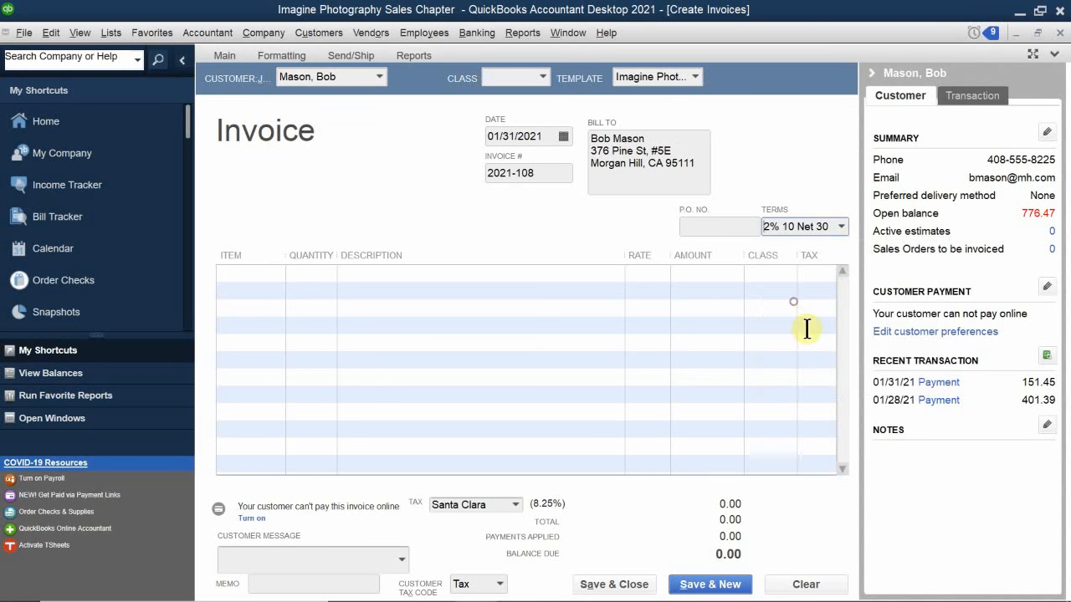
click(840, 226)
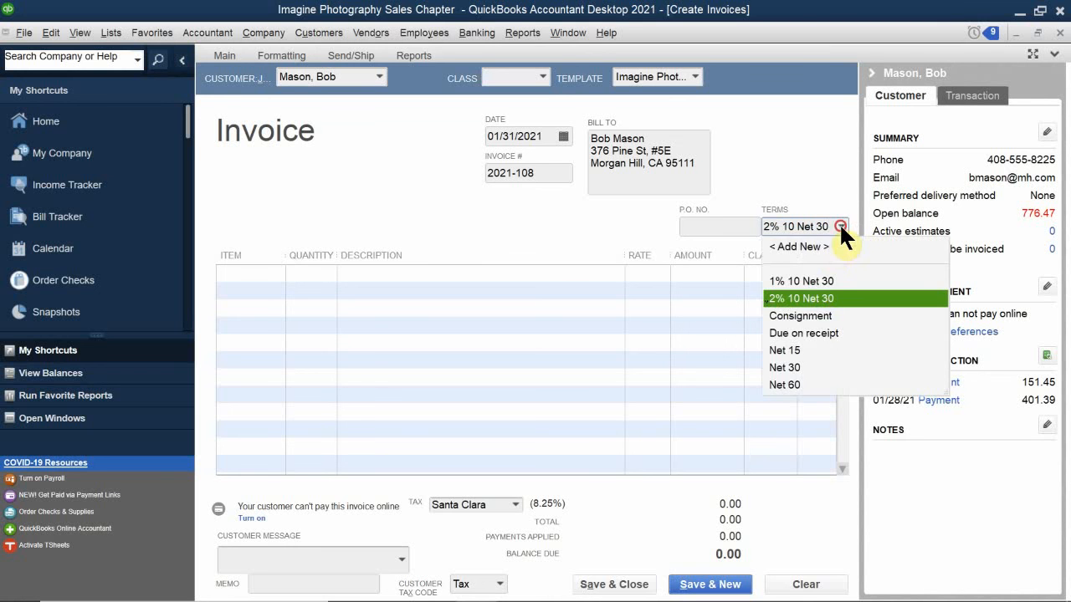
click(805, 283)
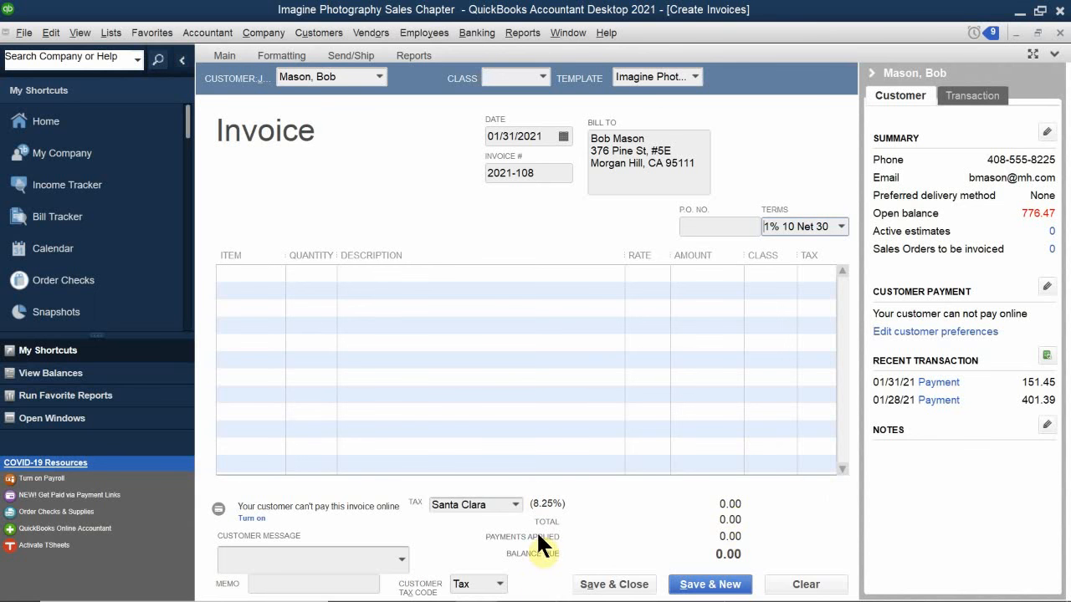
Switch back to the textbook PDF and continue reading the multiple choice questions from question 4 on
mouse_move(571, 595)
click(518, 585)
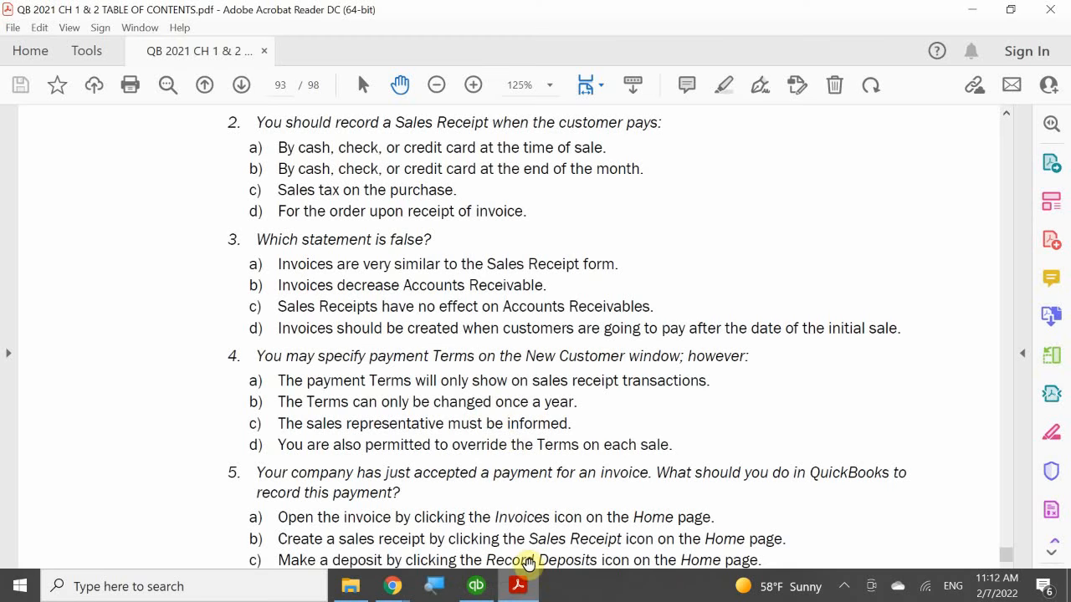
scroll(495, 410, down, 3)
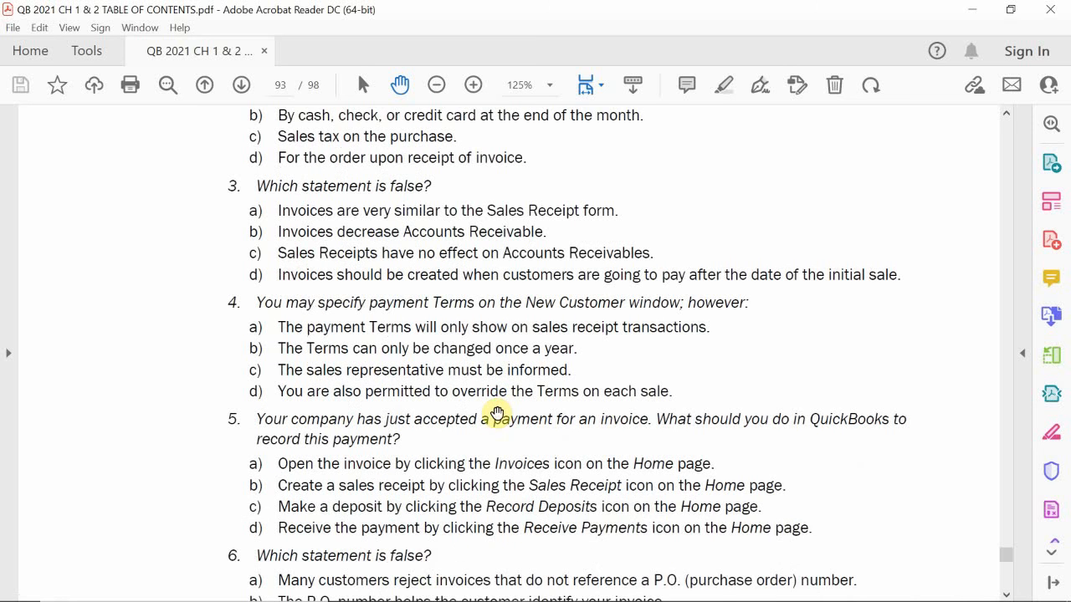
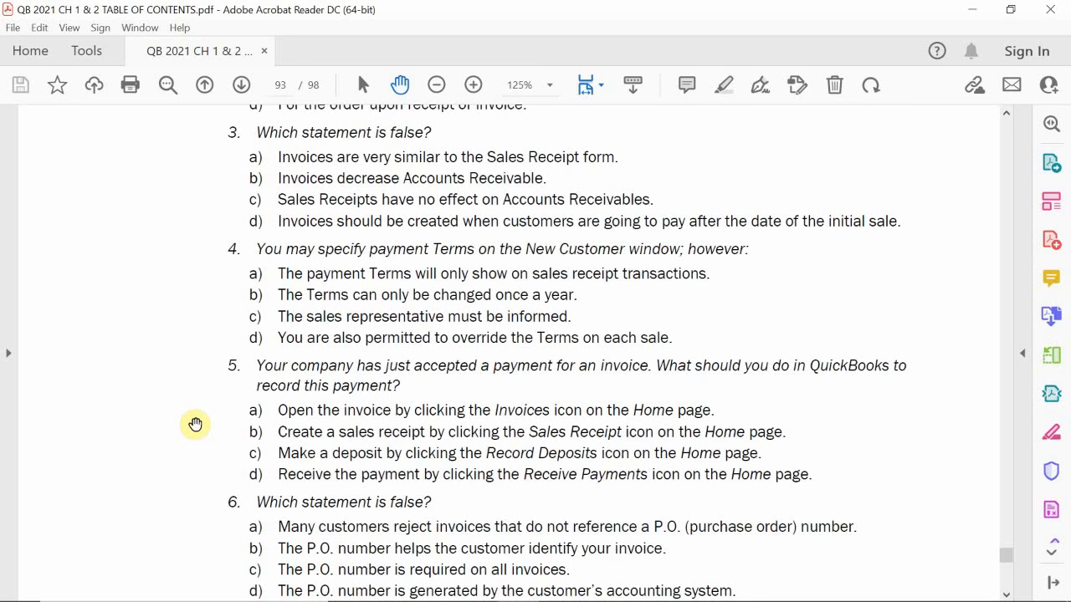
Continue reading the multiple choice questions from question 5 through question 9 on invoices, P.O. numbers and deposits
scroll(195, 424, down, 1)
scroll(162, 462, down, 1)
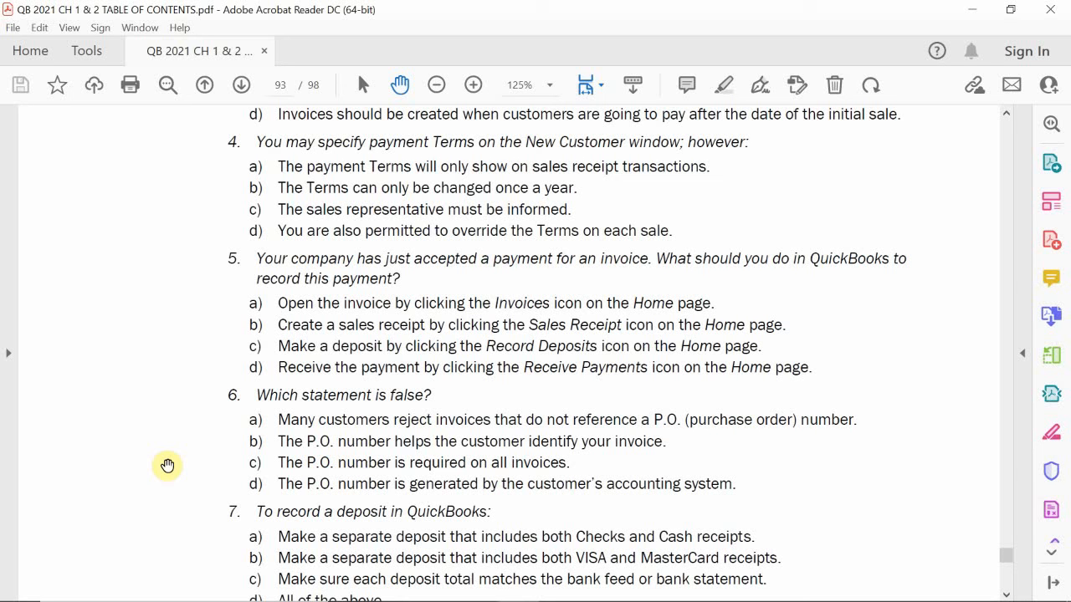
scroll(167, 465, down, 5)
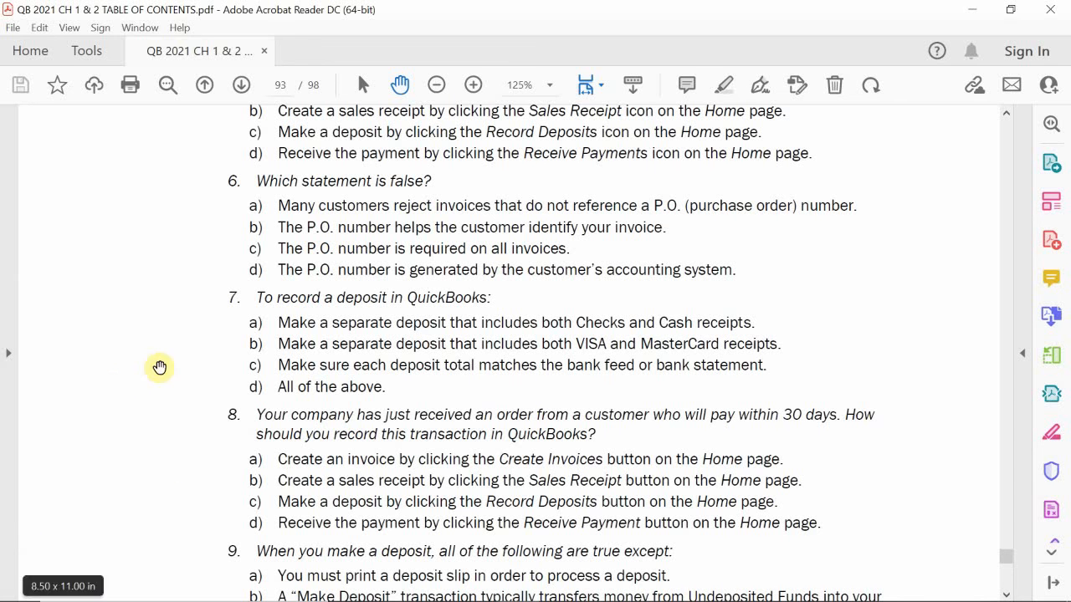
scroll(132, 407, down, 1)
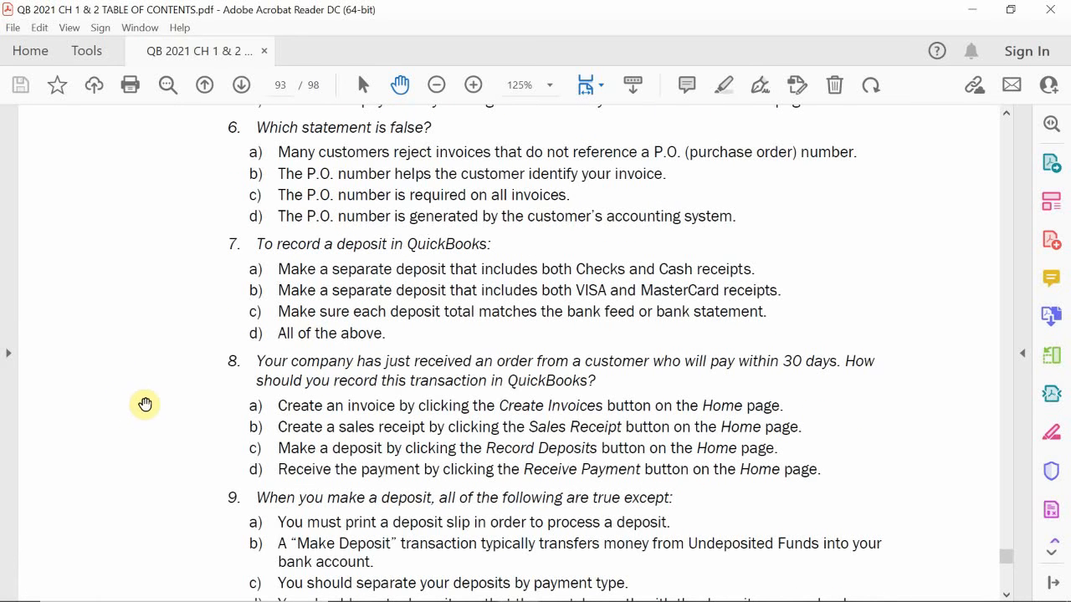
scroll(193, 396, down, 1)
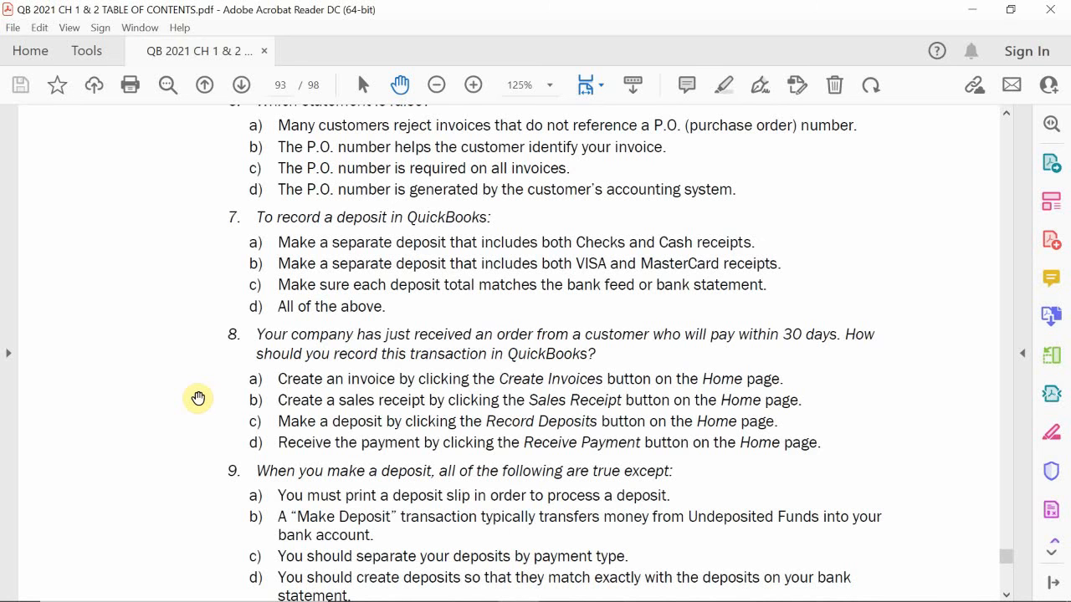
scroll(198, 398, down, 4)
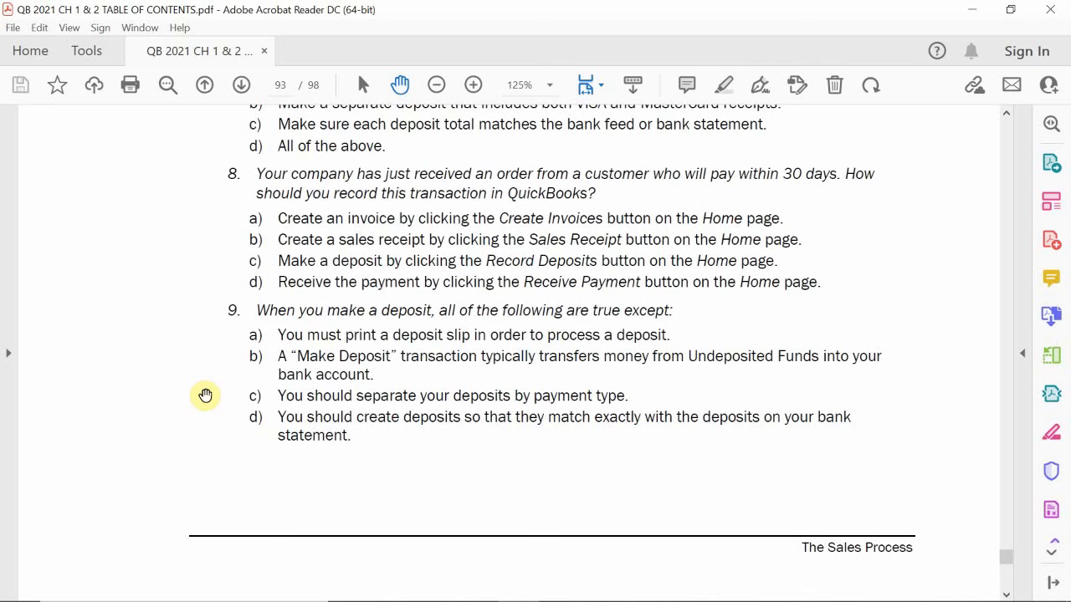
Read multiple choice questions 10 through 15 on page 78, up to the Completion Statements heading
scroll(205, 395, down, 6)
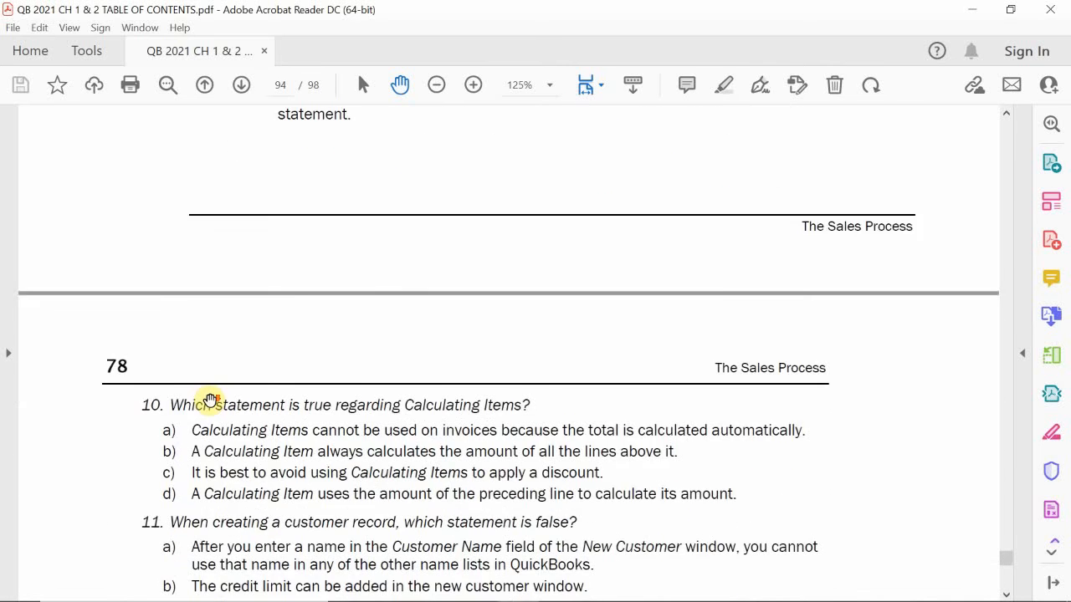
scroll(210, 400, down, 2)
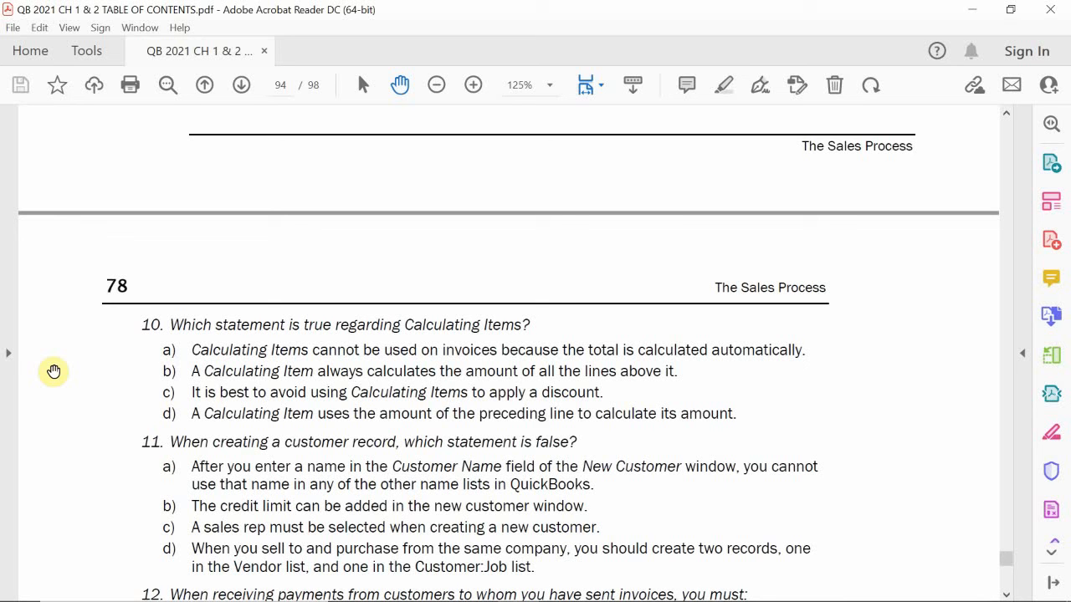
scroll(98, 476, down, 1)
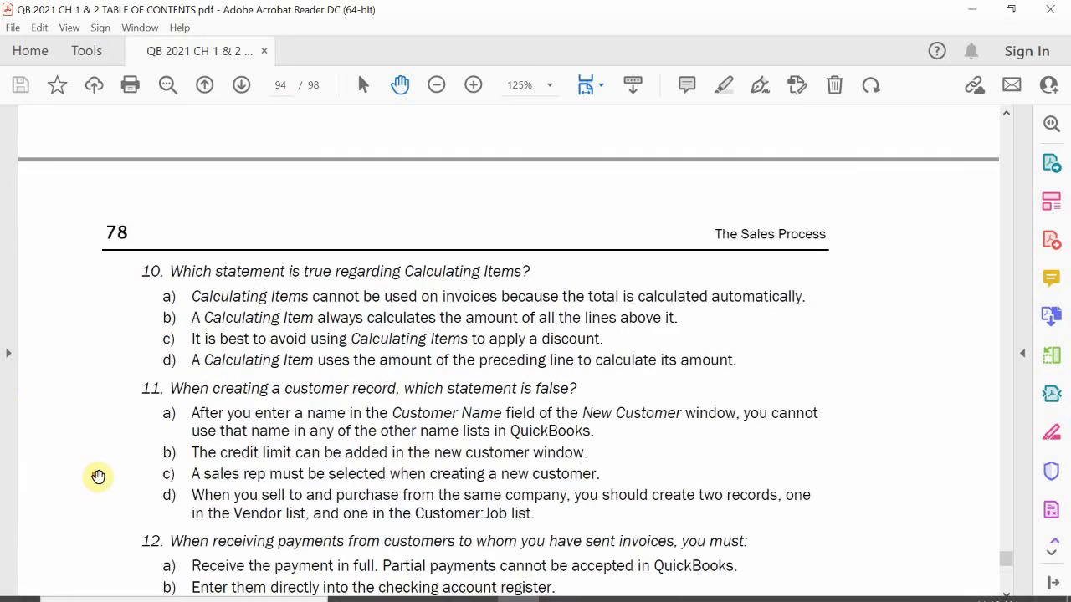
scroll(98, 476, down, 2)
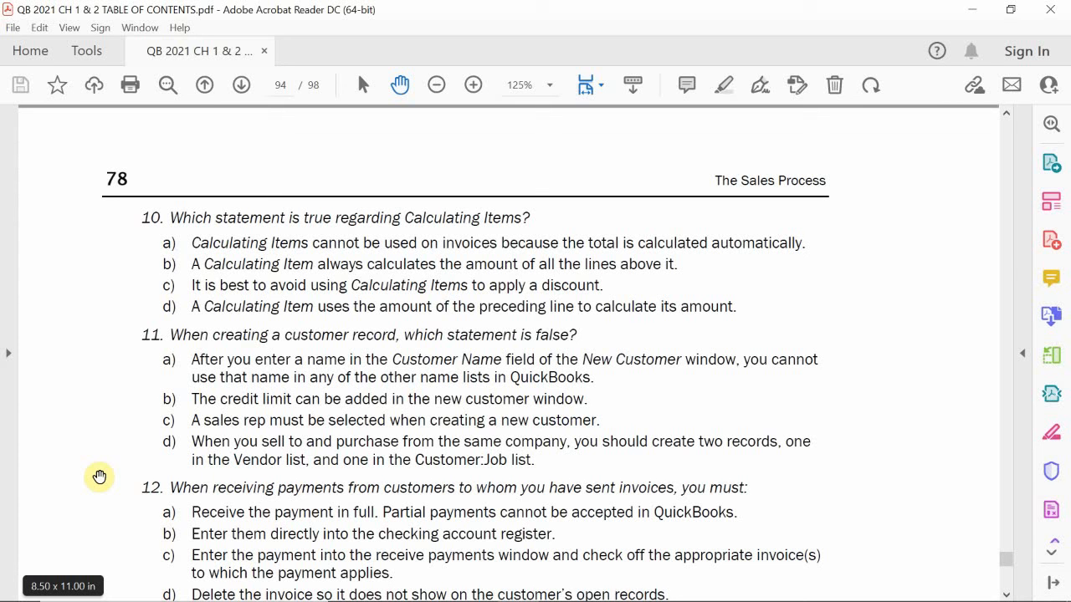
scroll(98, 477, down, 4)
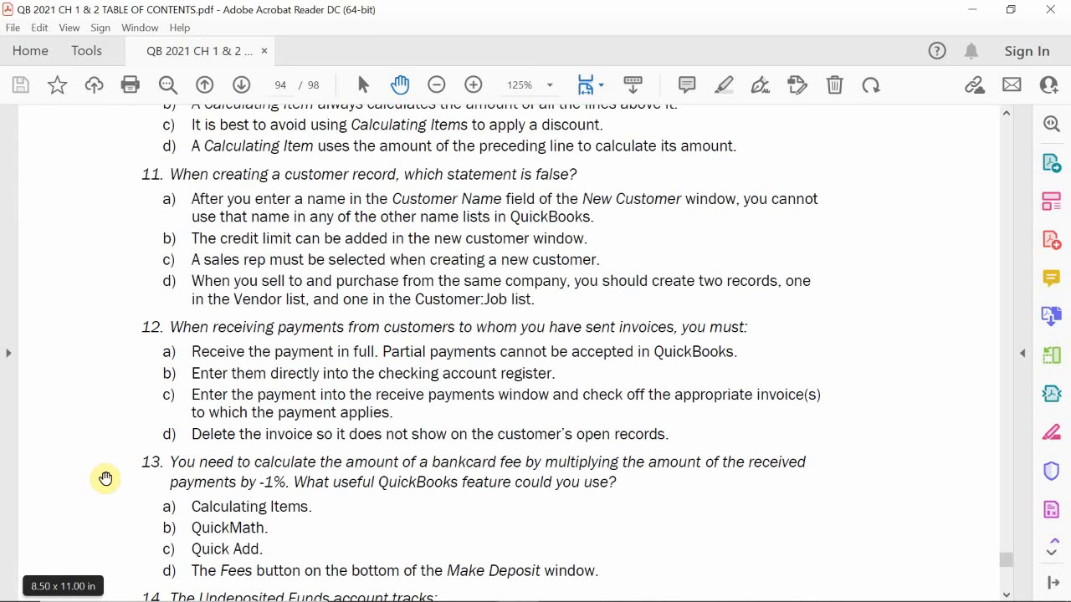
scroll(105, 479, down, 3)
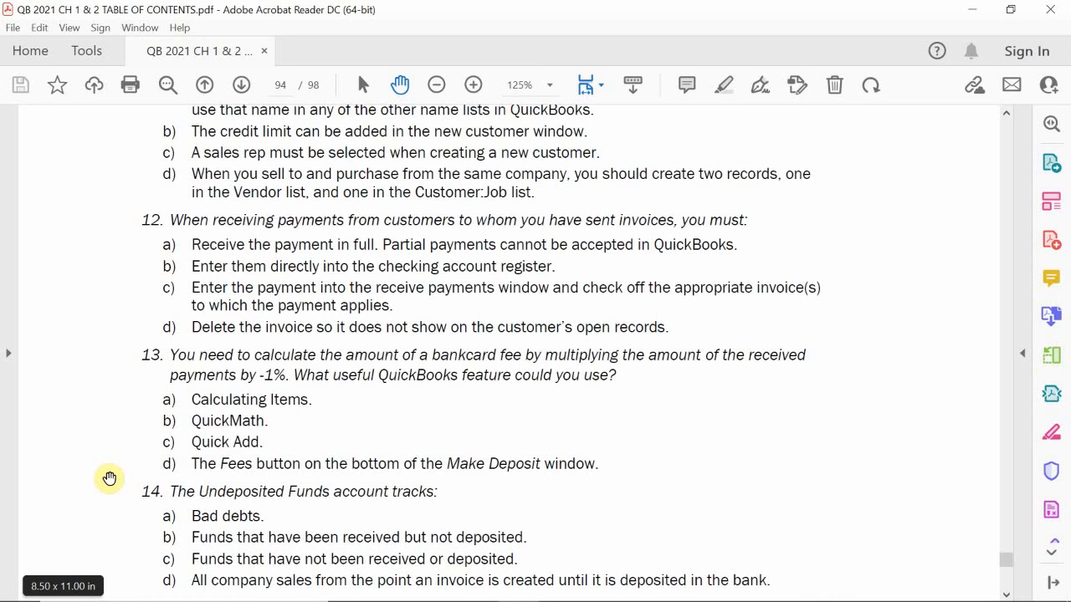
scroll(109, 479, down, 3)
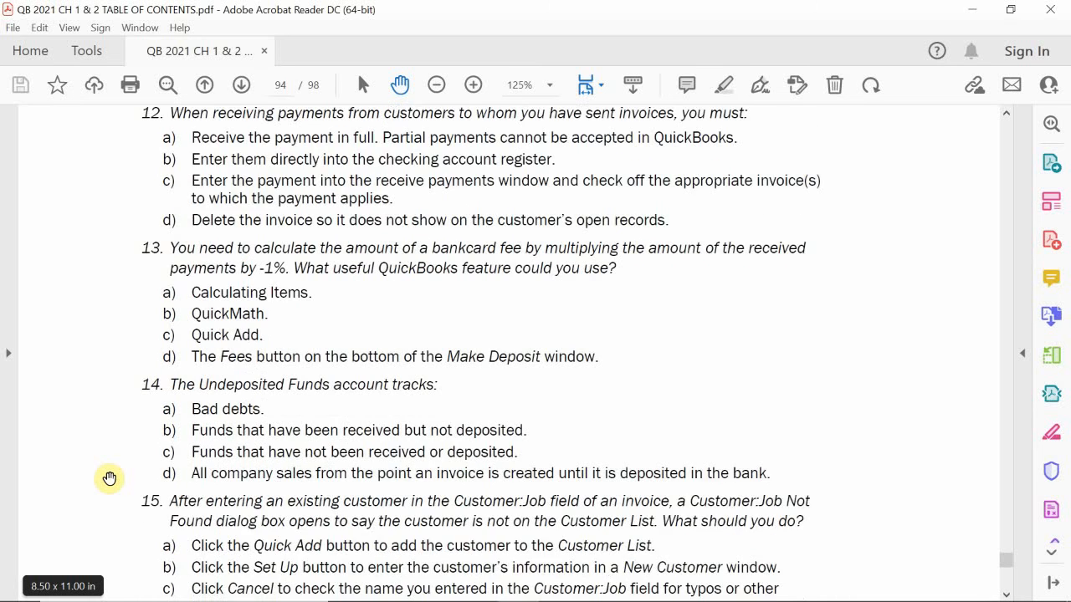
scroll(109, 479, down, 1)
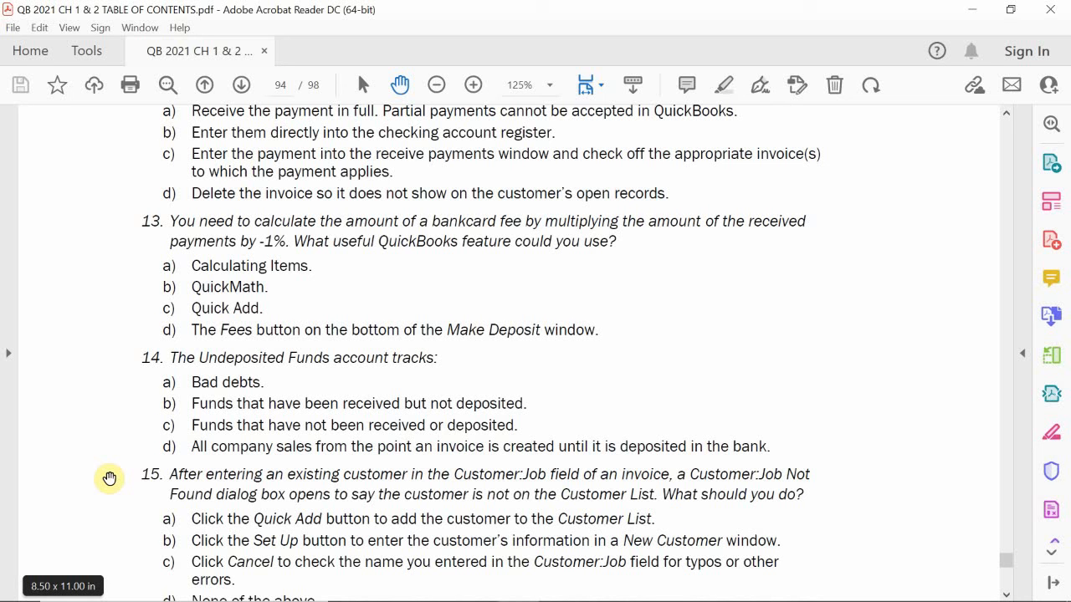
scroll(109, 479, down, 3)
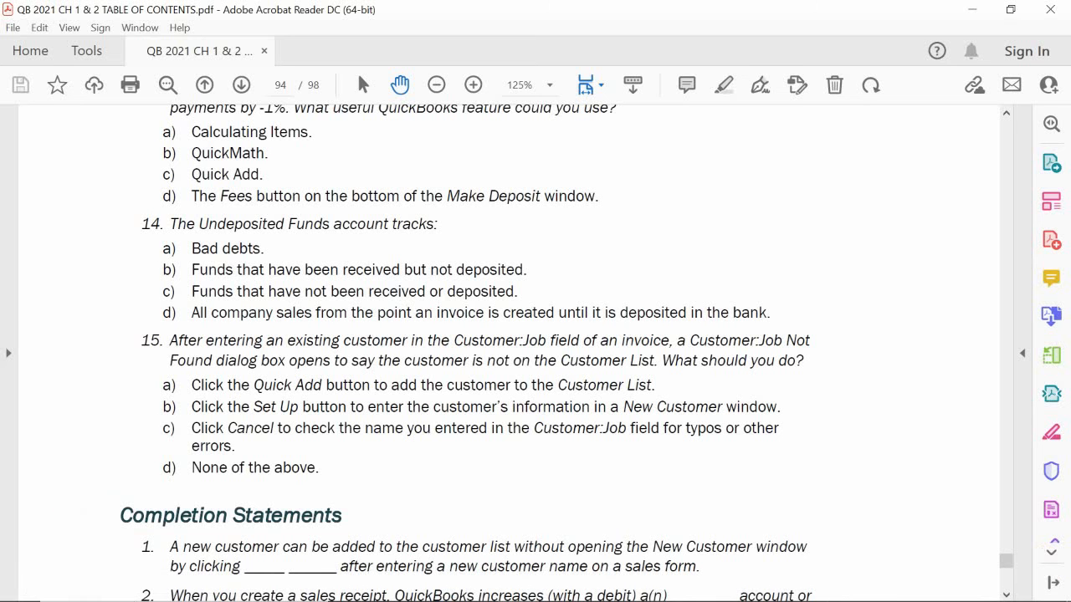
click(841, 587)
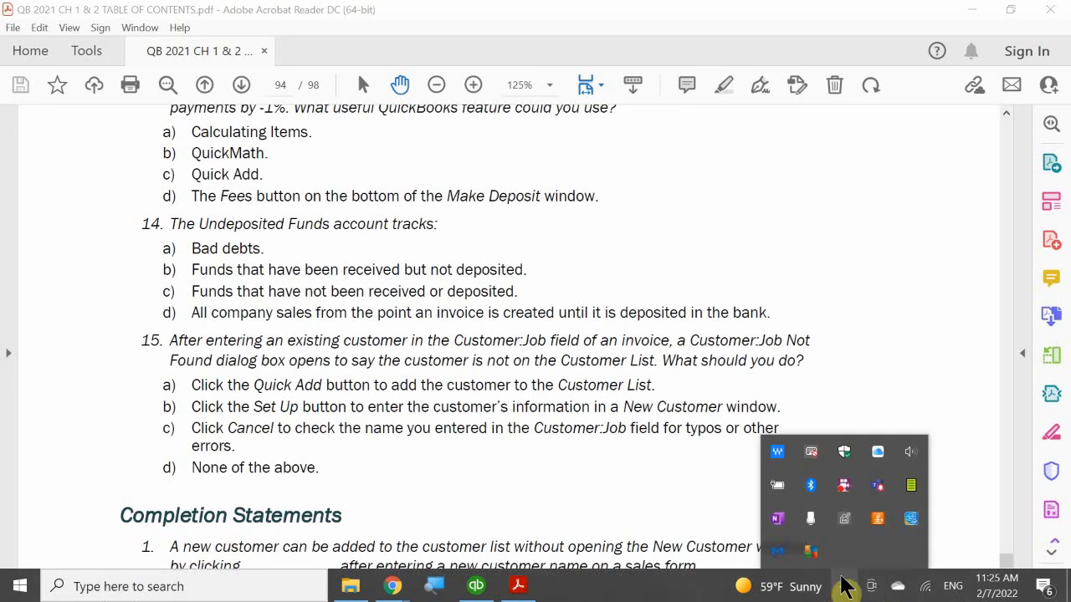
right_click(844, 482)
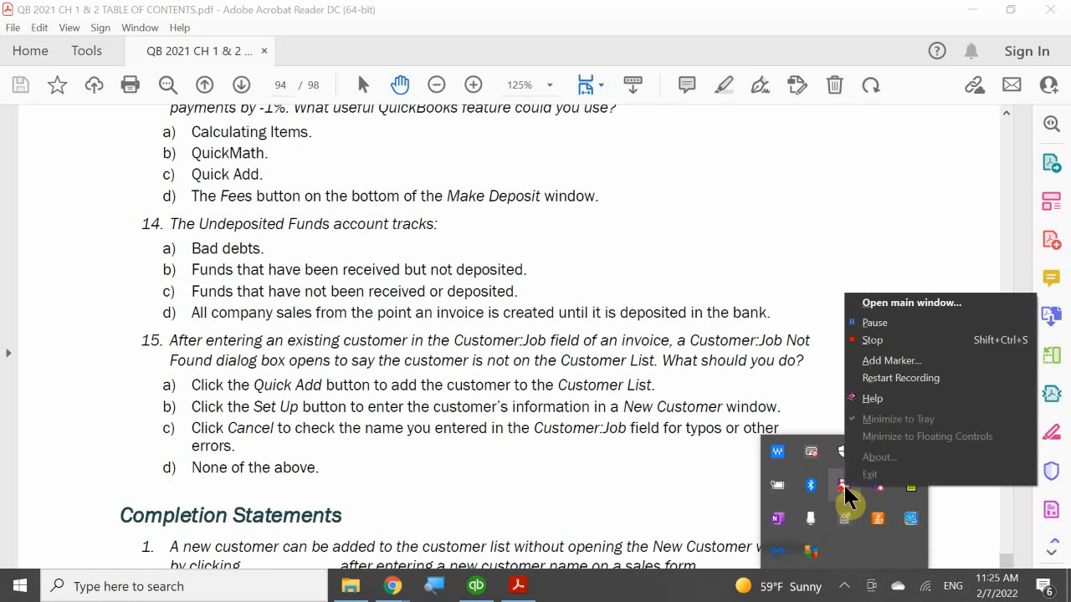